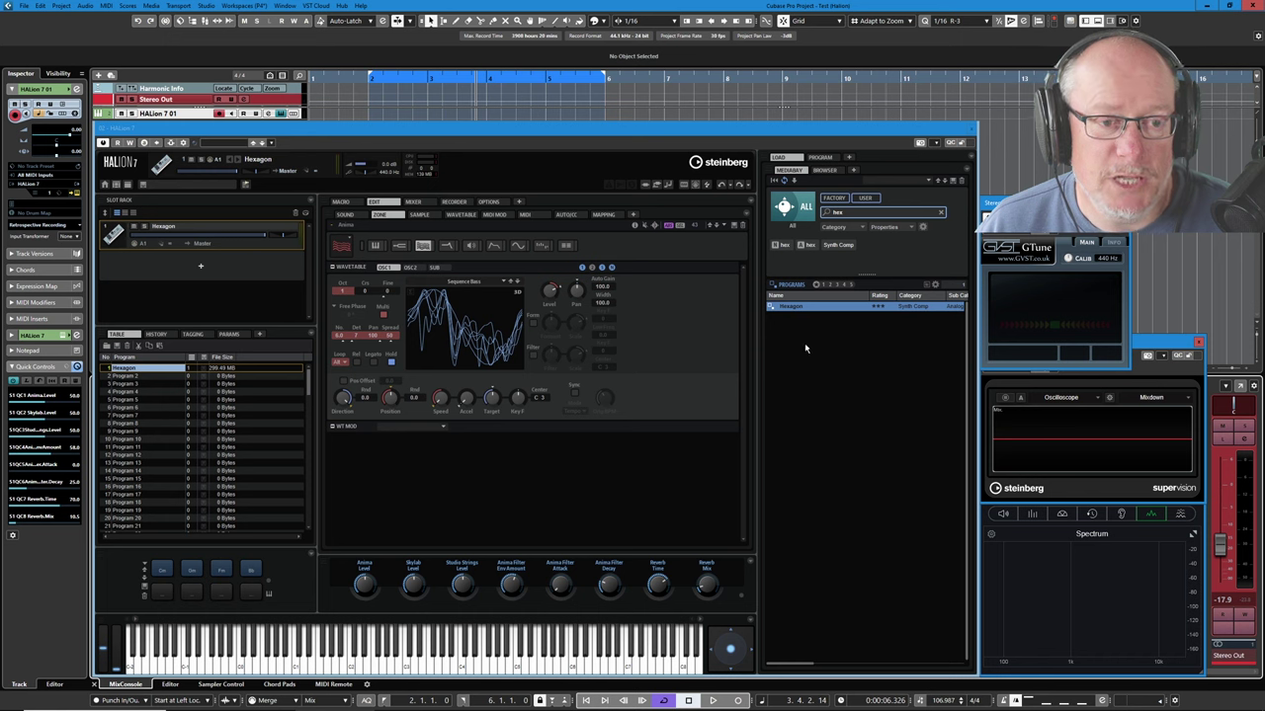
Open the Mapping editor for the Hexagon program with its Program tree listed alongside.
left_click(603, 216)
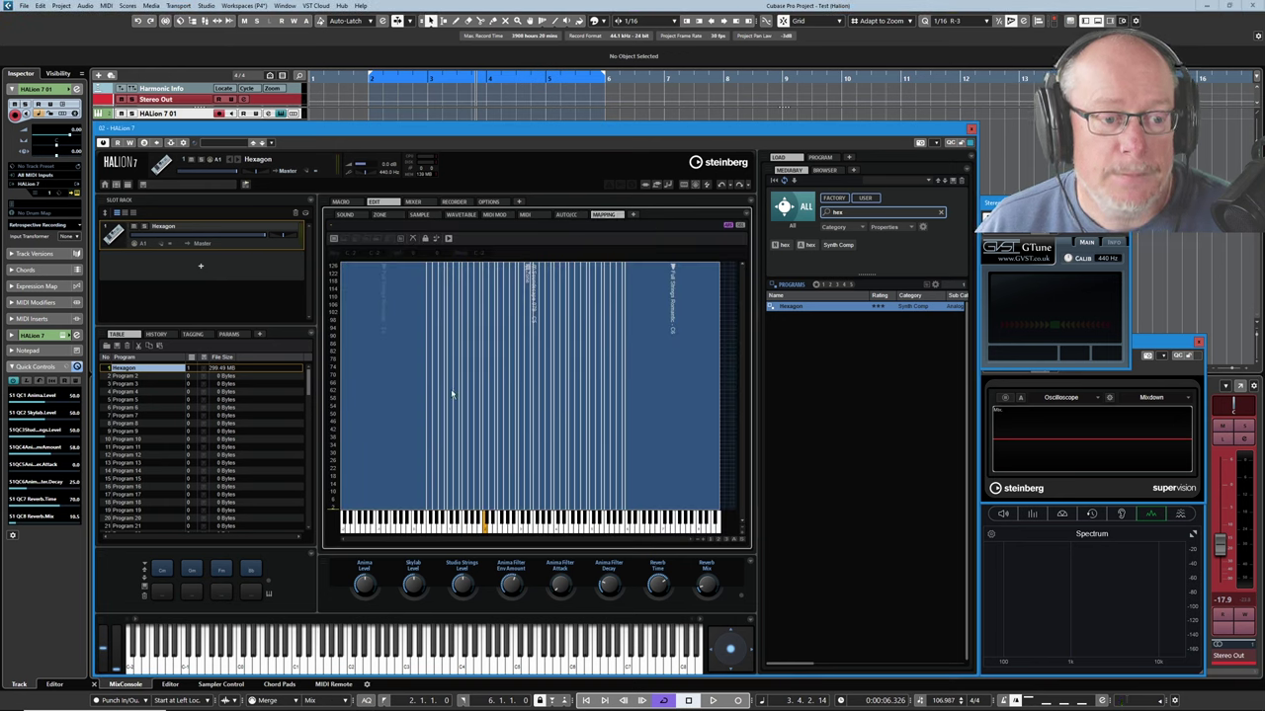
left_click(819, 157)
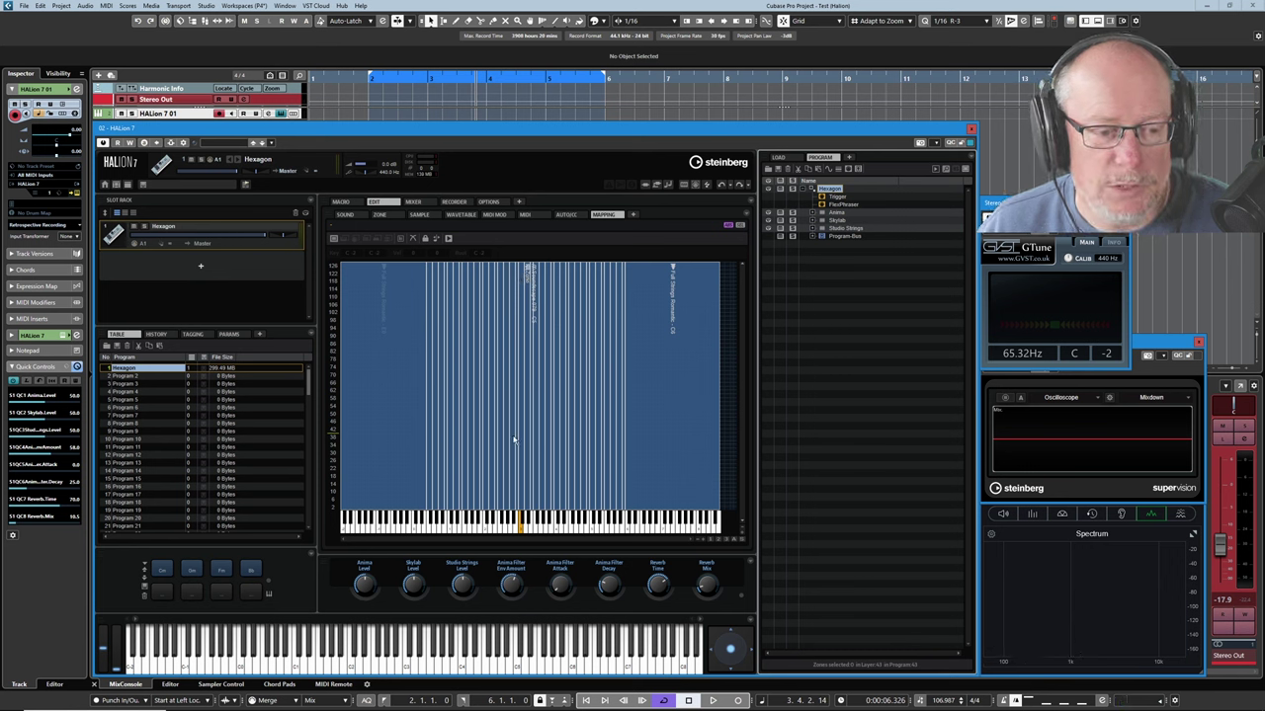
Zoom the zone map in around C3, then expand and collapse the Anima layer in the tree.
scroll(539, 435, "up", 5)
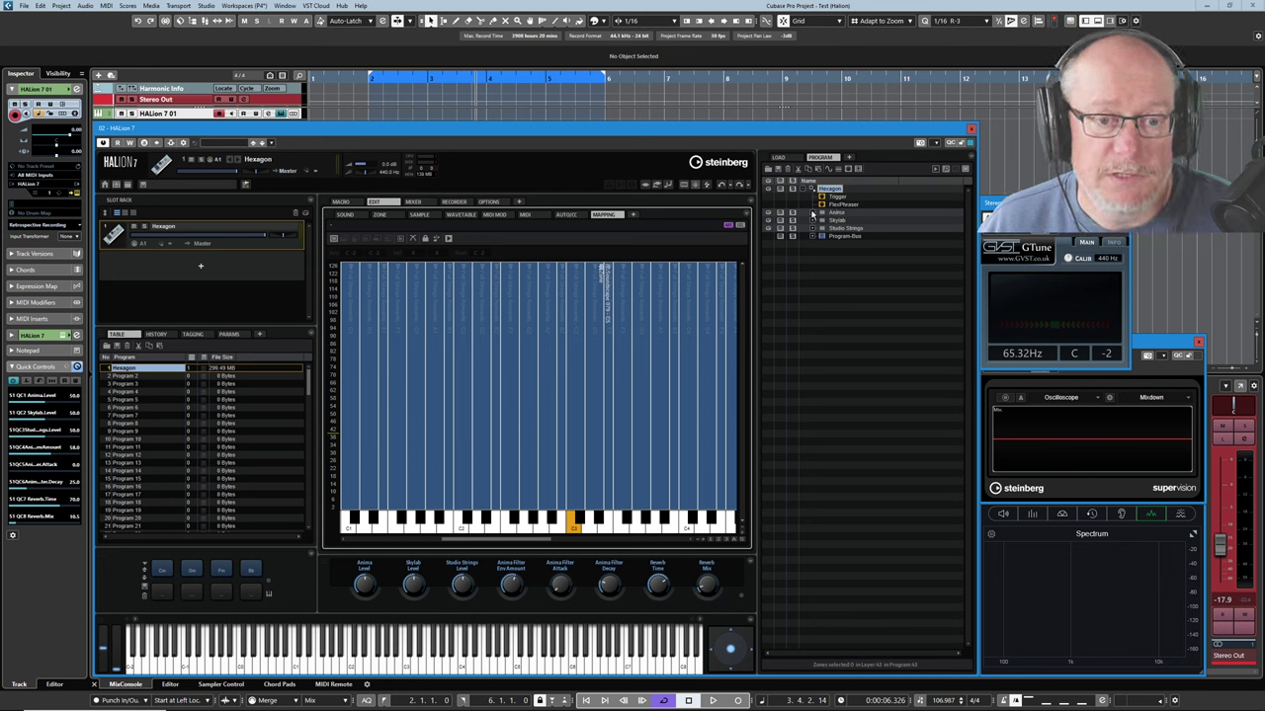
left_click(812, 212)
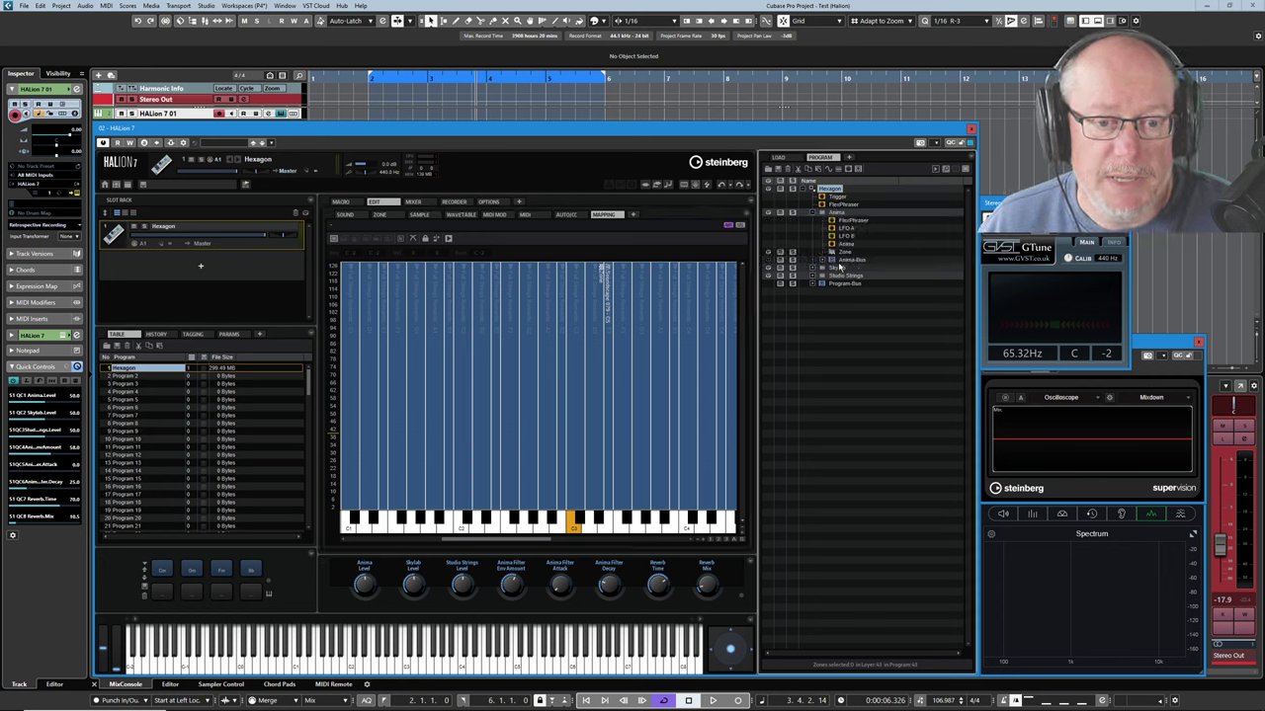
left_click(812, 213)
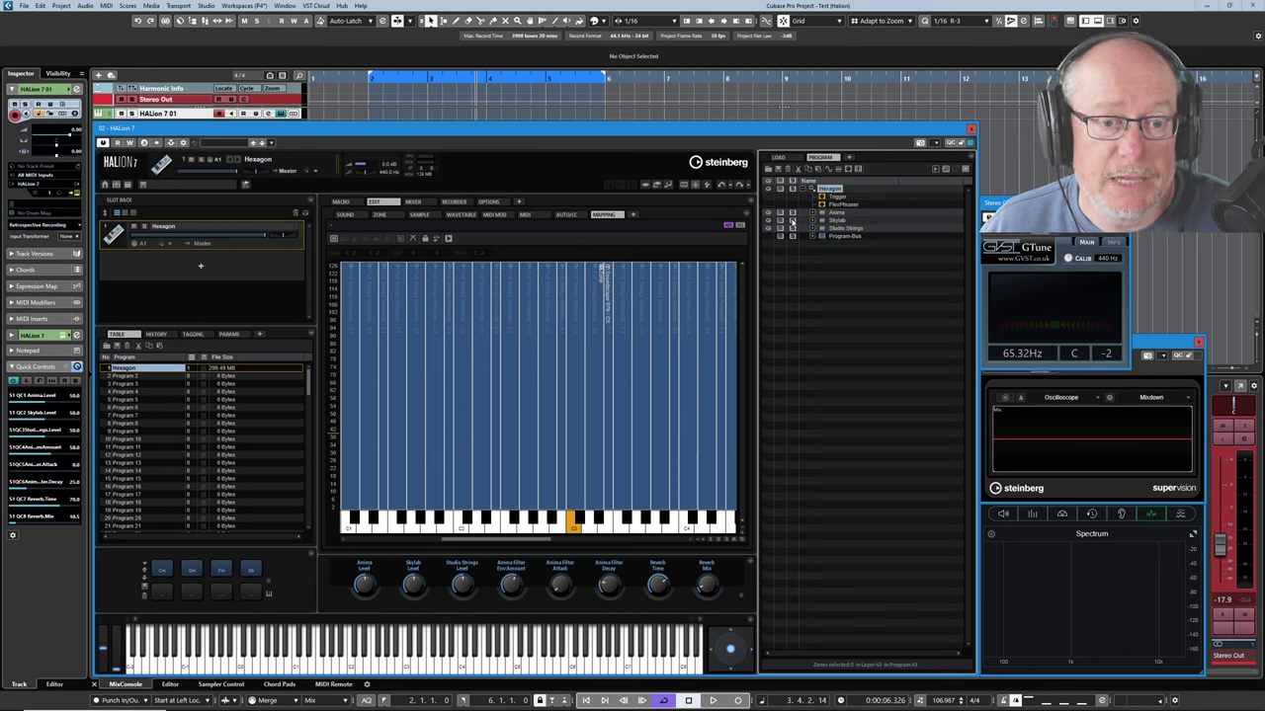
Hide the Anima and Skylab zones, then expand Studio Strings to list all Full Strings Romantic zones.
left_click(769, 215)
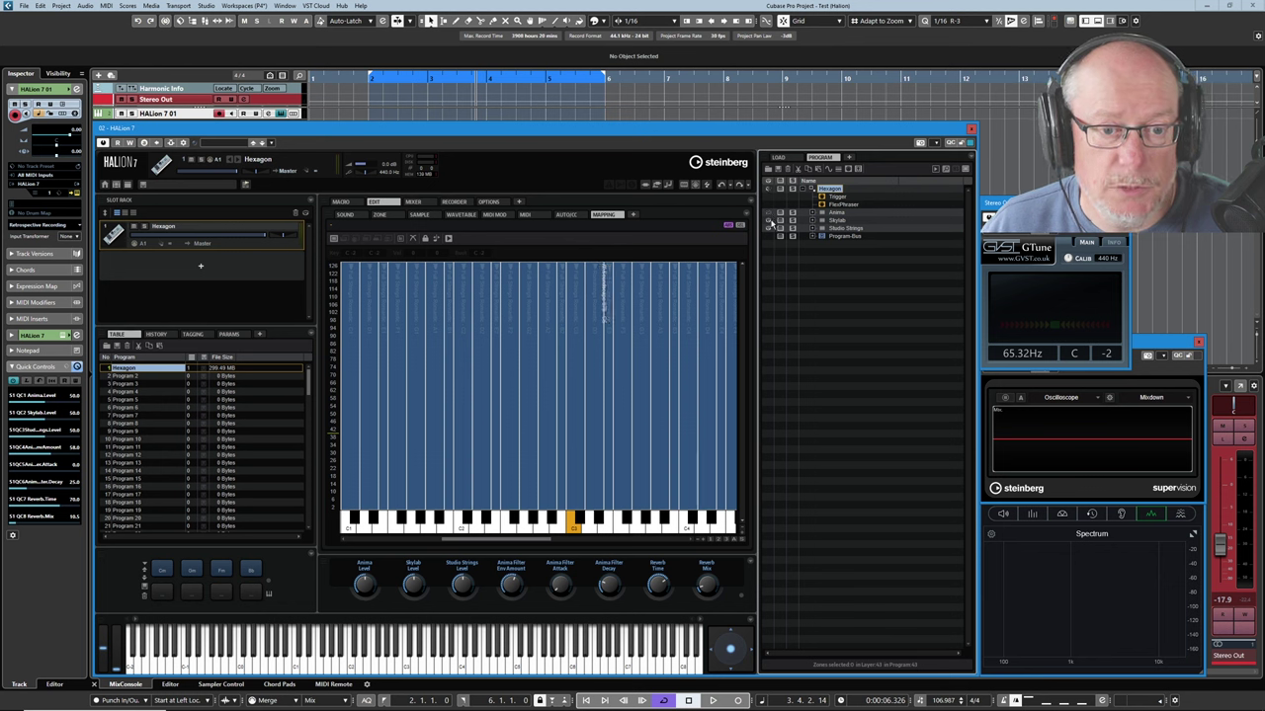
left_click(769, 223)
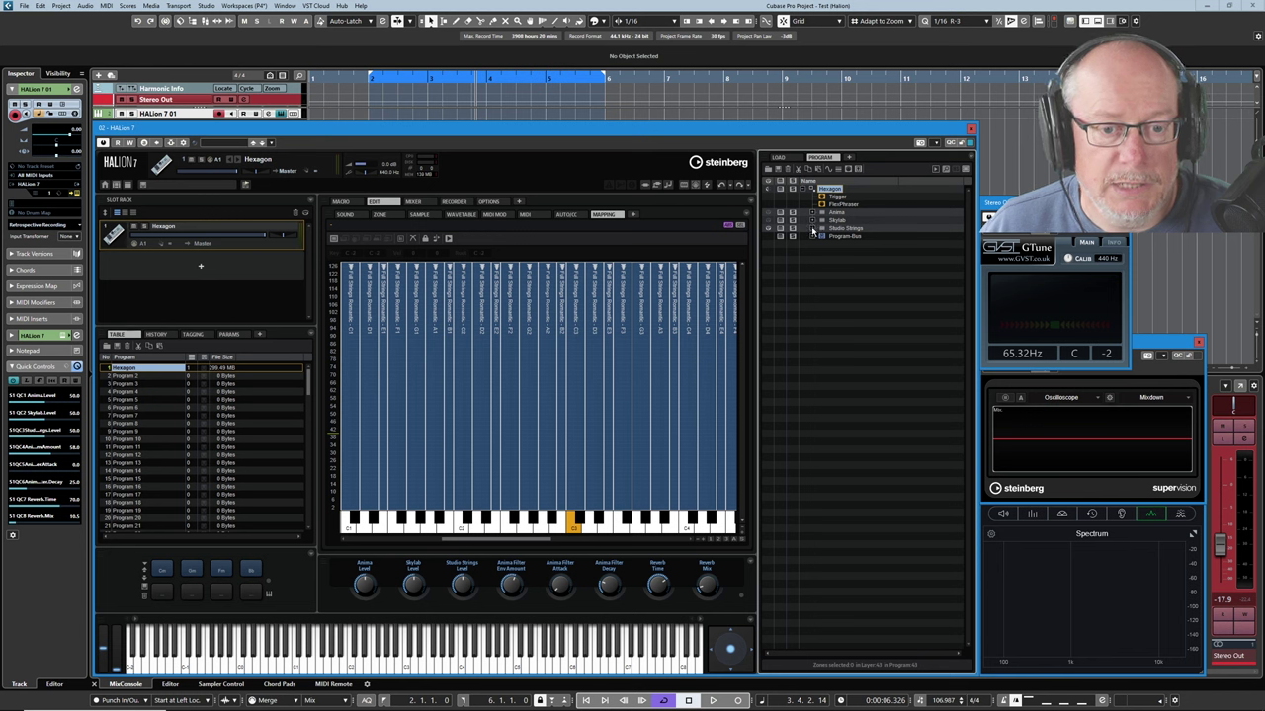
left_click(812, 228)
left_click(821, 269)
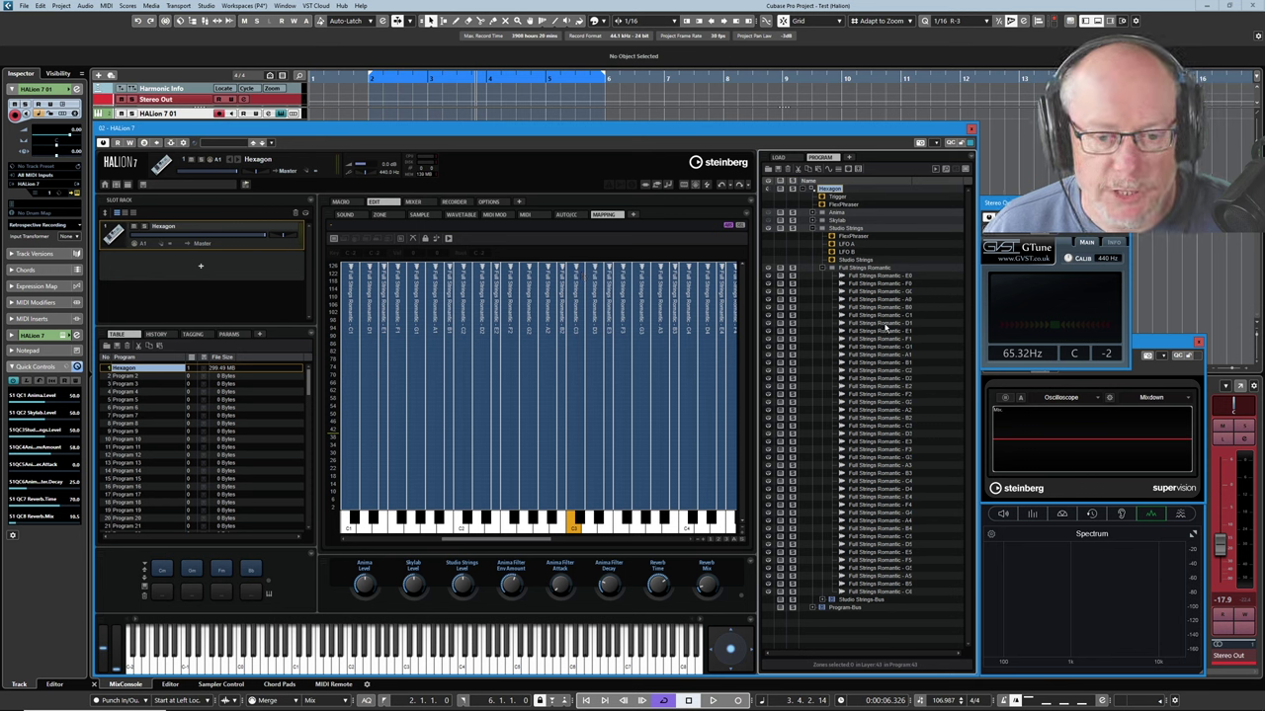
Select the Full Strings Romantic C3 zone in the tree, then the F2 zone in the map.
left_click(864, 428)
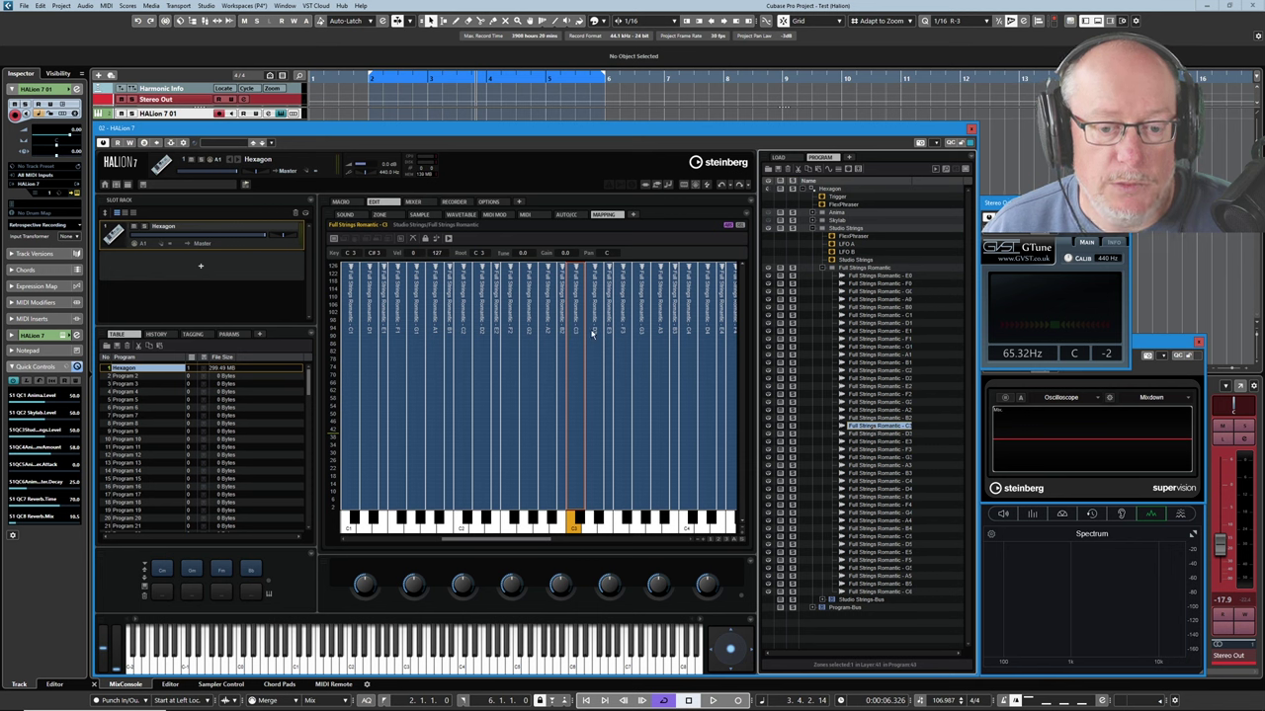
left_click(506, 370)
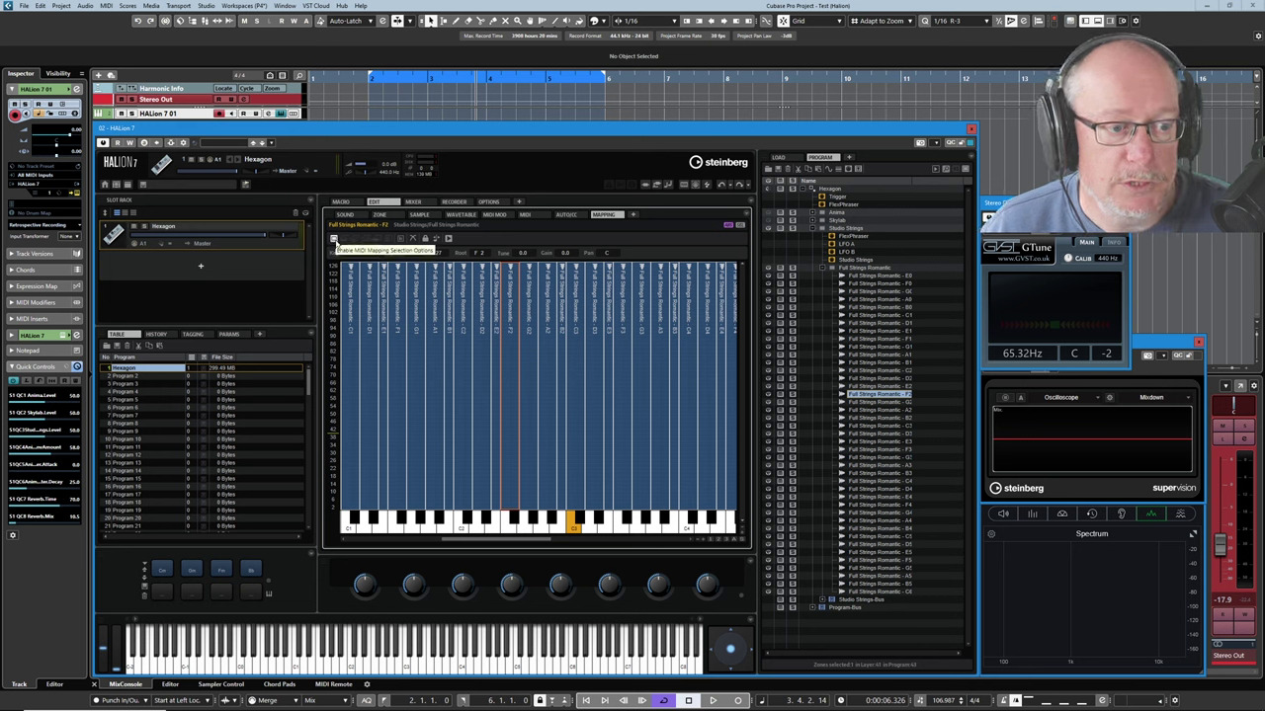
Turn on MIDI Mapping Selection so played notes select zones, and zoom in around C3.
left_click(333, 240)
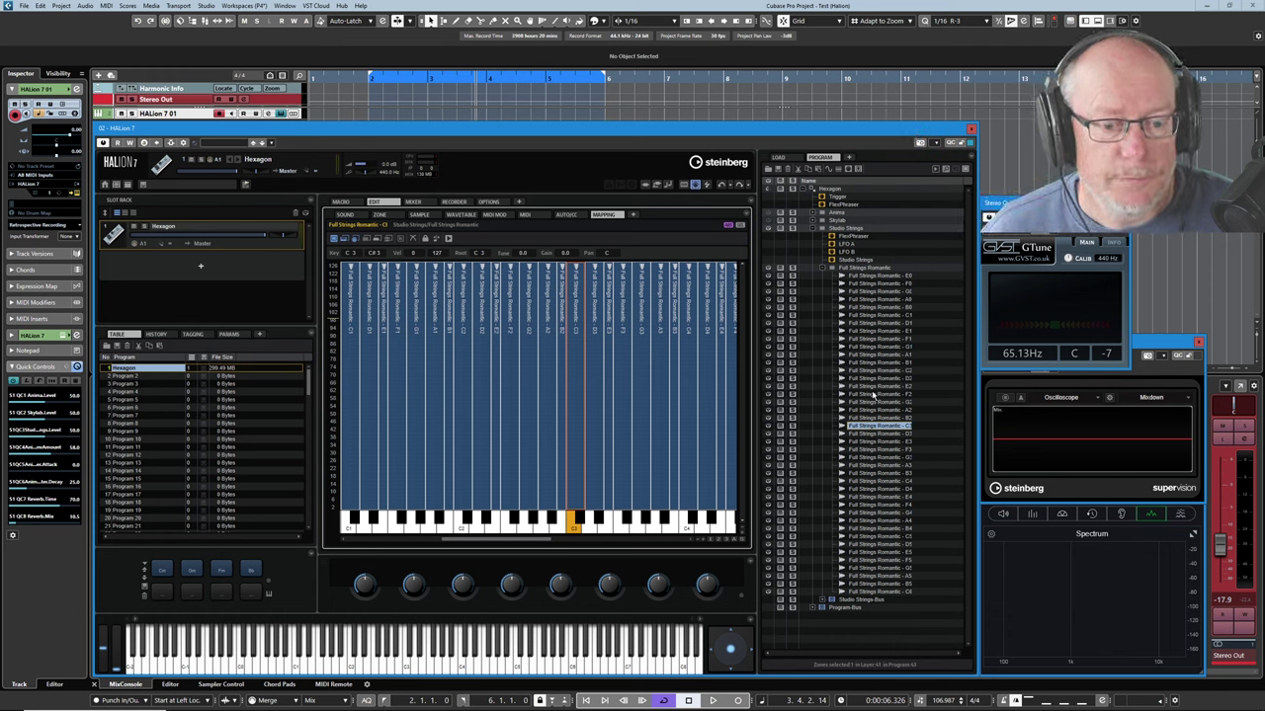
scroll(633, 362, "up", 3)
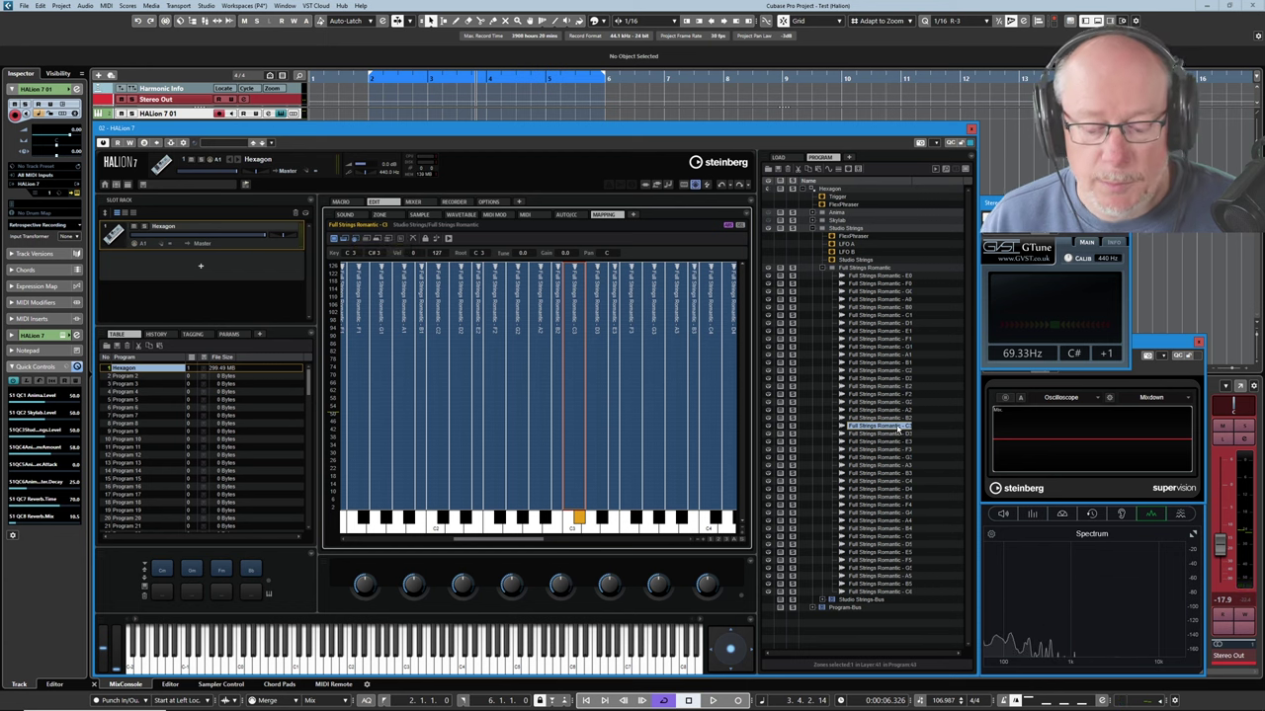
Audition the D3 and C#3 zones, solo the Studio Strings layer, and select the C3 zone.
left_click(898, 431)
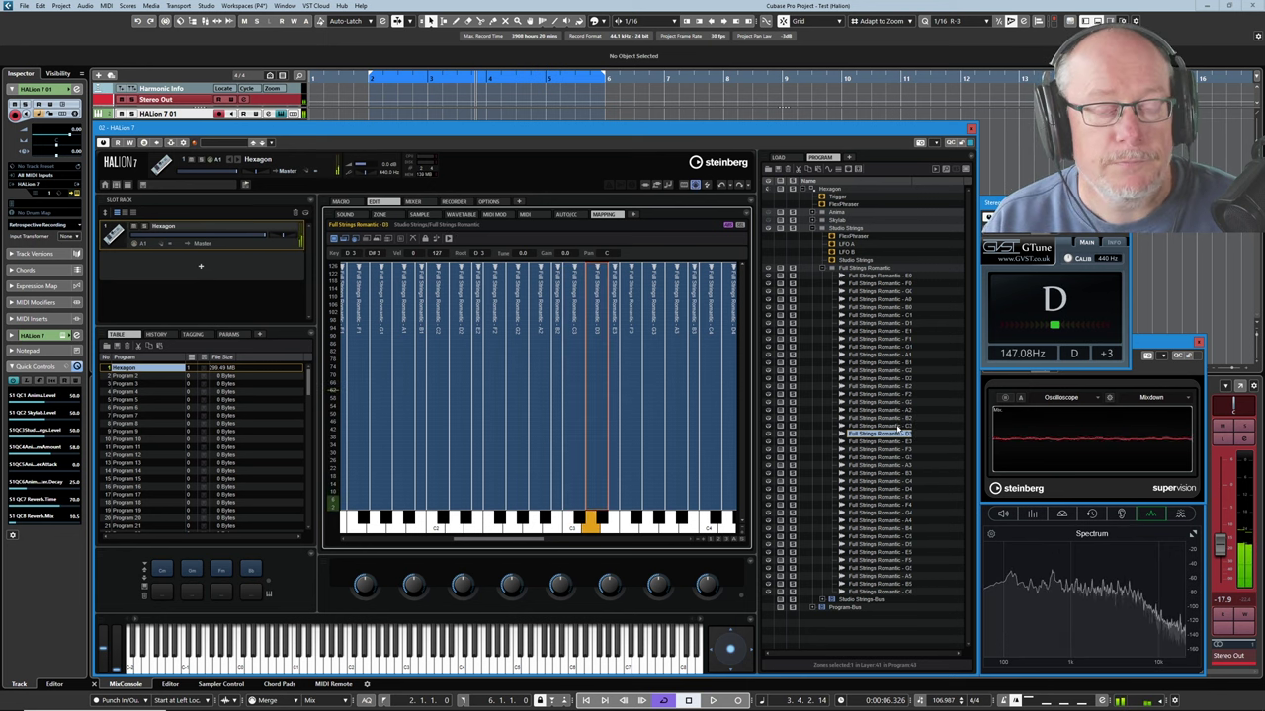
left_click(898, 426)
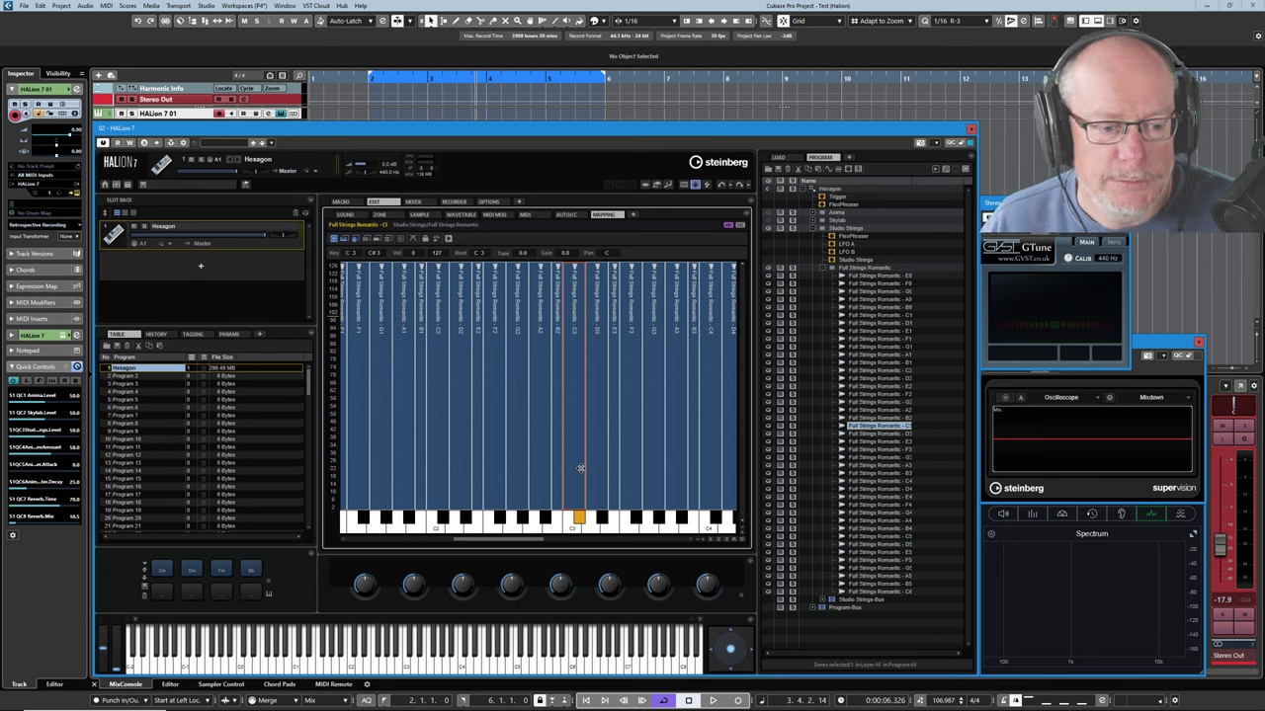
left_click(794, 229)
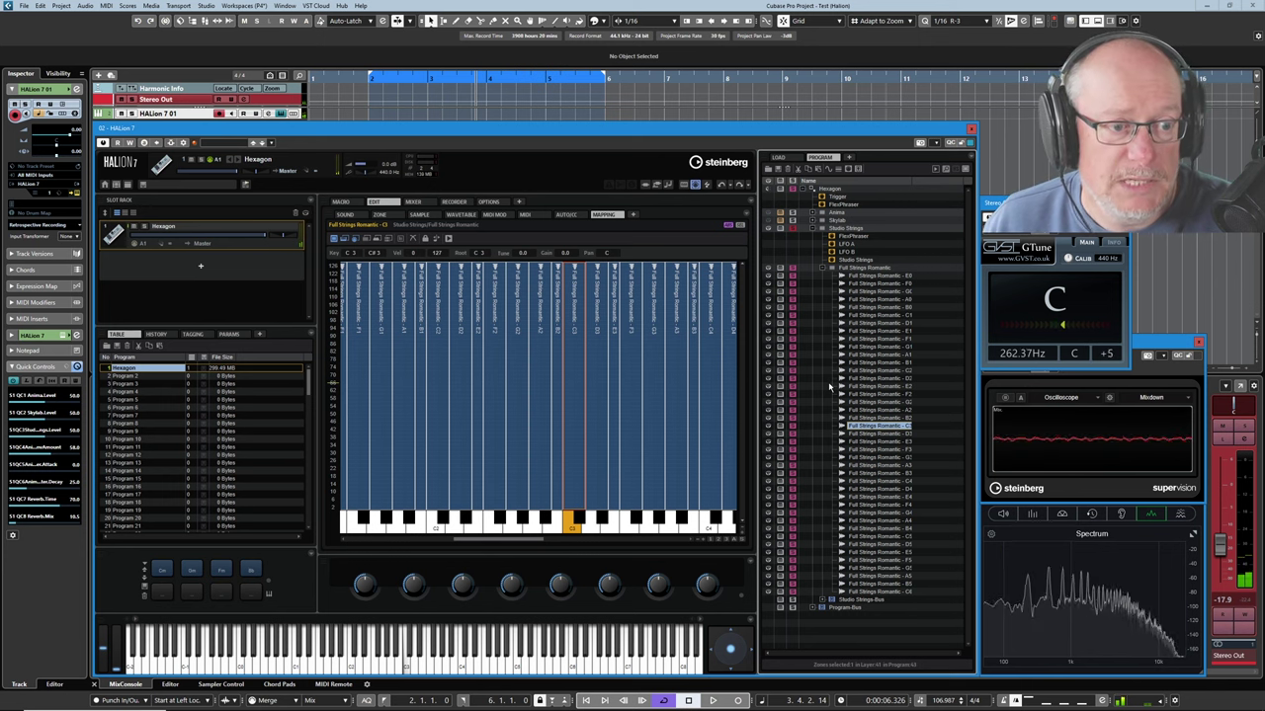
left_click(438, 287)
left_click(422, 220)
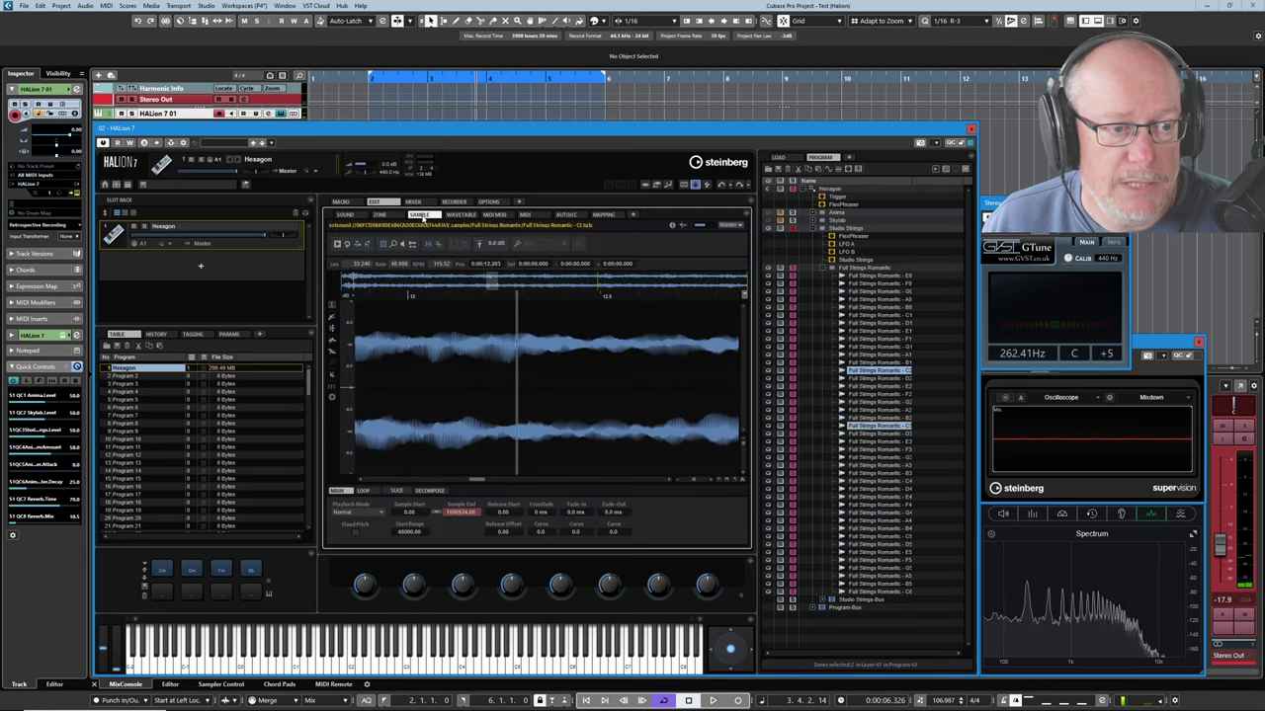
left_click(743, 480)
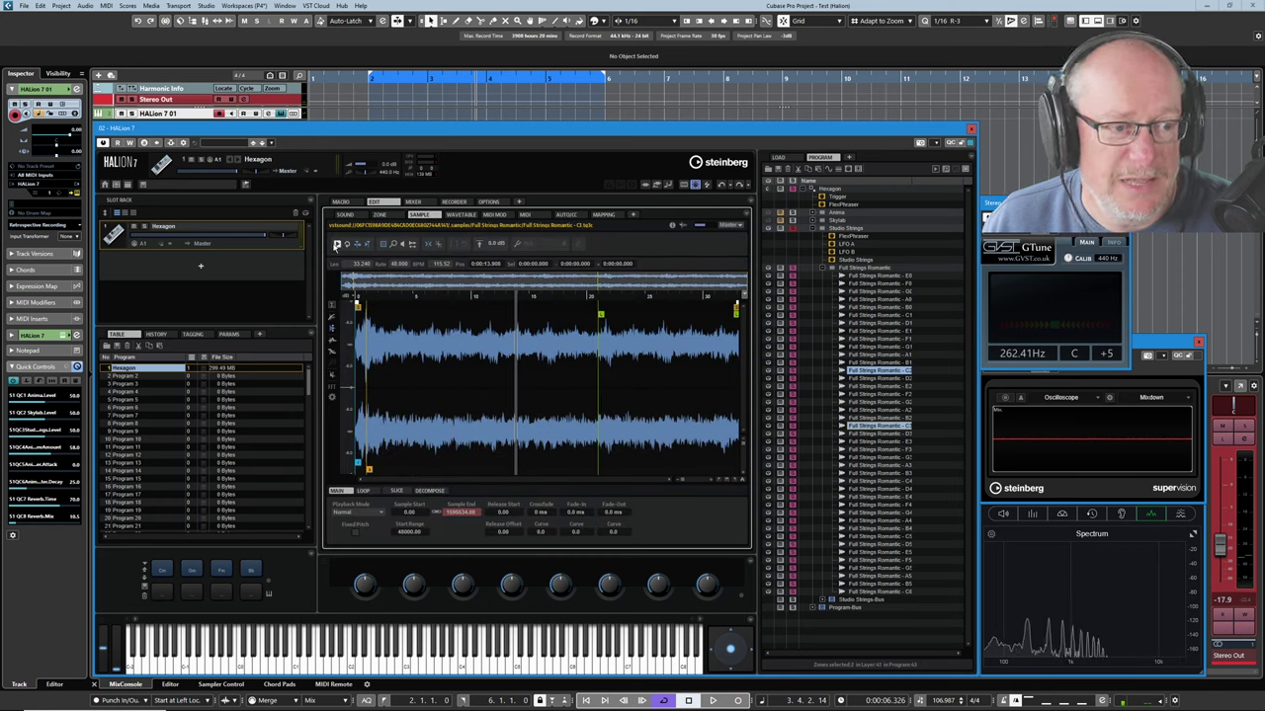
left_click(337, 245)
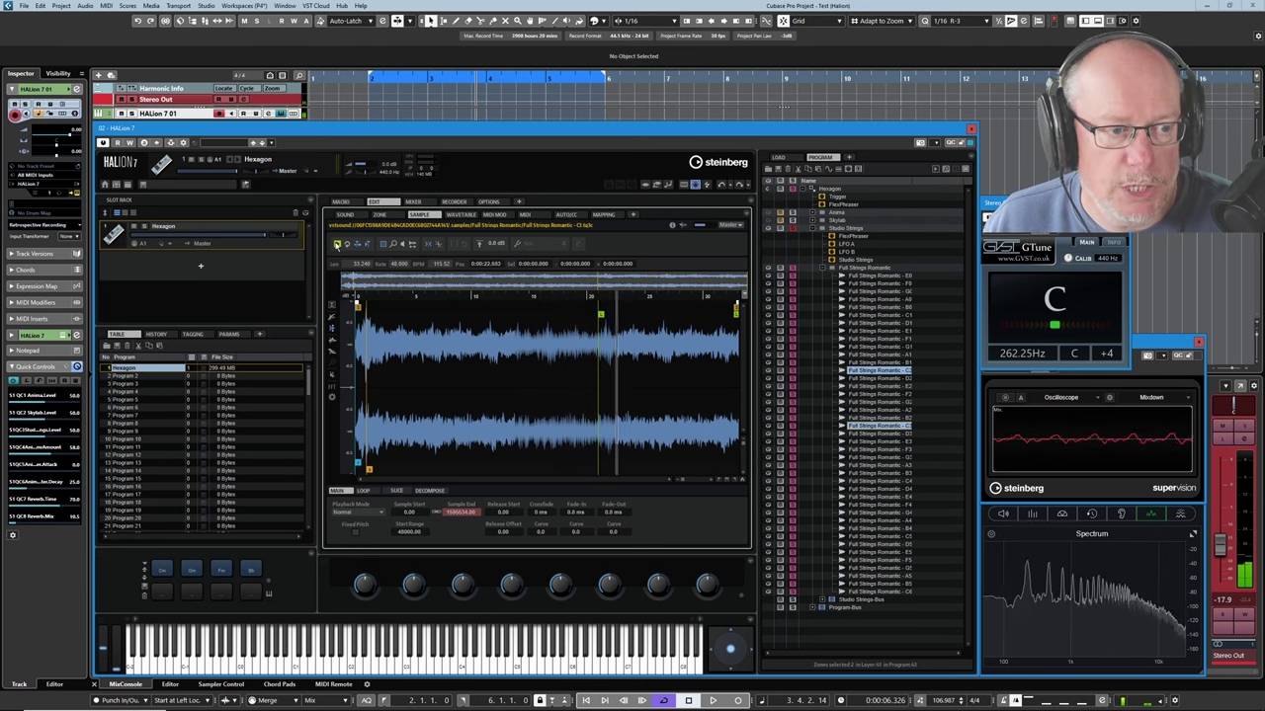
left_click(603, 215)
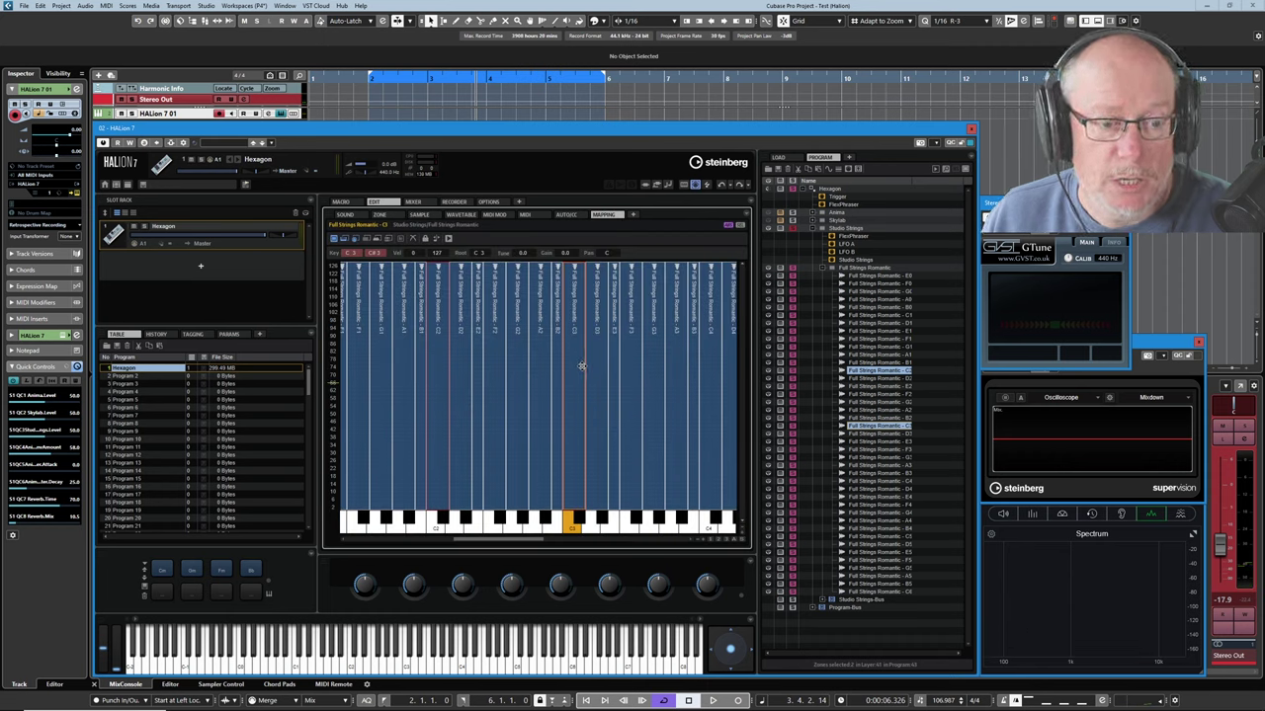
Audition the C#3 zone, select the next zone, and drag its lowest key up to D#3.
left_click(578, 368)
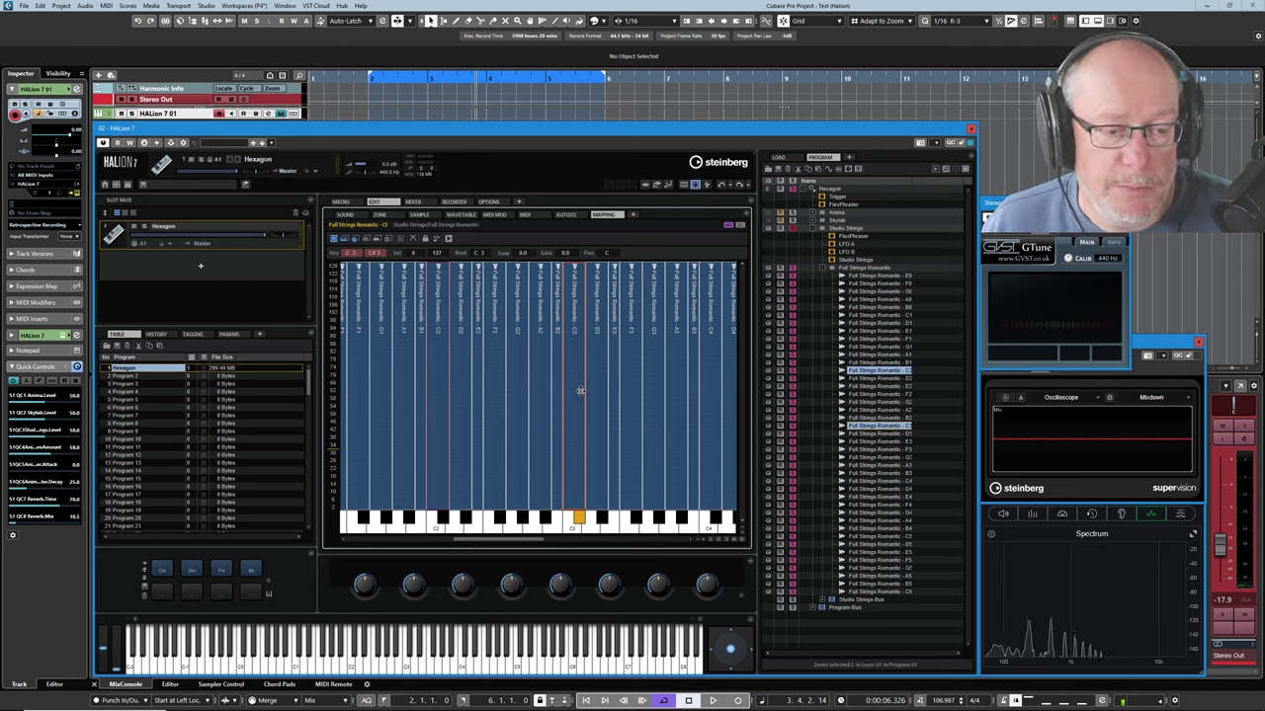
scroll(484, 371, "up", 3)
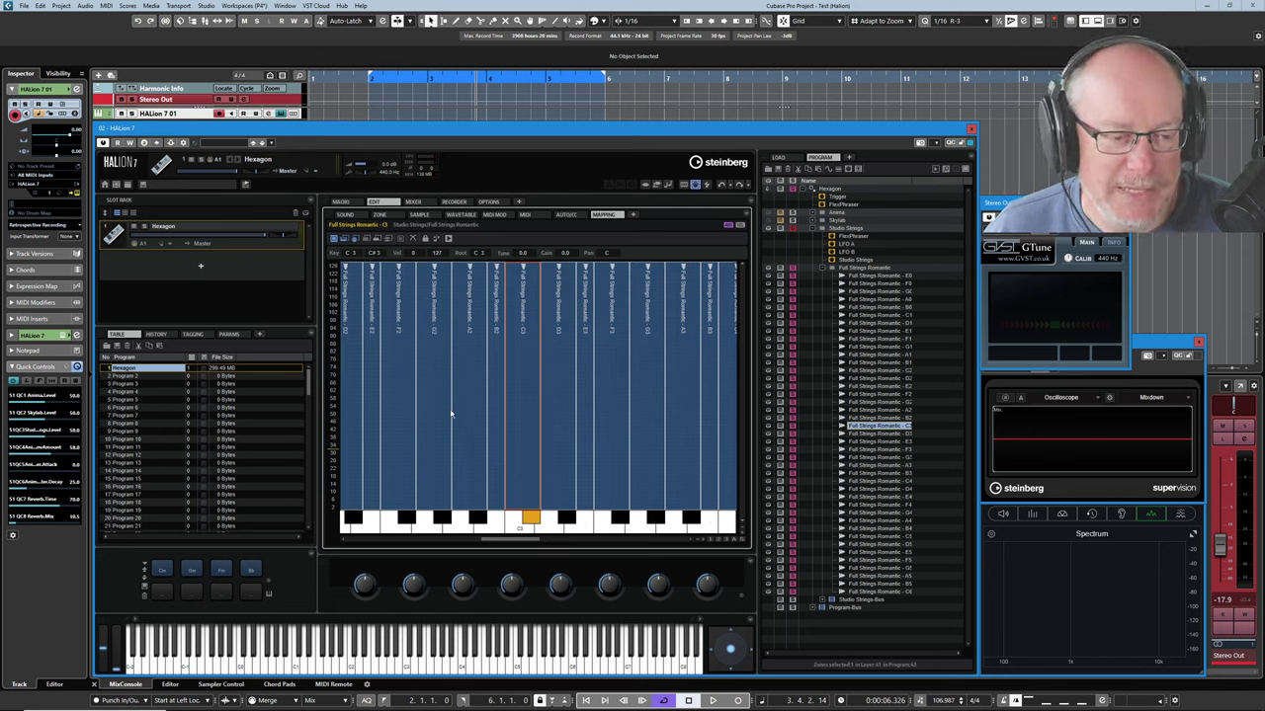
scroll(485, 372, "down", 3)
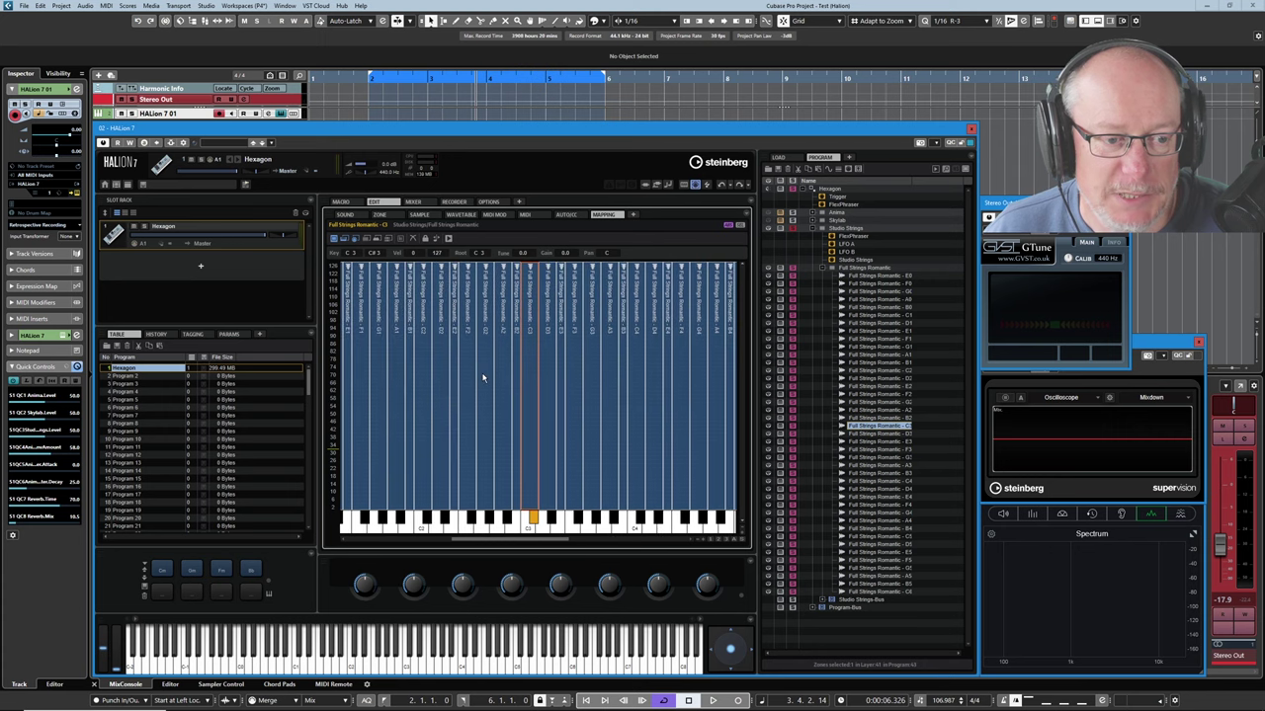
scroll(485, 374, "up", 3)
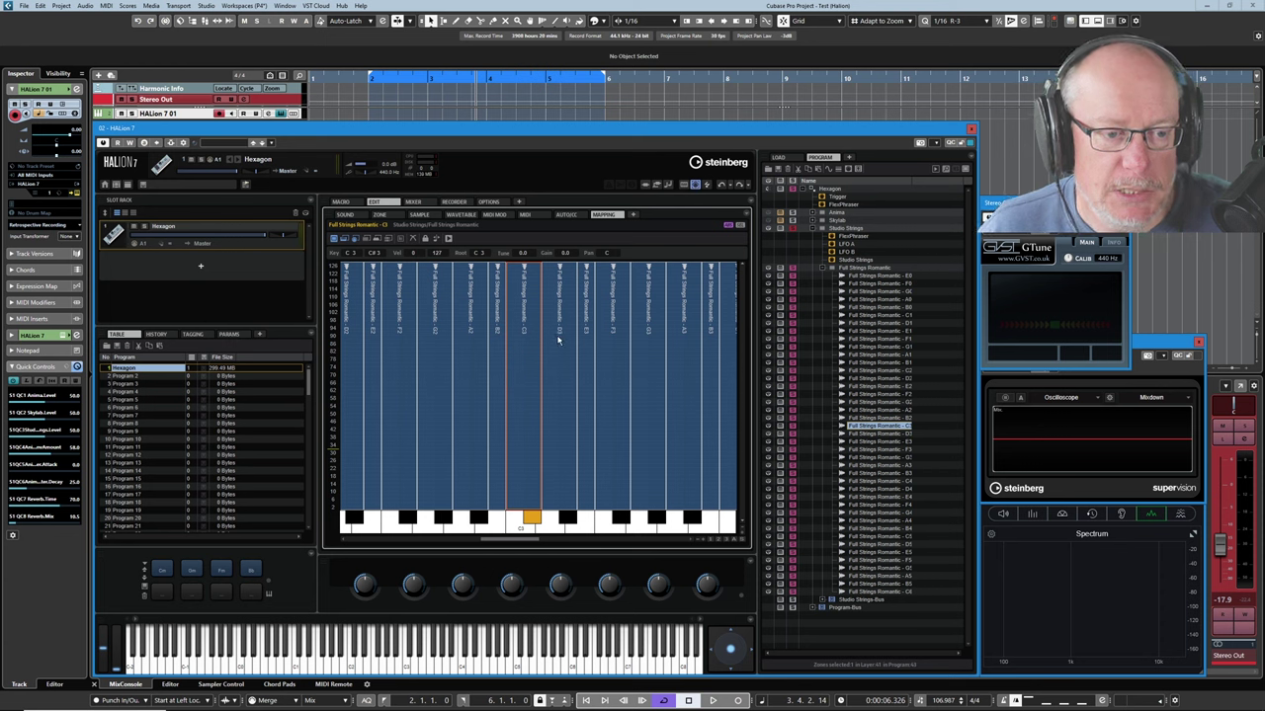
left_click(557, 339)
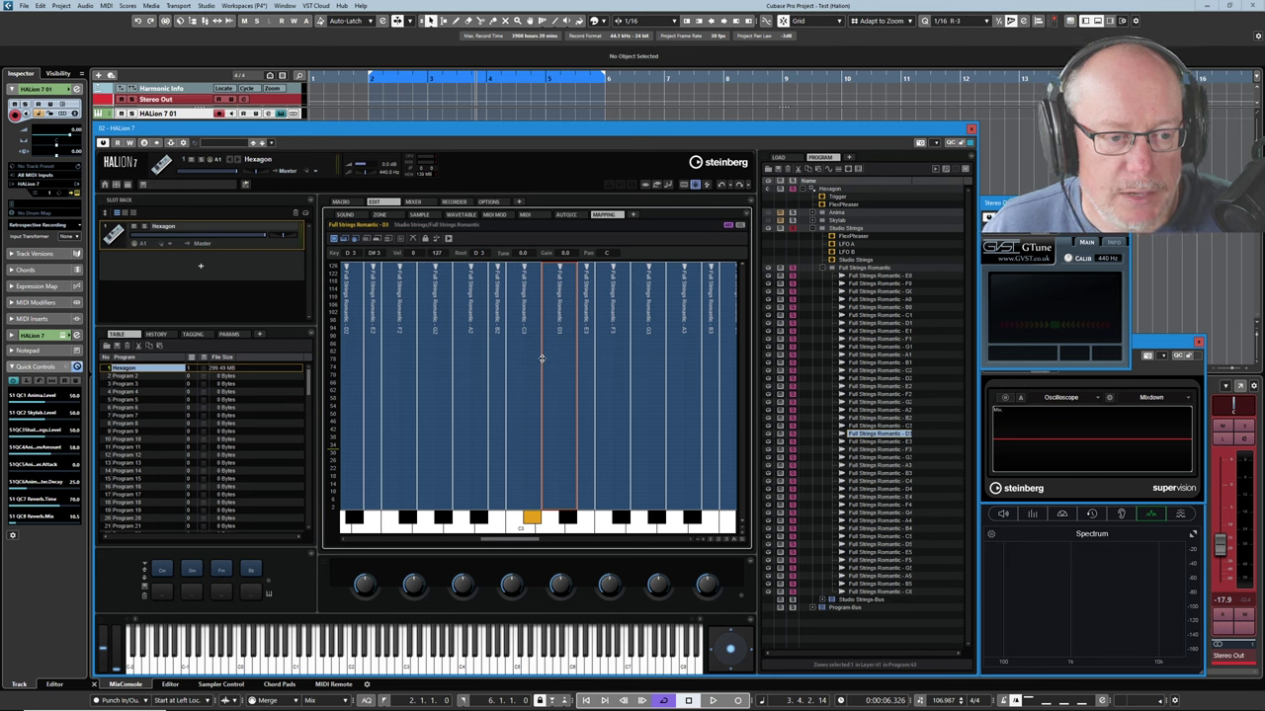
mouse_move(541, 358)
left_mouse_down()
mouse_move(564, 355)
mouse_move(536, 357)
left_mouse_up()
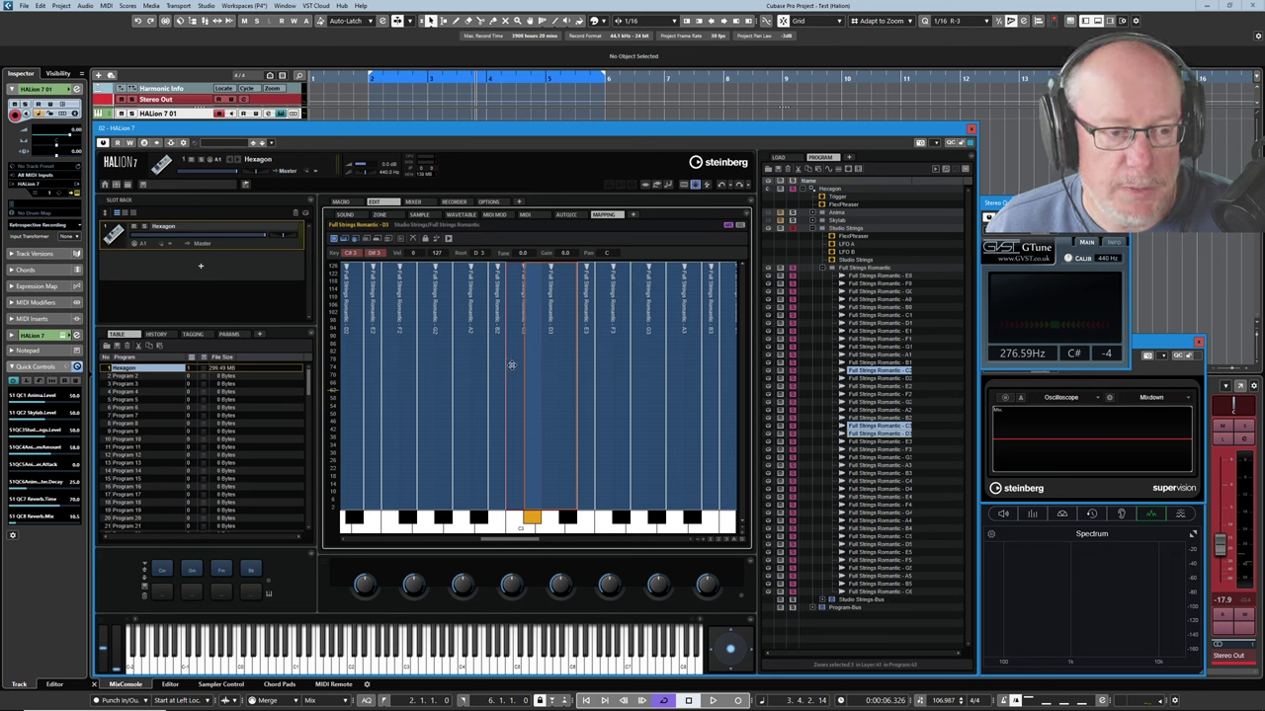
Select the C3 string zone and play its sample to check the pitch on the GTune tuner.
left_click(515, 366)
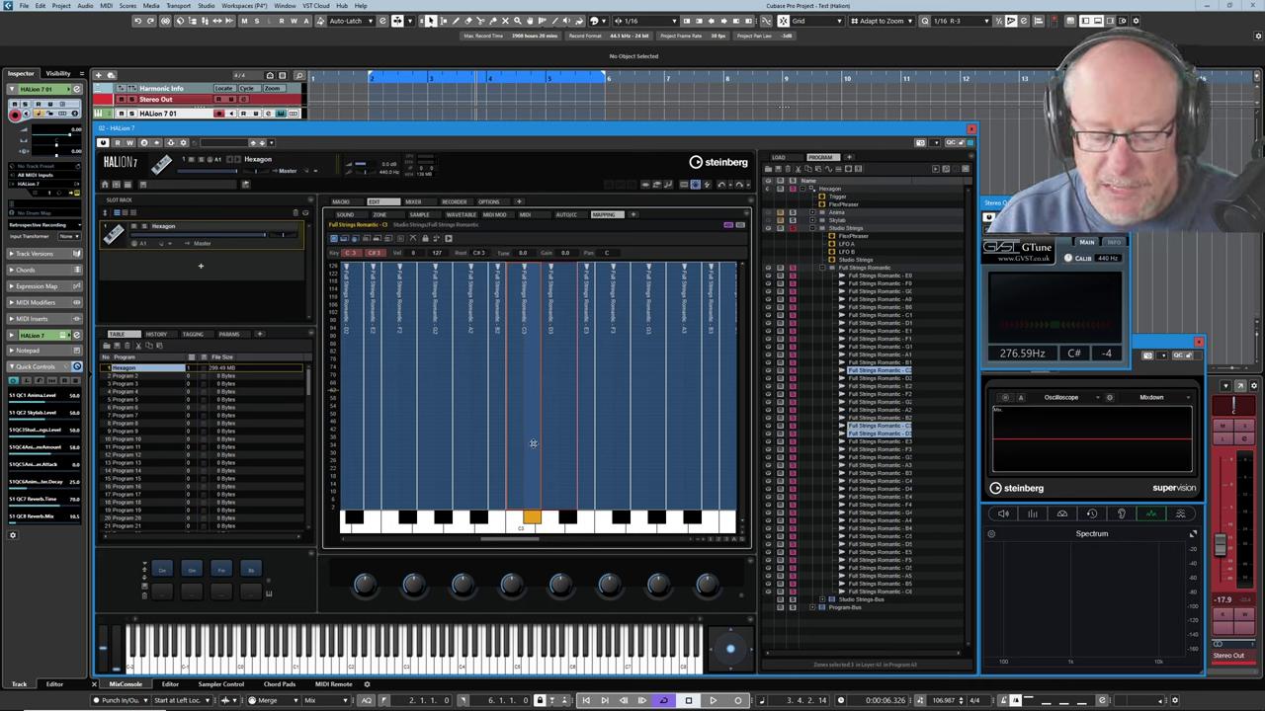
left_click(533, 444)
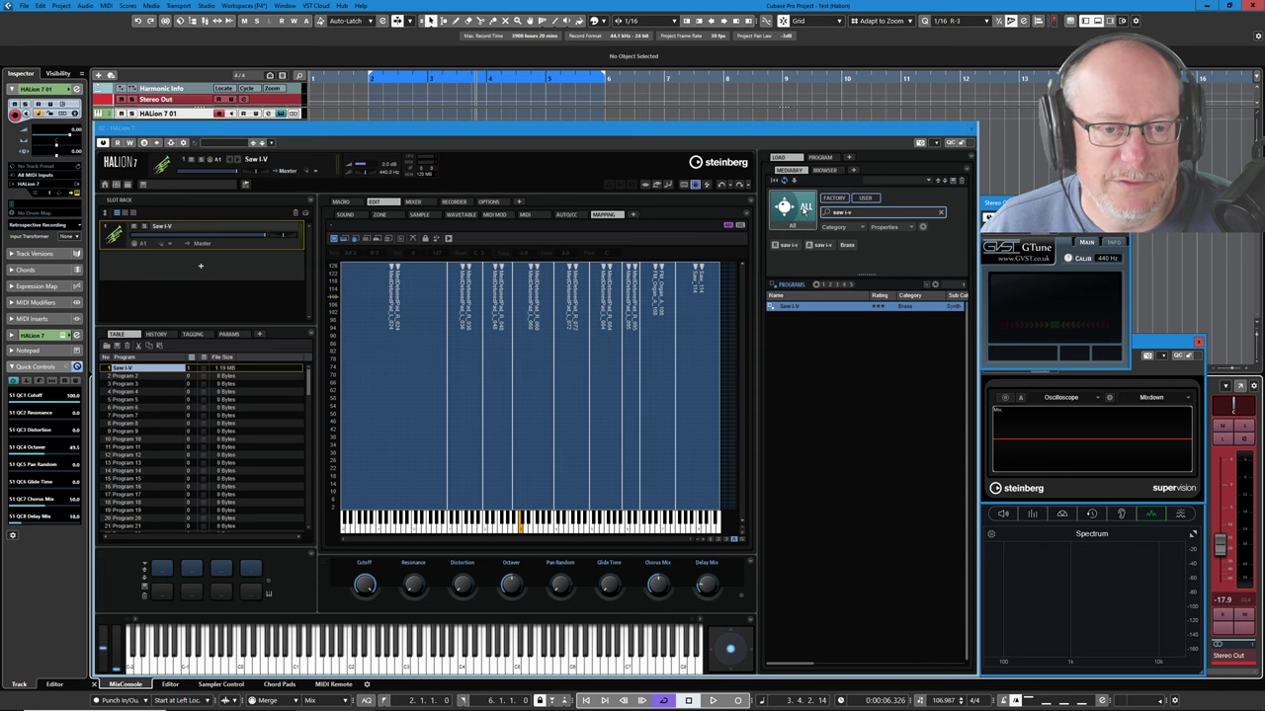
left_click(802, 209)
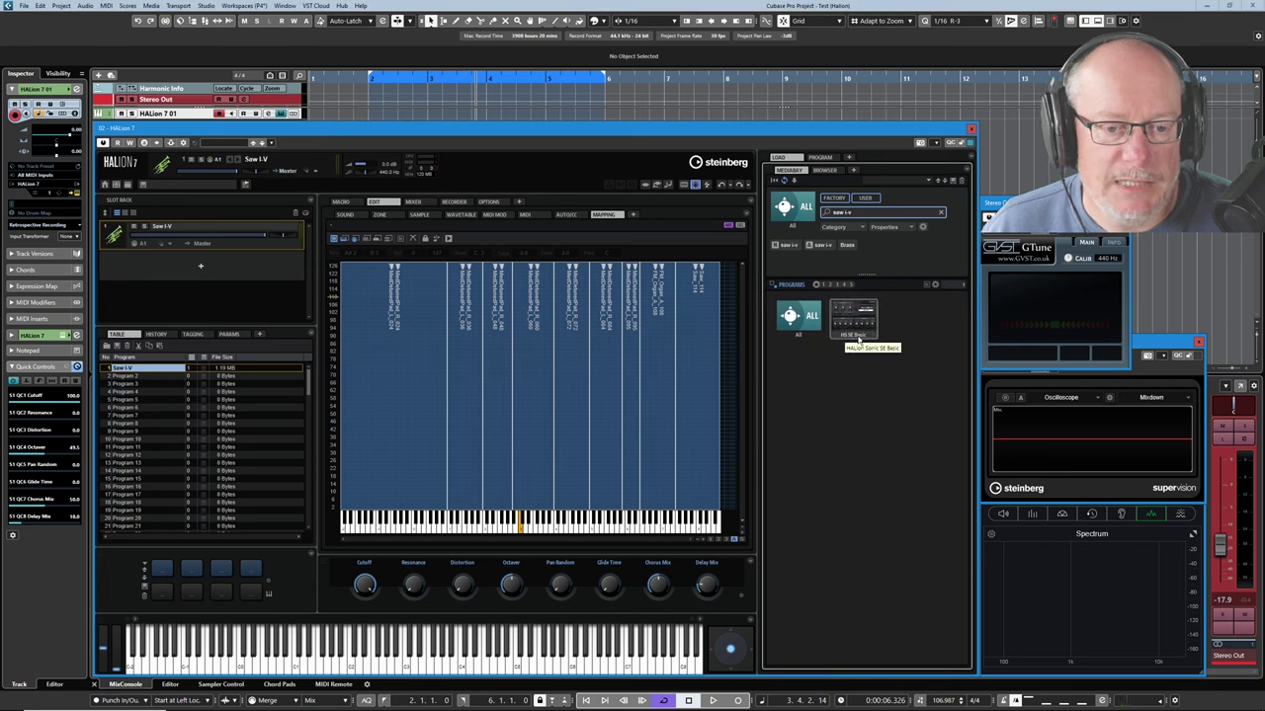
left_click(799, 208)
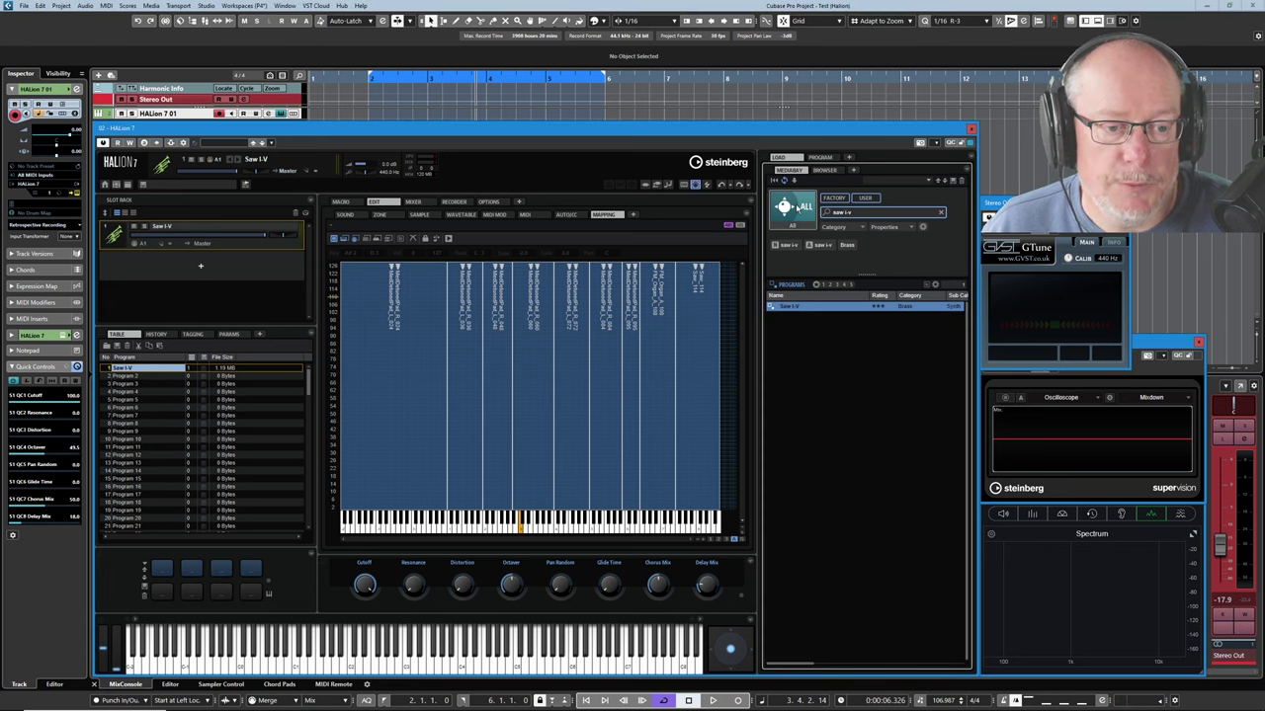
Show the Saw I-V program tree fully expanded using the Expand Tree context option.
left_click(820, 157)
right_click(850, 188)
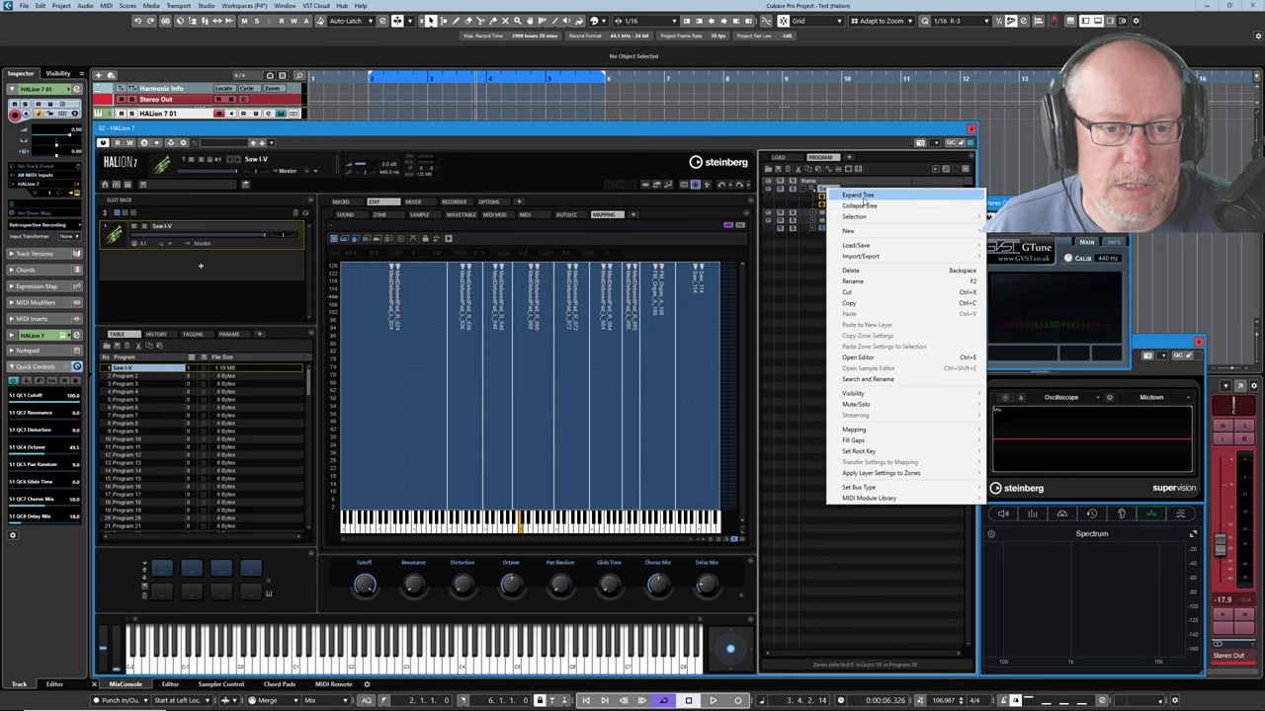
left_click(864, 202)
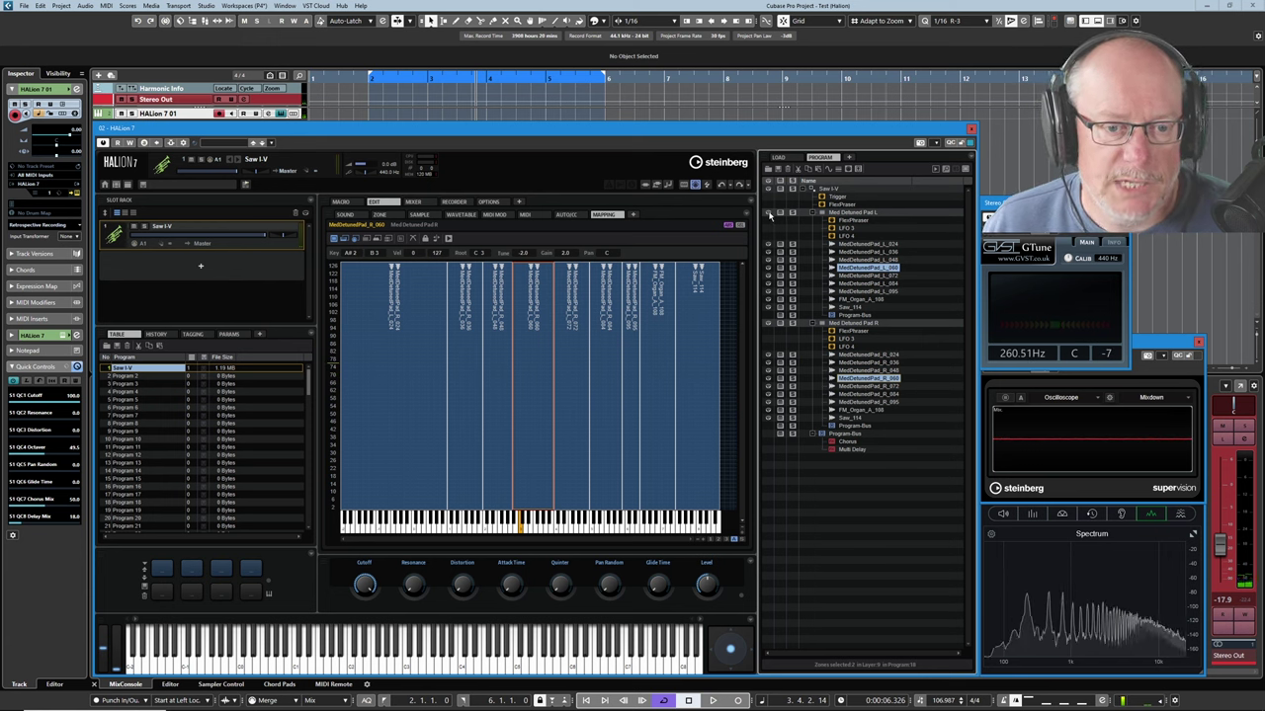
Hide the Med Detuned Pad L layer and play an F note twice on the mapping keyboard.
left_click(769, 212)
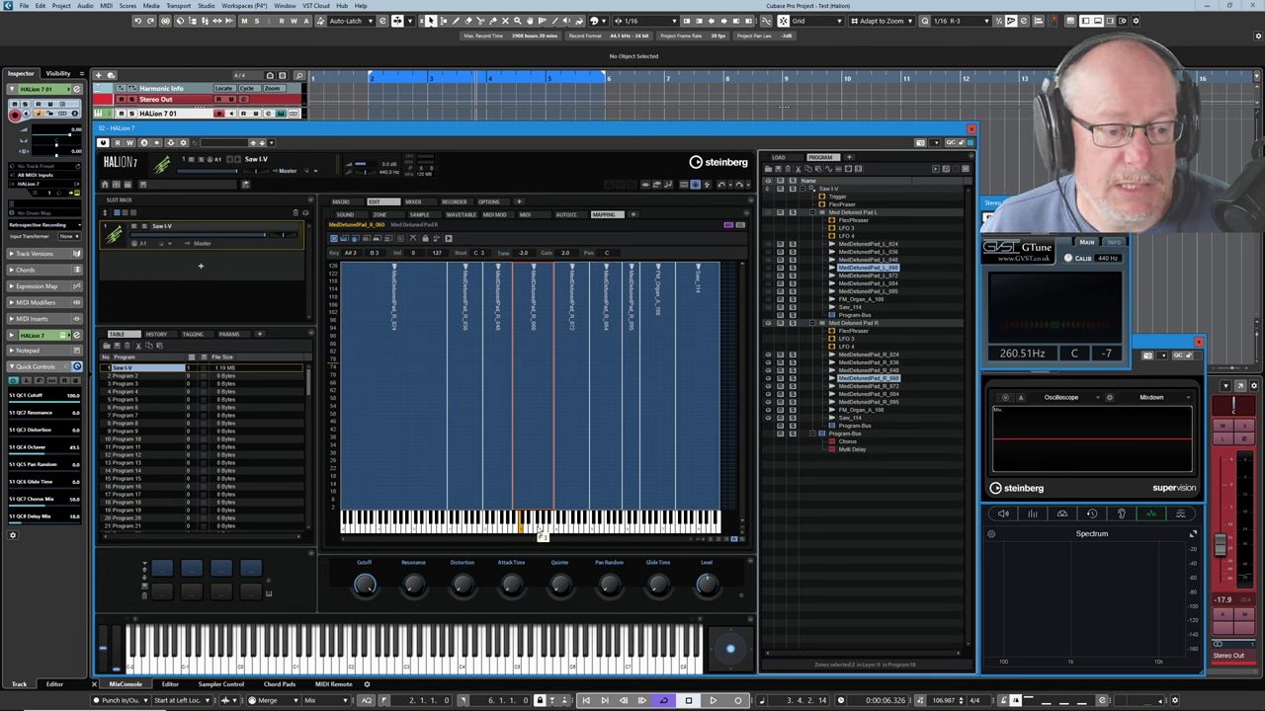
left_click(540, 533)
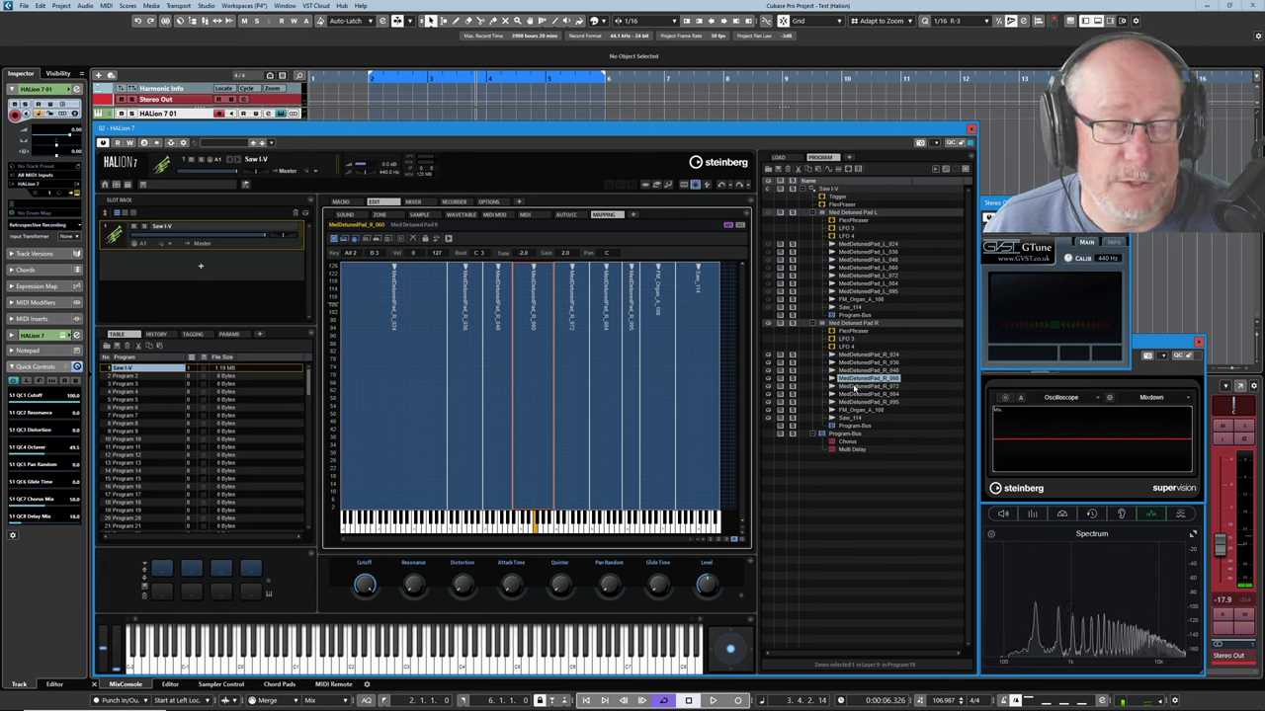
left_click(537, 526)
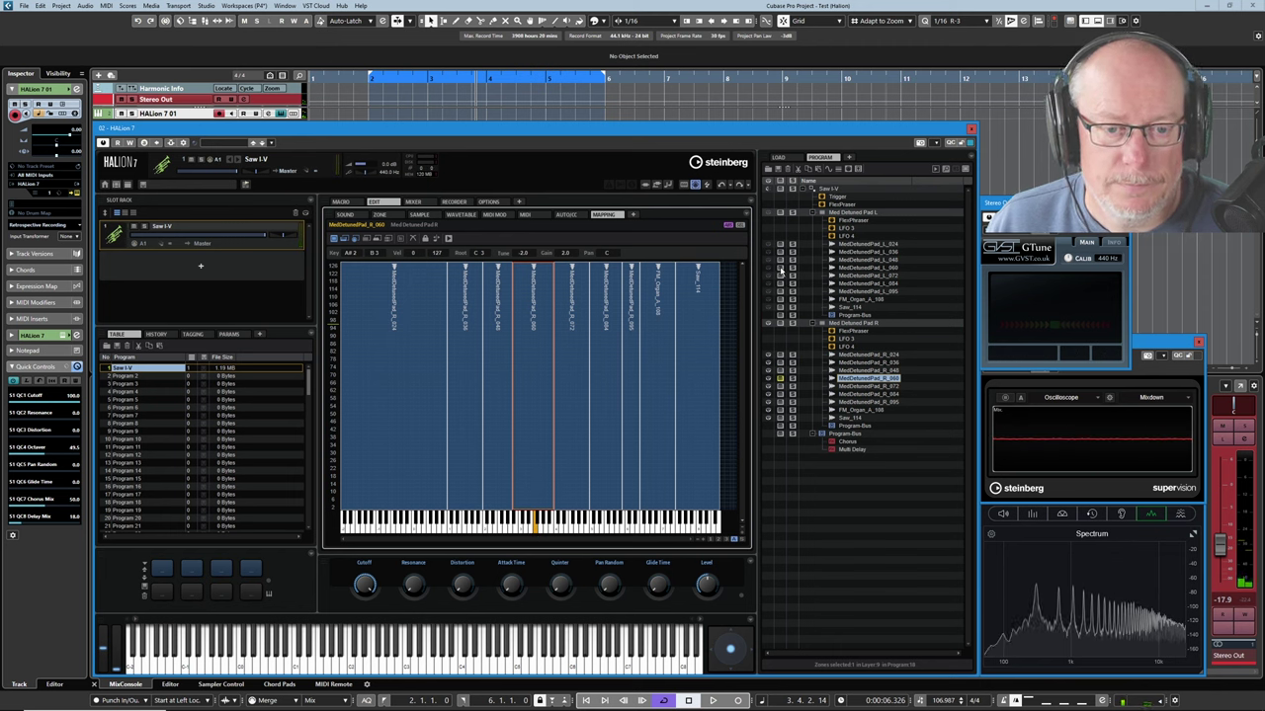
Add MedDetunedPad_L_060 to the selection and zoom the mapping editor in horizontally.
left_click(534, 536)
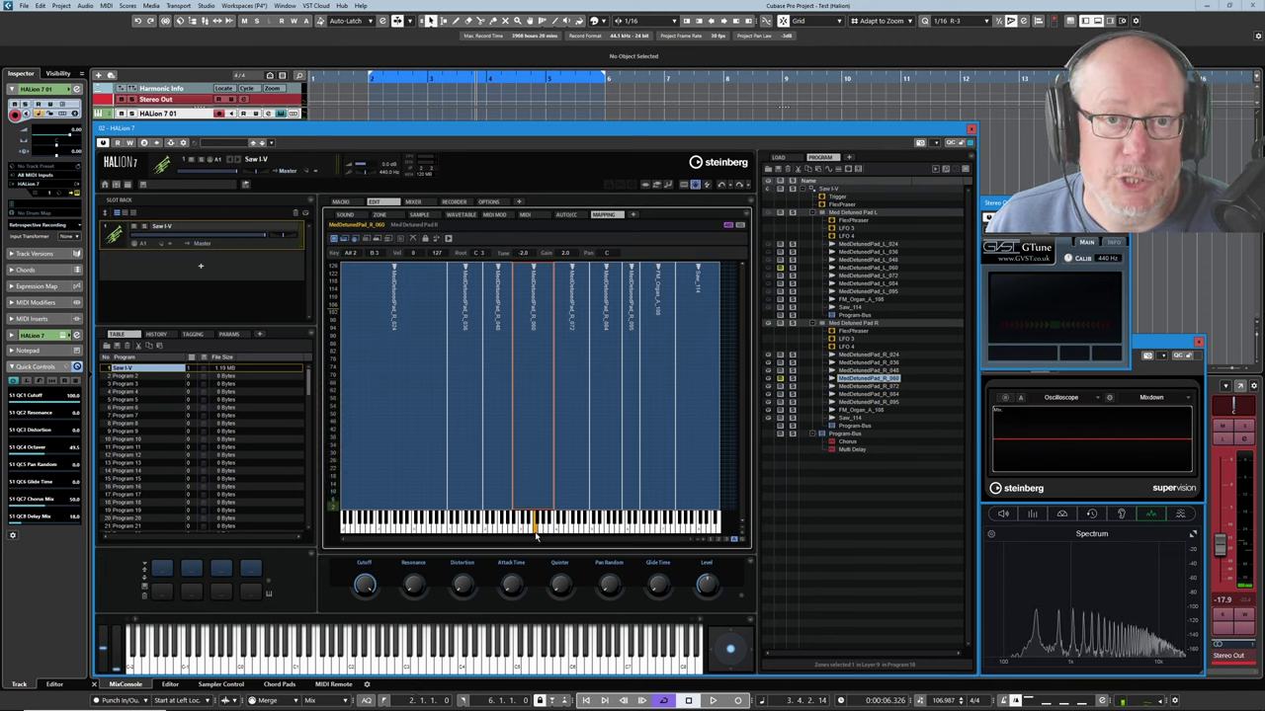
left_click(780, 269, "ctrl")
scroll(584, 401, "up", 2, "ctrl")
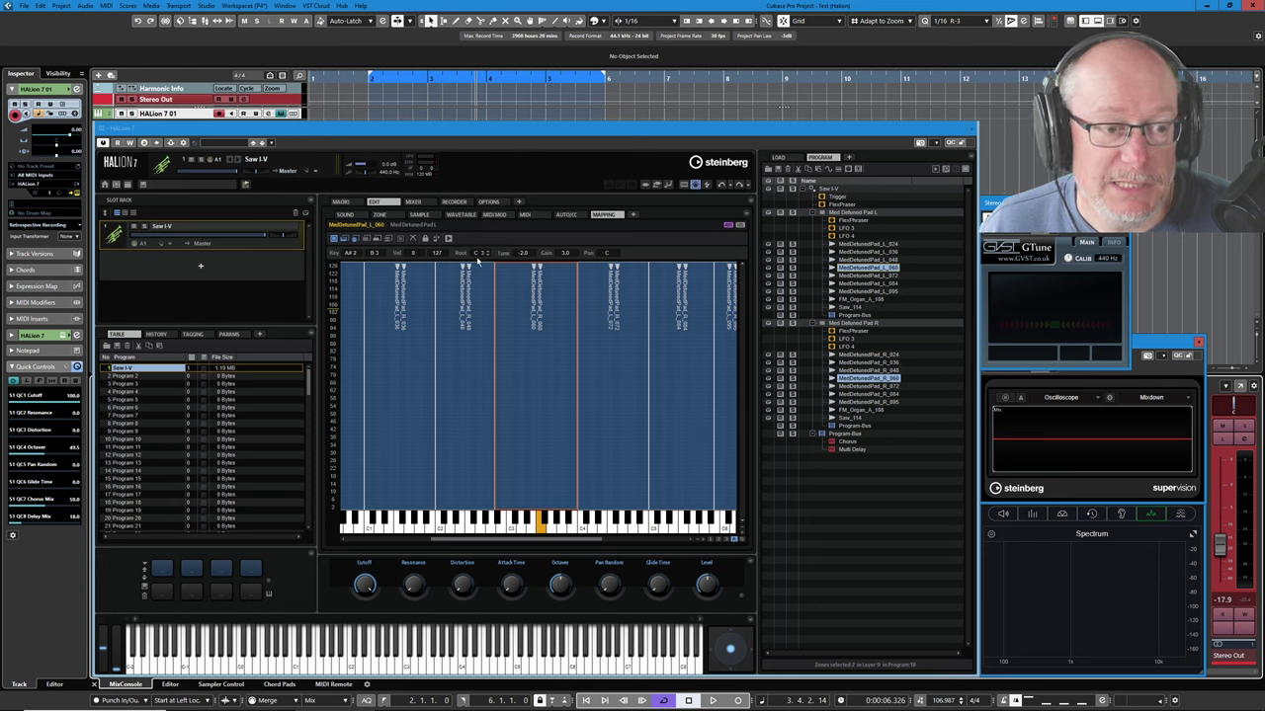
Inspect the C4, _072 and _060 zones in turn, then clear the zone selection.
left_click(607, 345)
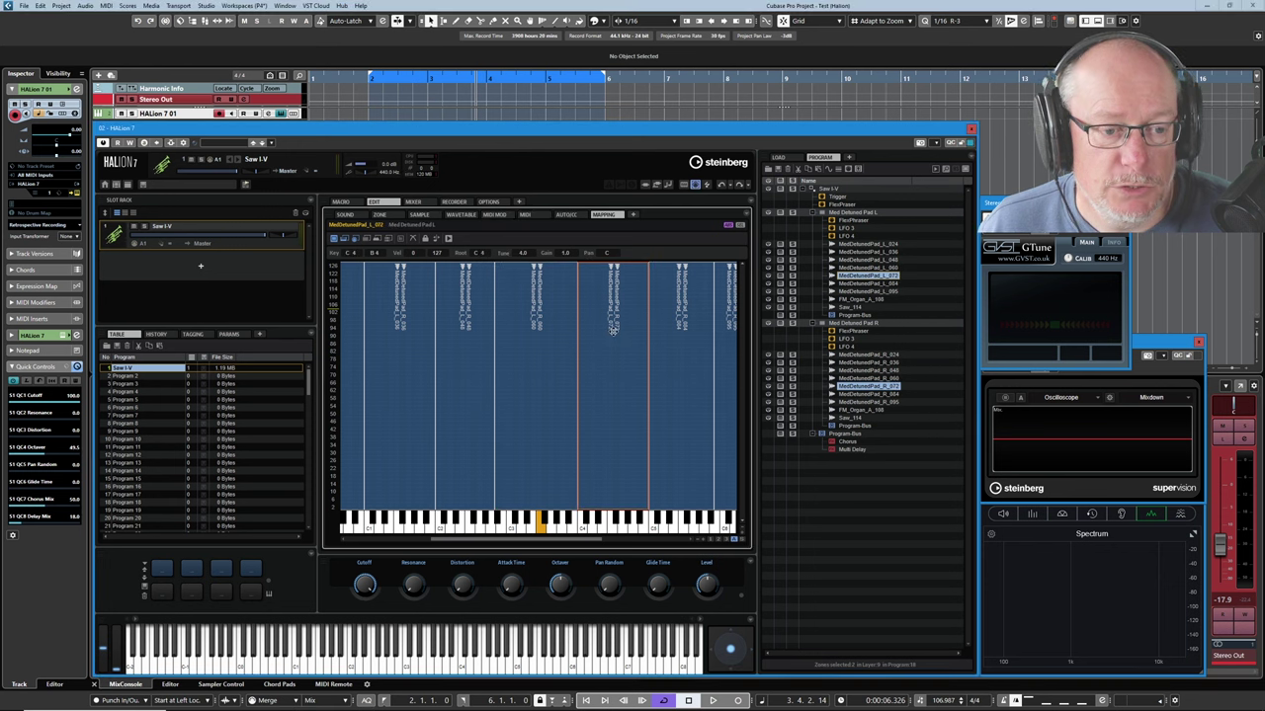
left_click(691, 330)
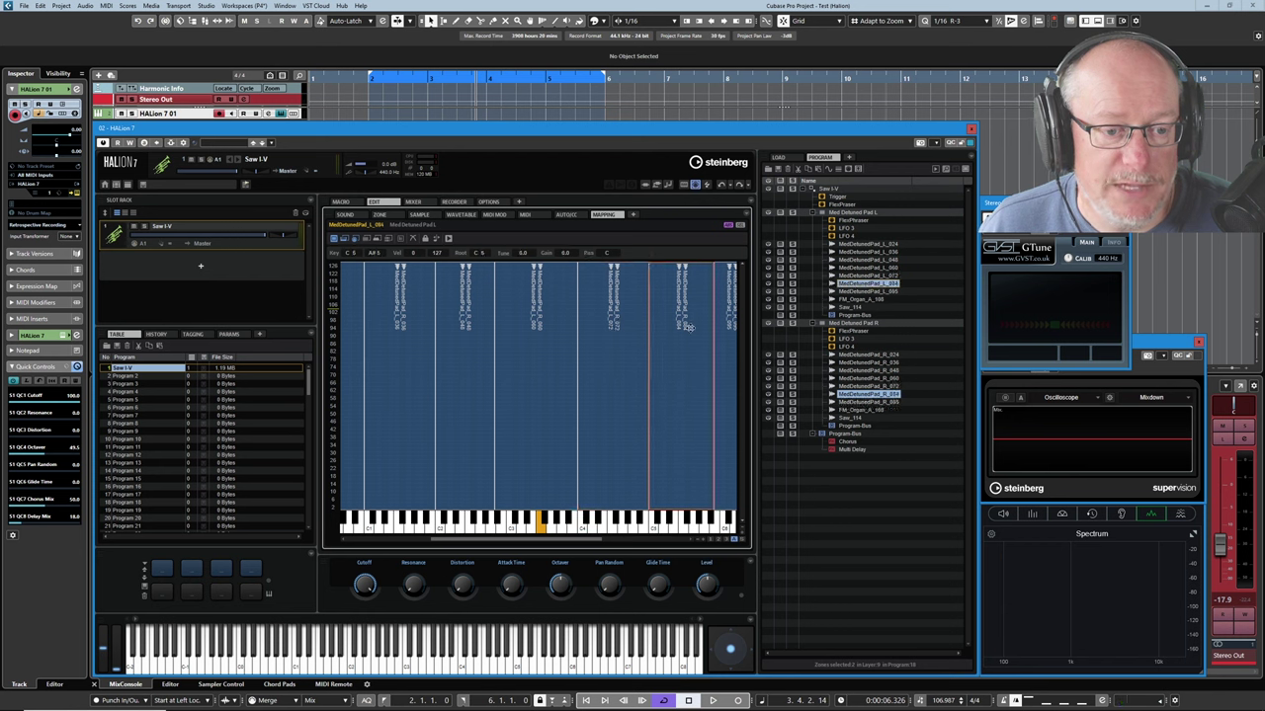
left_click(627, 329)
left_click(535, 348)
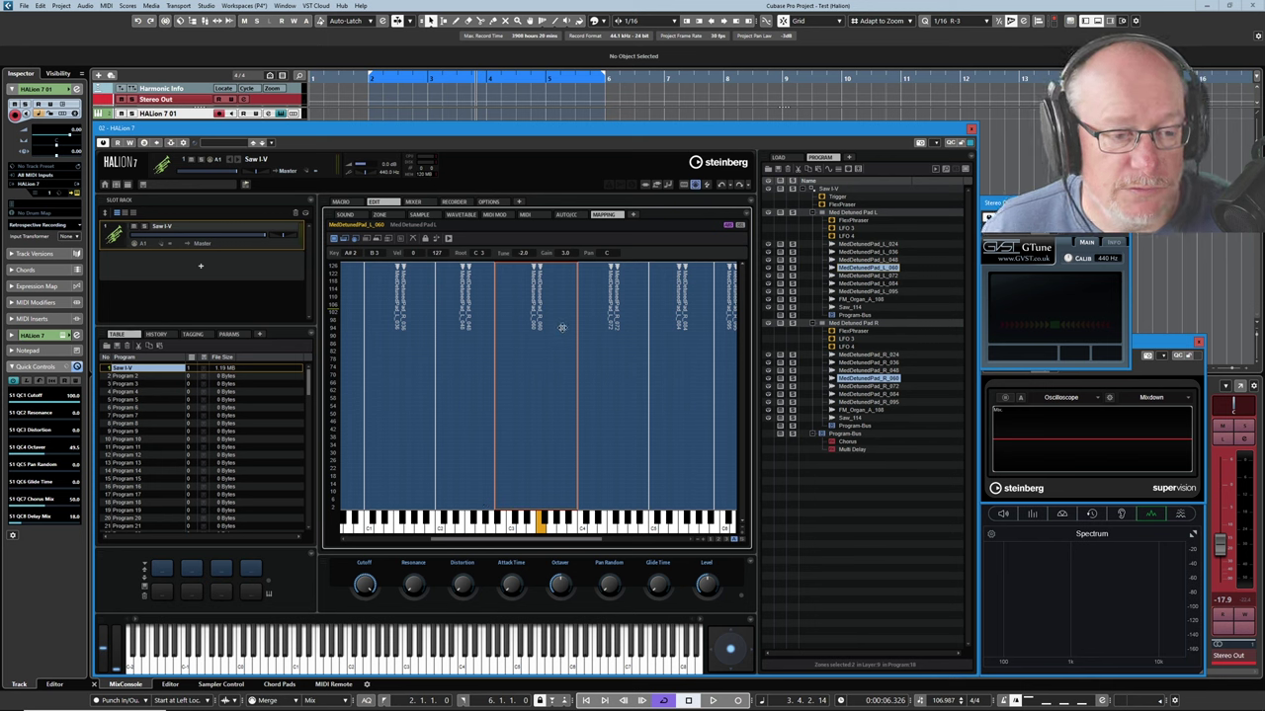
left_click(527, 406)
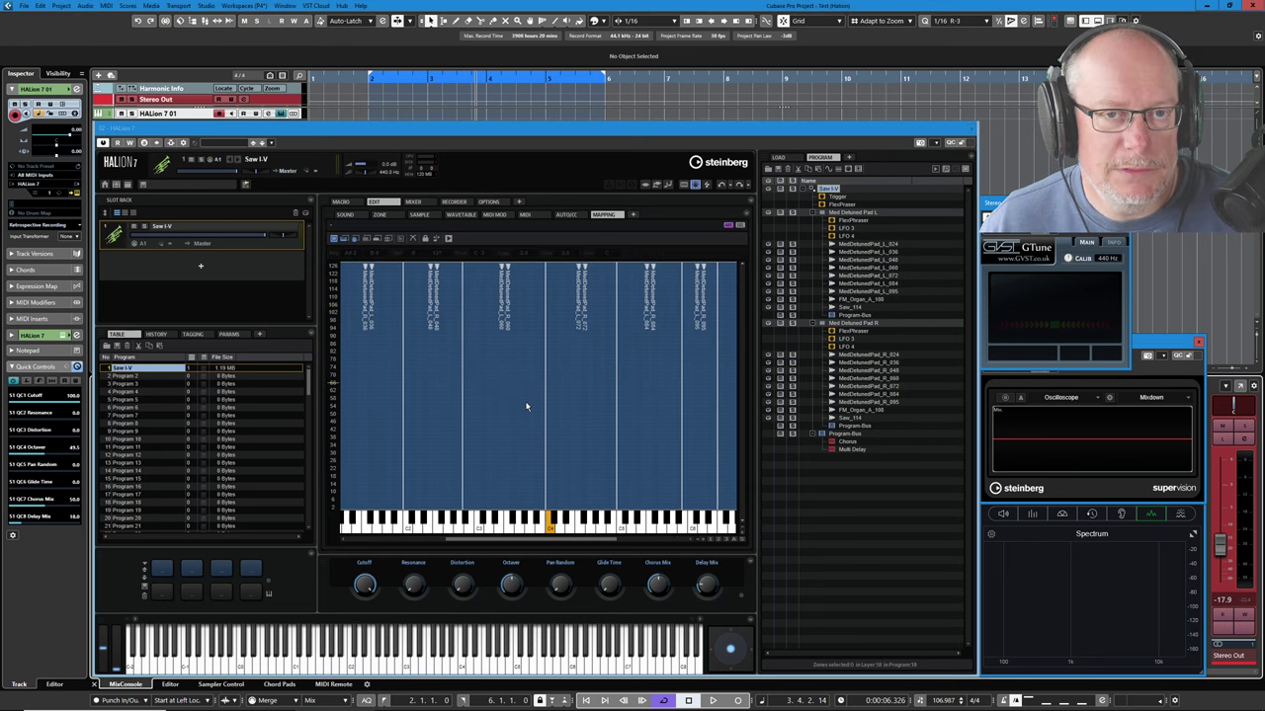
Stretch the _060 zone's top key up to B4, then select both L and R _072 zones.
left_click(514, 355)
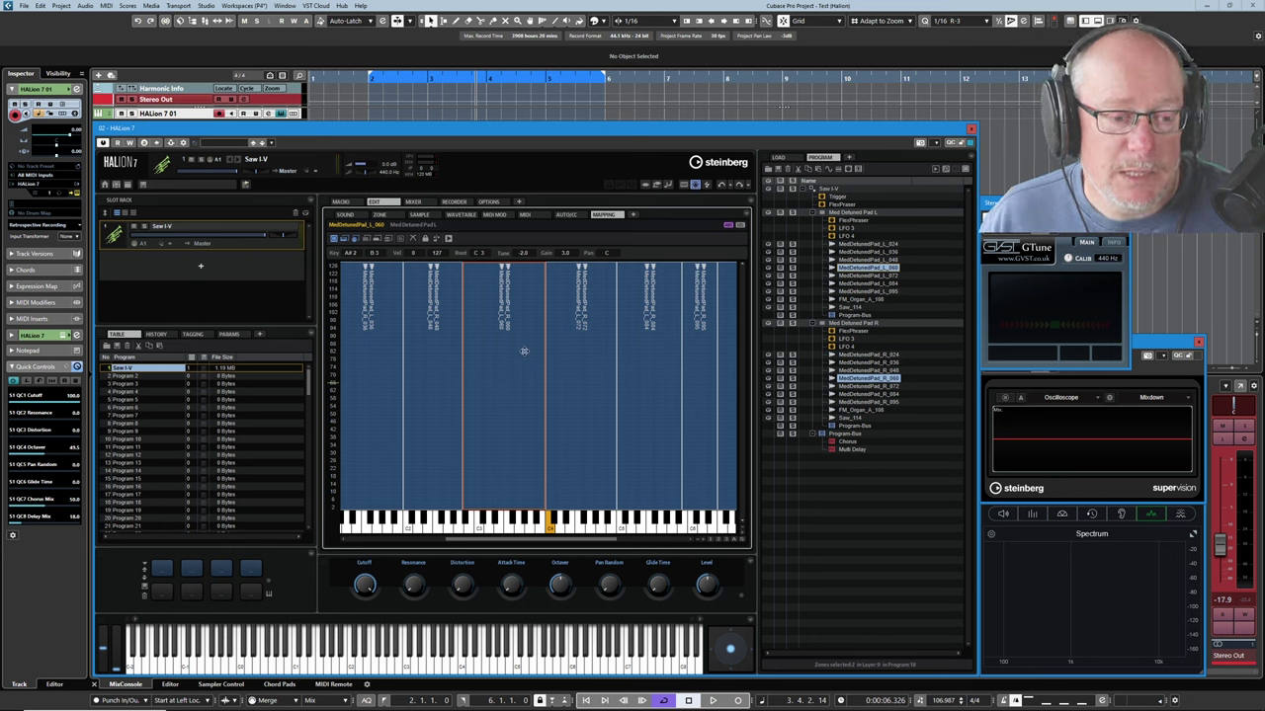
left_click(591, 315)
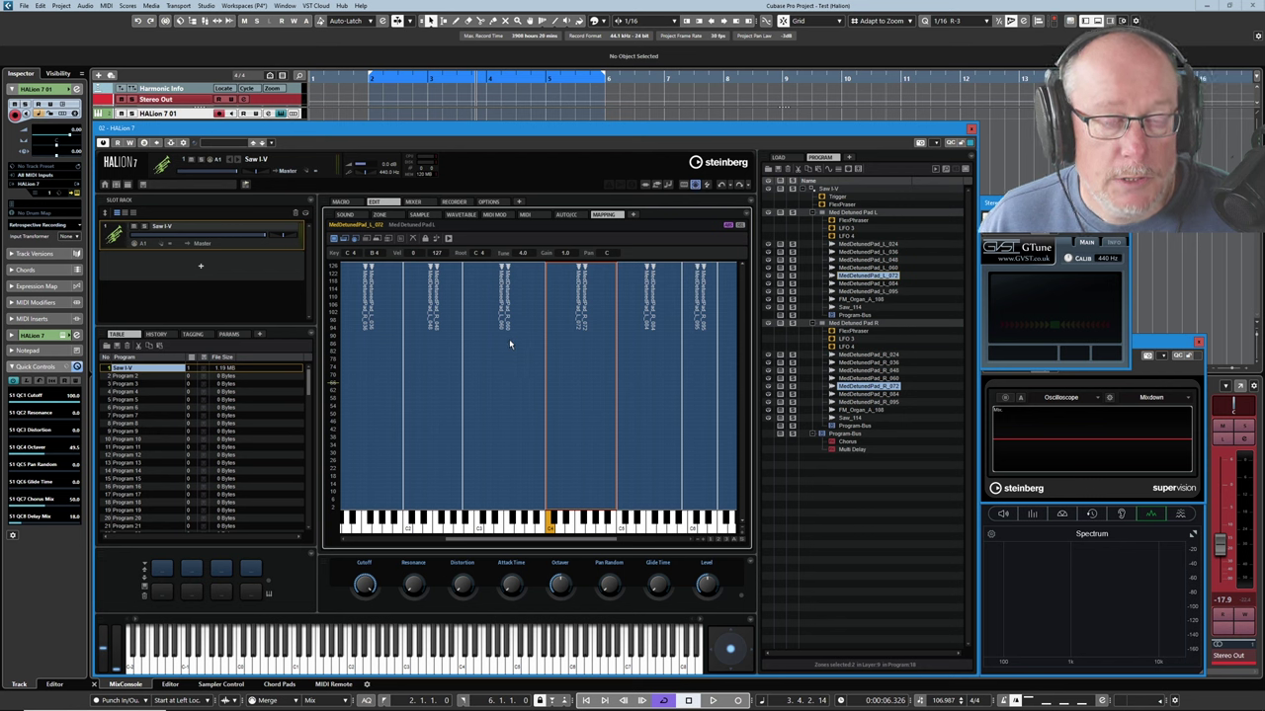
left_click(509, 339)
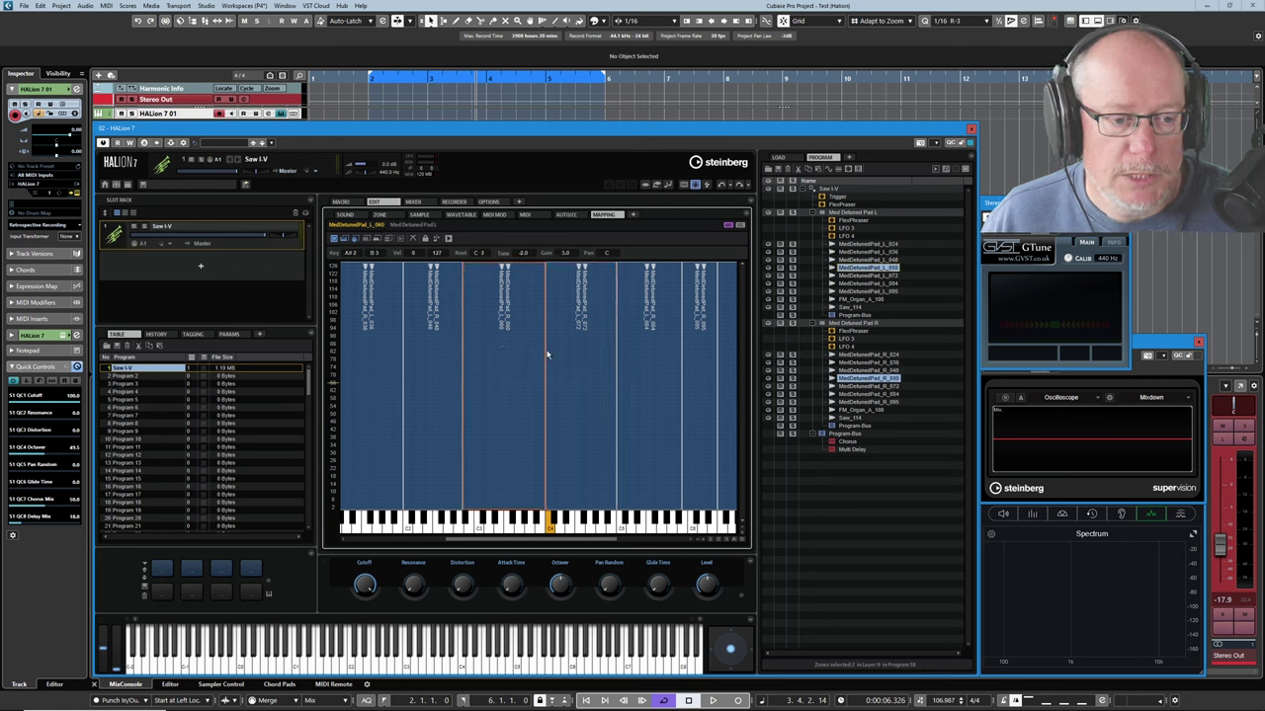
left_click_drag(545, 353, 615, 348)
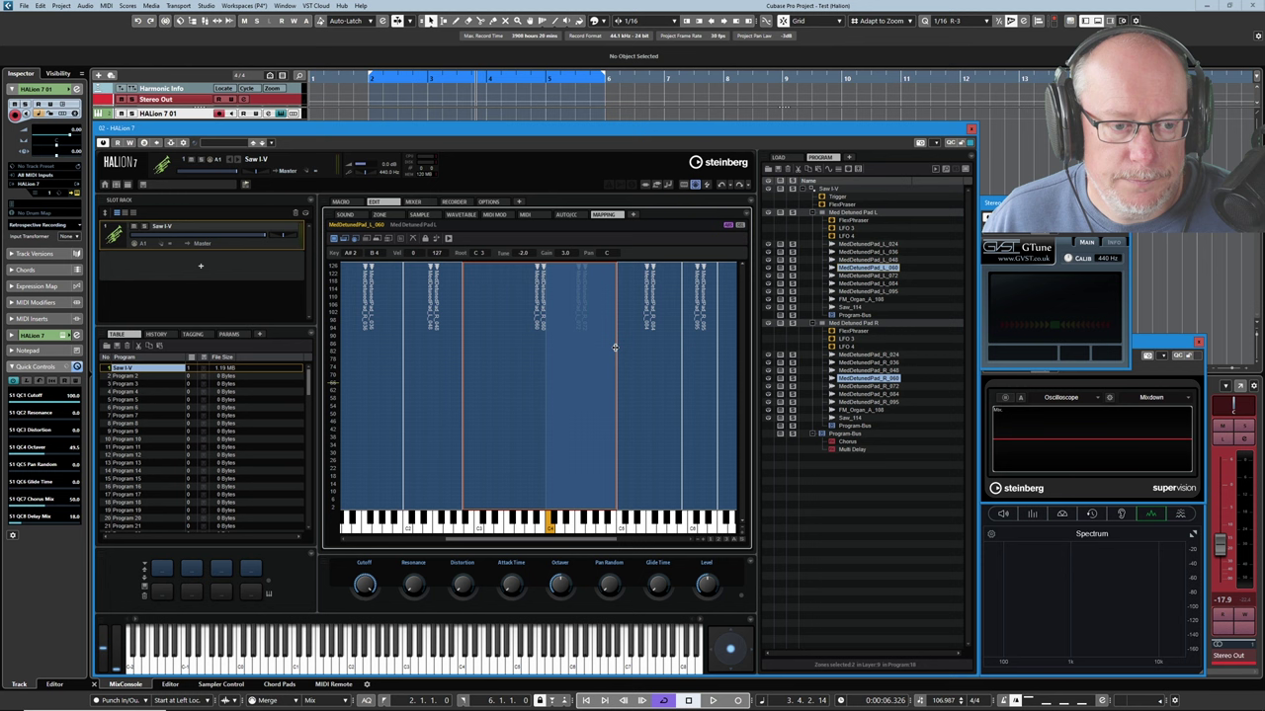
left_click(877, 386)
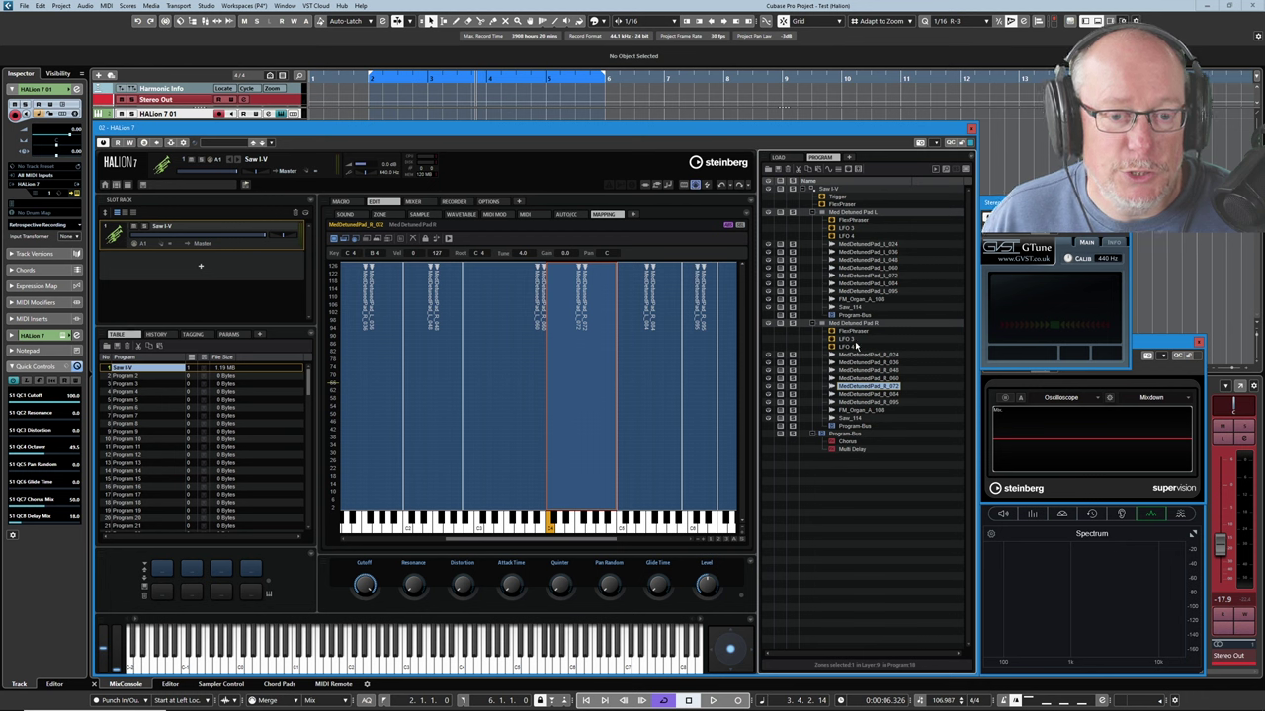
left_click(856, 277, "ctrl")
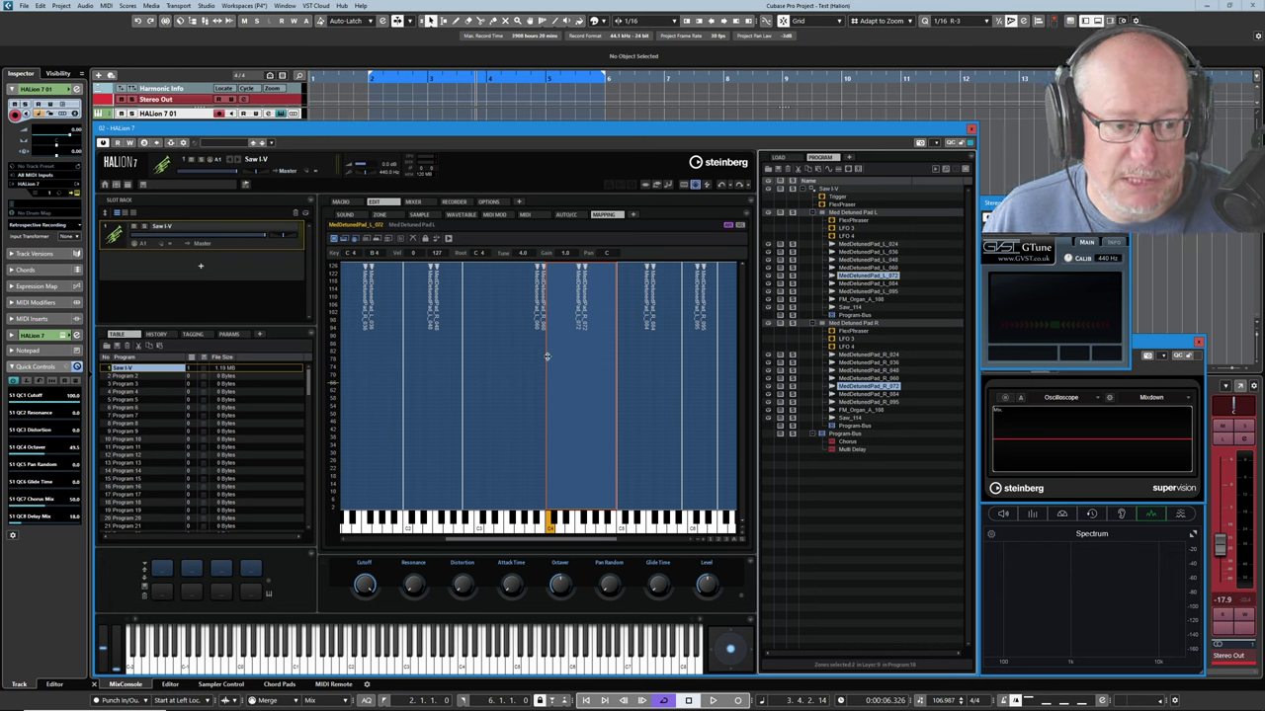
Lower the selected _072 zones' bottom key to A#2.
left_click_drag(547, 355, 461, 359)
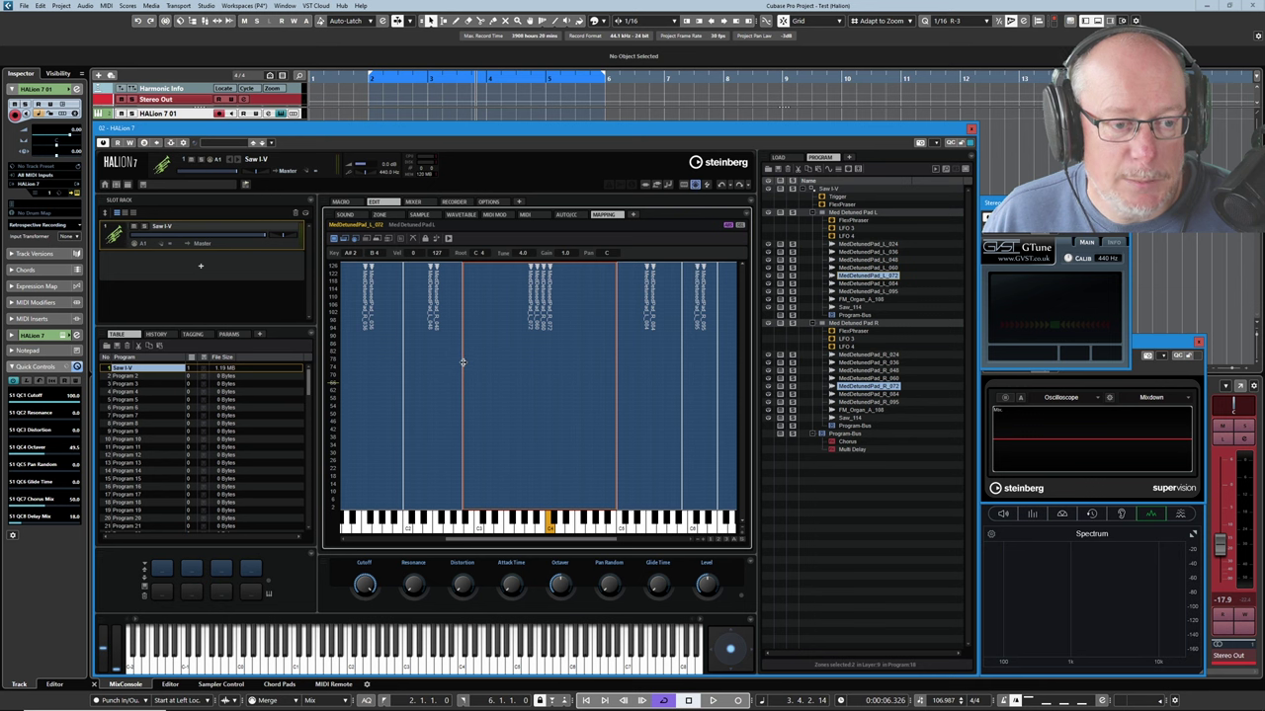
Add L_060 and R_060 to the selection and enable Crossfade on Keyboard Axis for them.
left_click(867, 266, "ctrl")
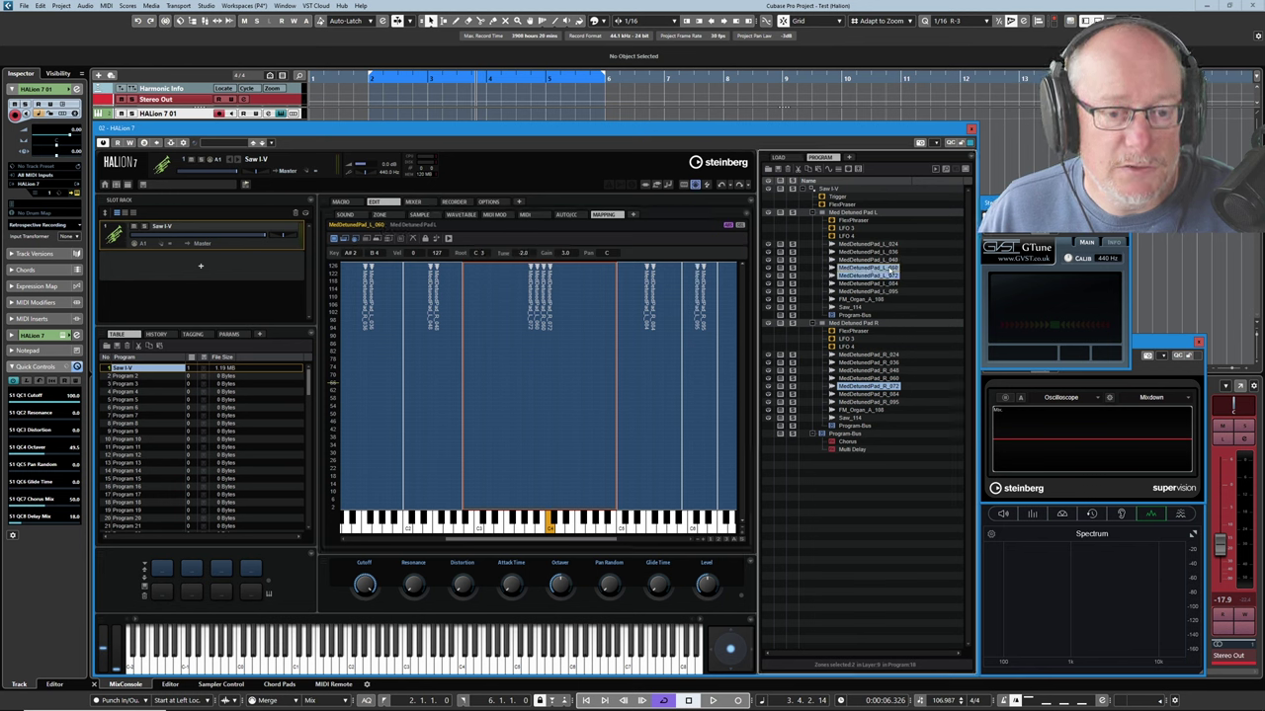
left_click(868, 378, "ctrl")
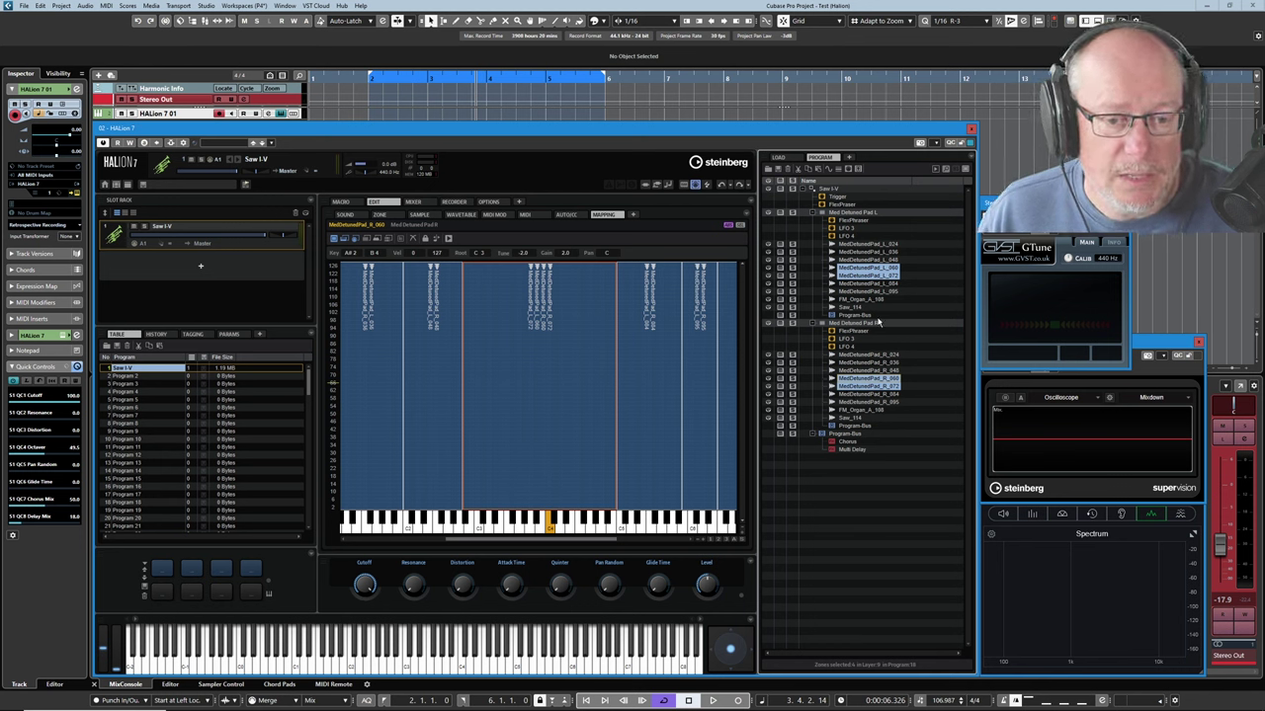
right_click(544, 338)
mouse_move(622, 451)
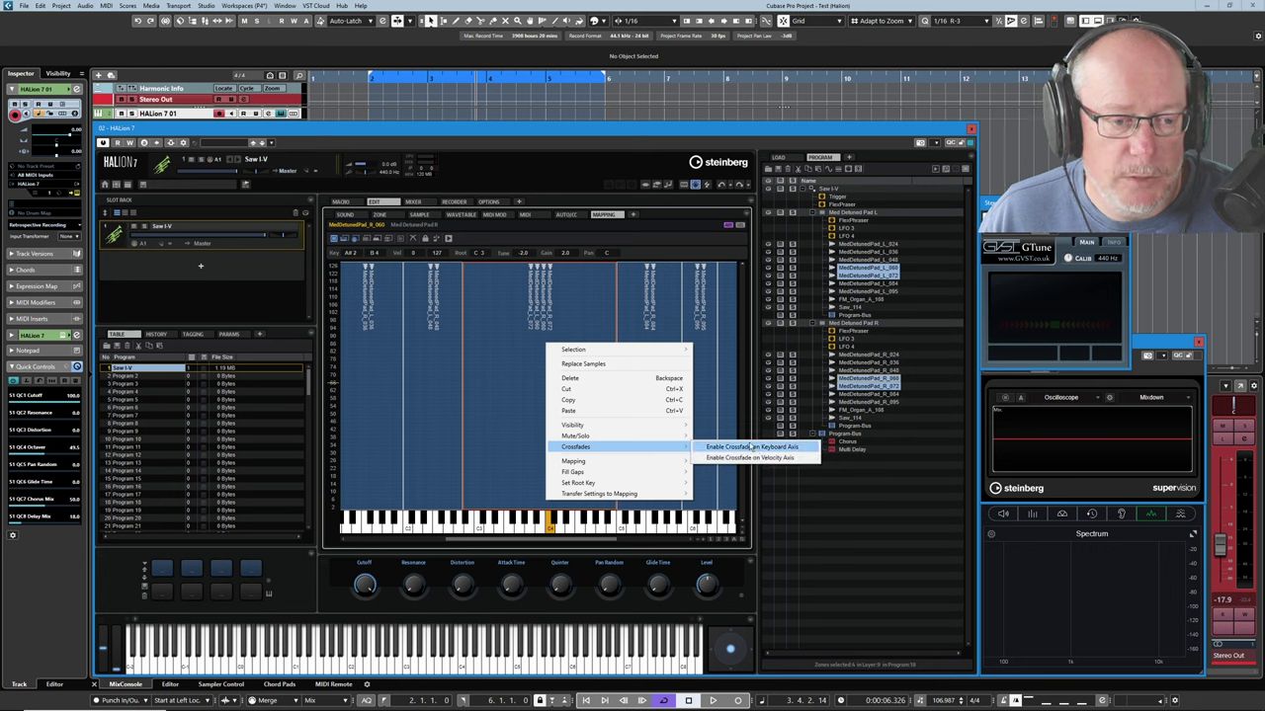
left_click(752, 448)
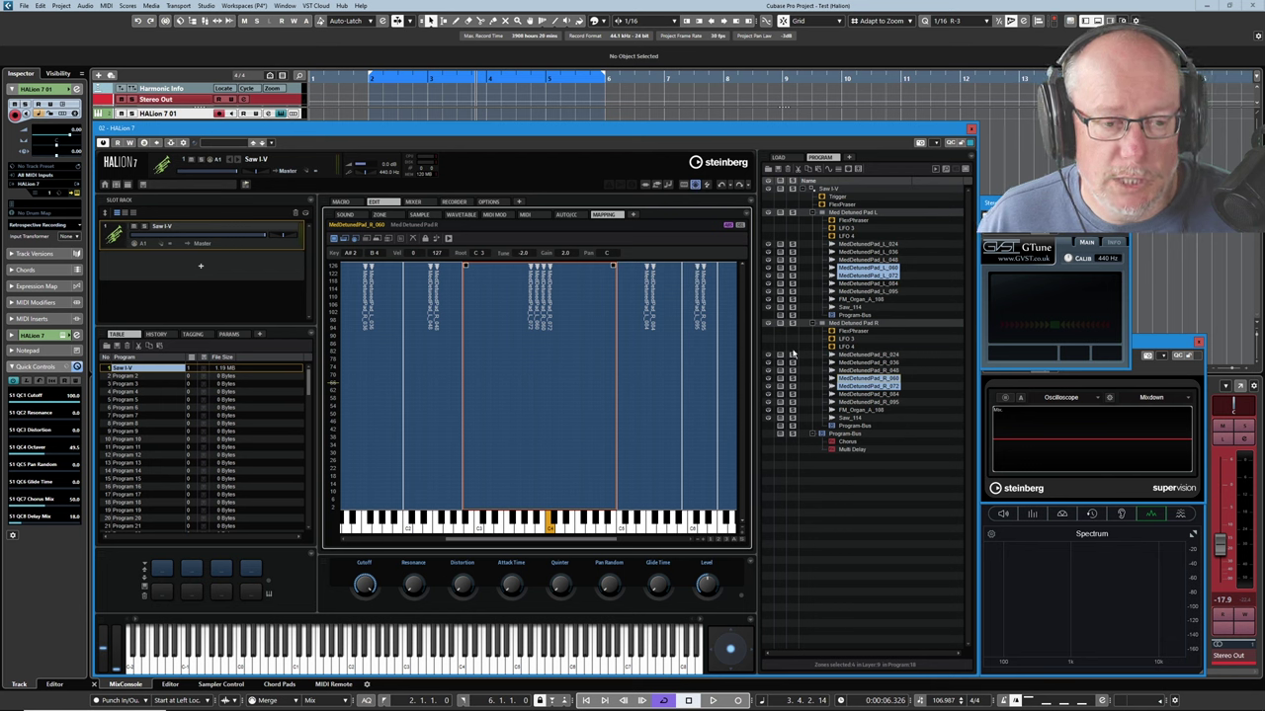
Draw a fade-out across the L and R _060 zones' upper range and bend it into a curve.
left_click(861, 267)
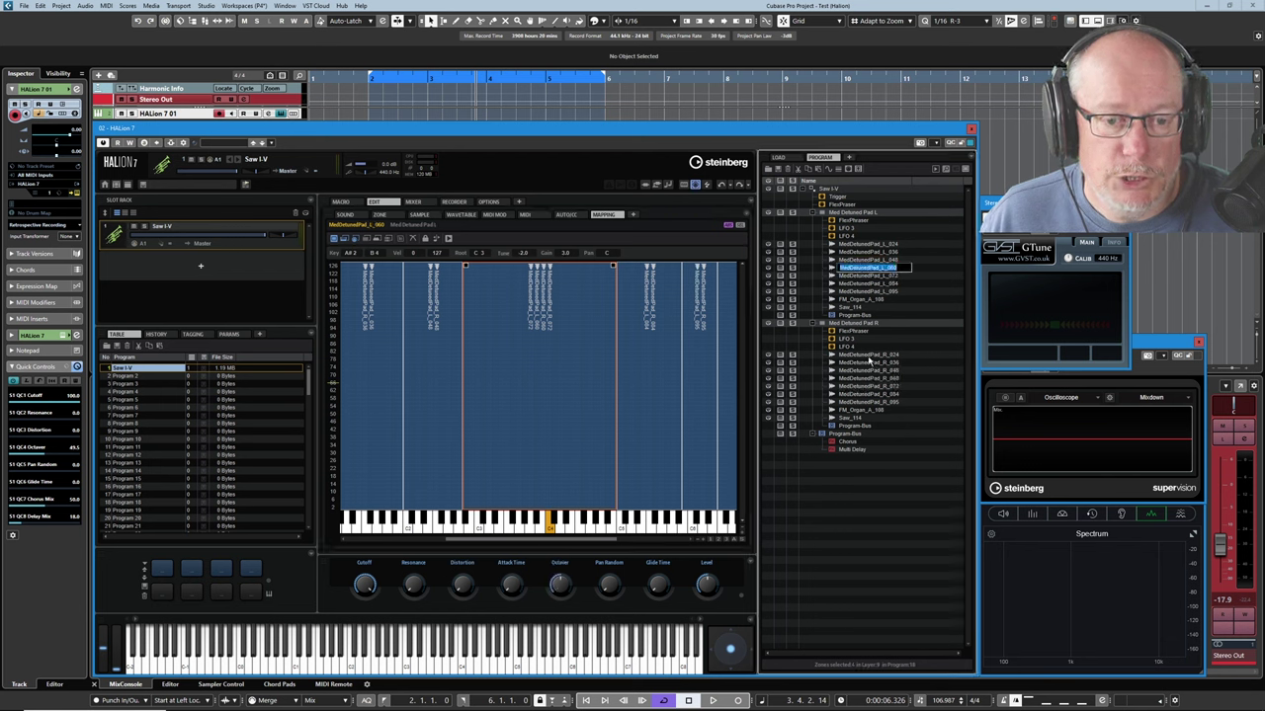
left_click(853, 382, "ctrl")
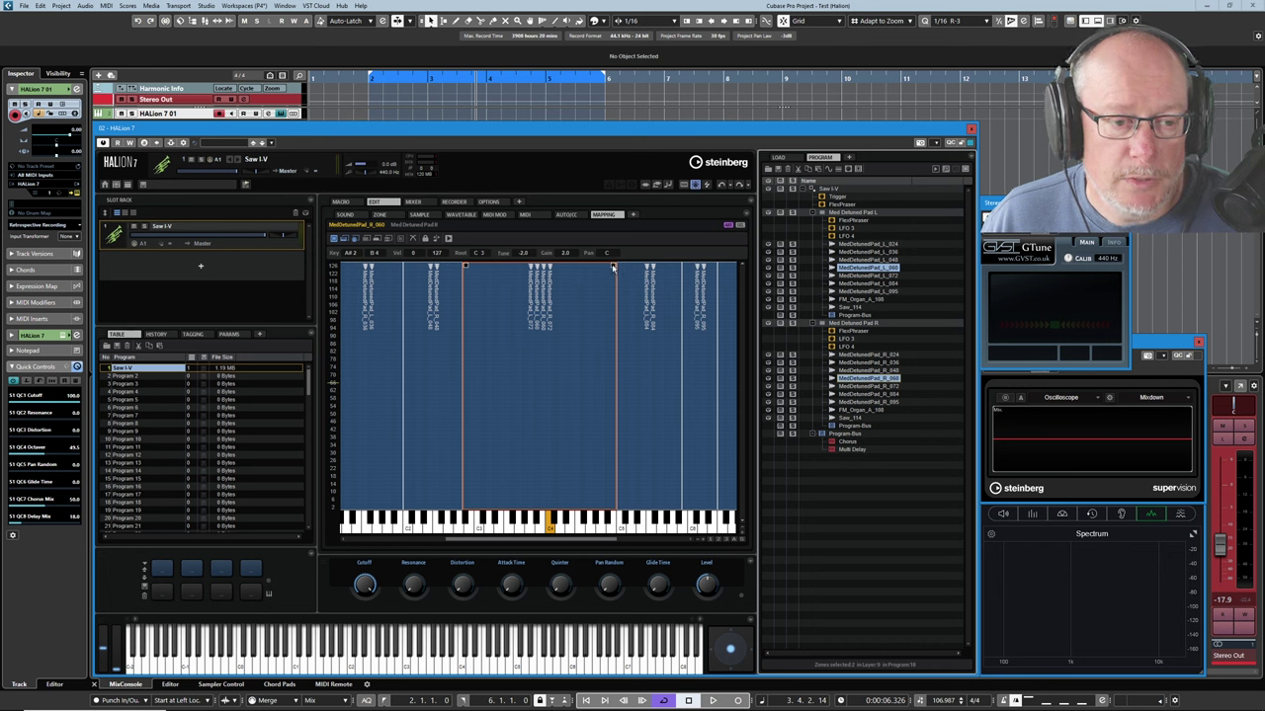
left_click_drag(613, 268, 471, 273)
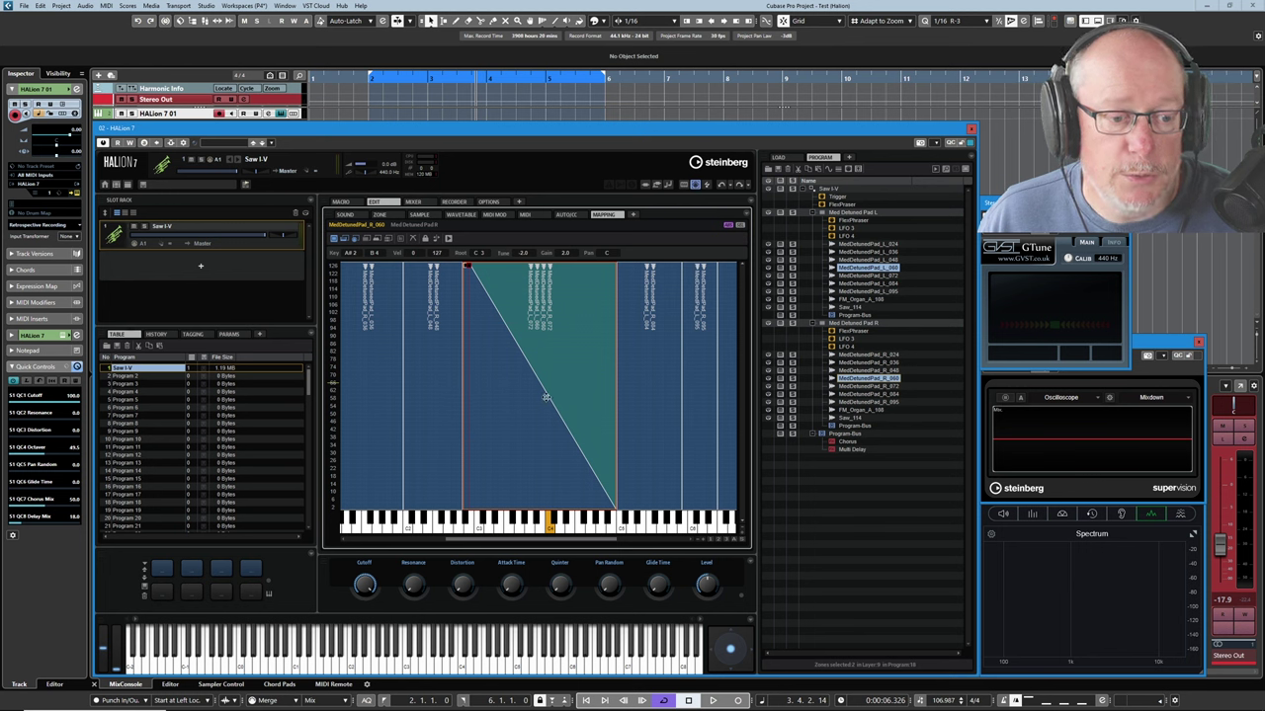
left_click_drag(545, 392, 550, 353)
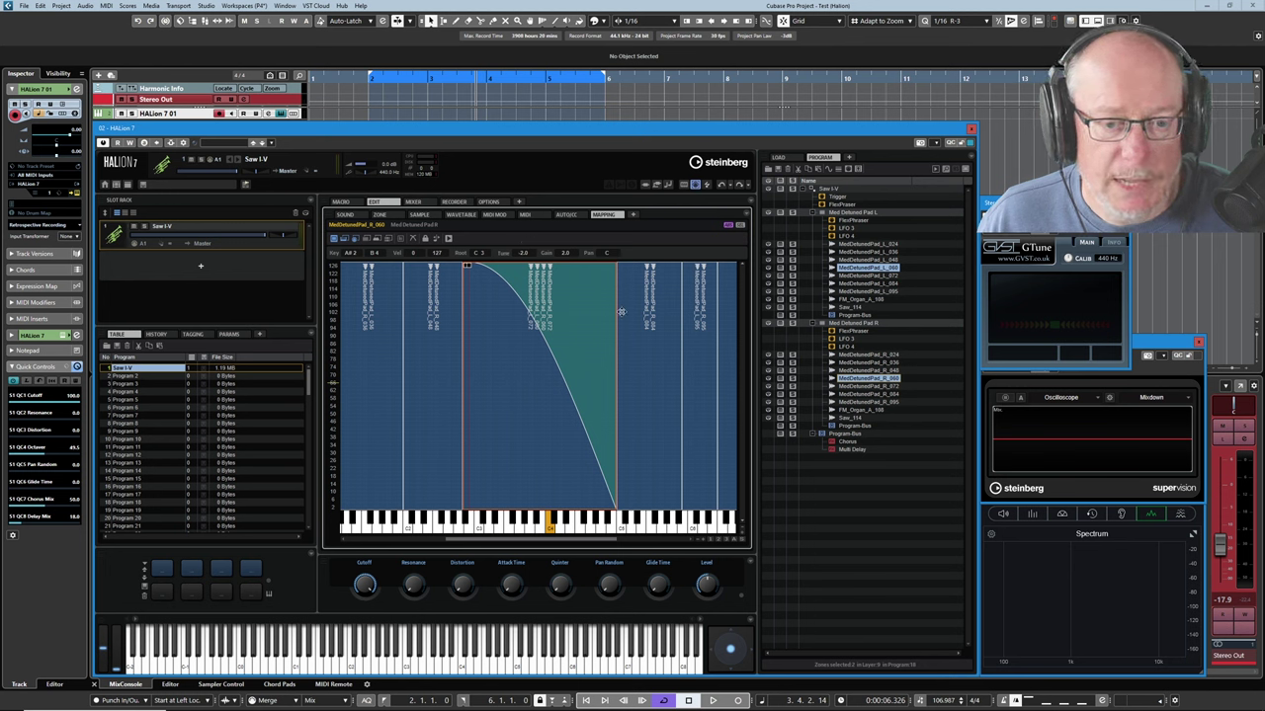
Give the L and R _072 zones a curved fade-in crossing the _060 fade-out.
left_click(867, 276)
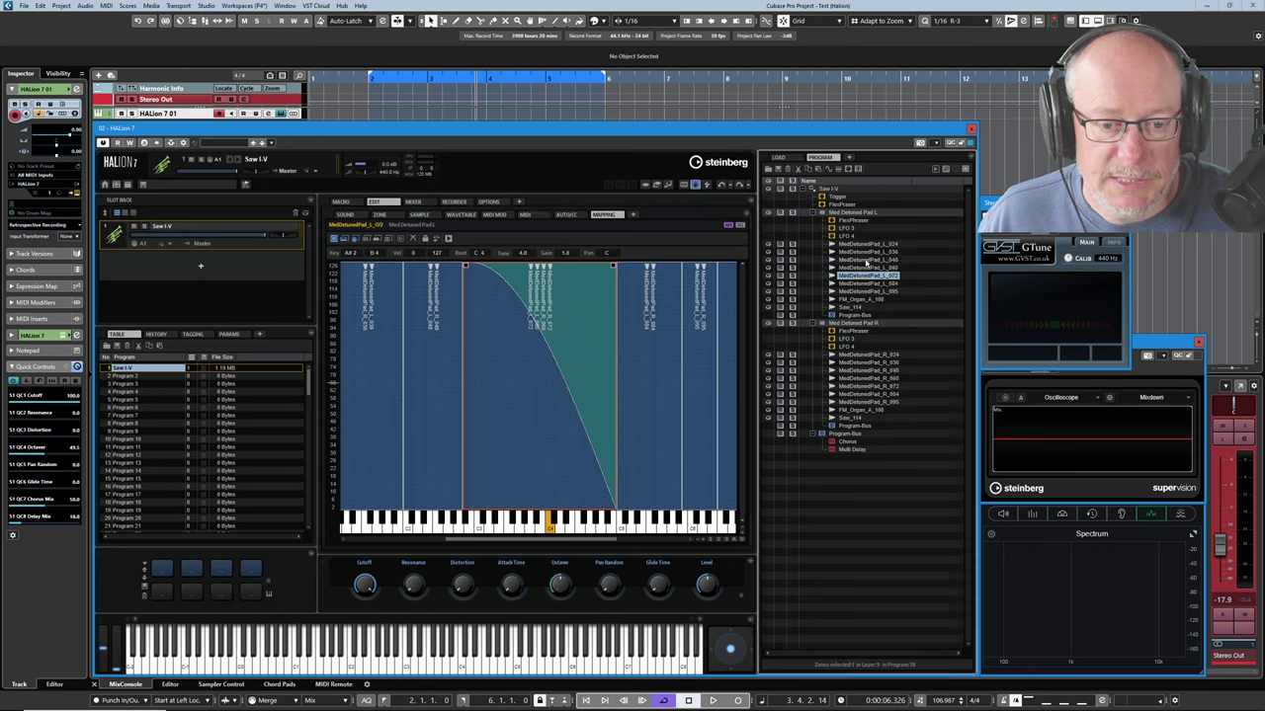
left_click(852, 386, "ctrl")
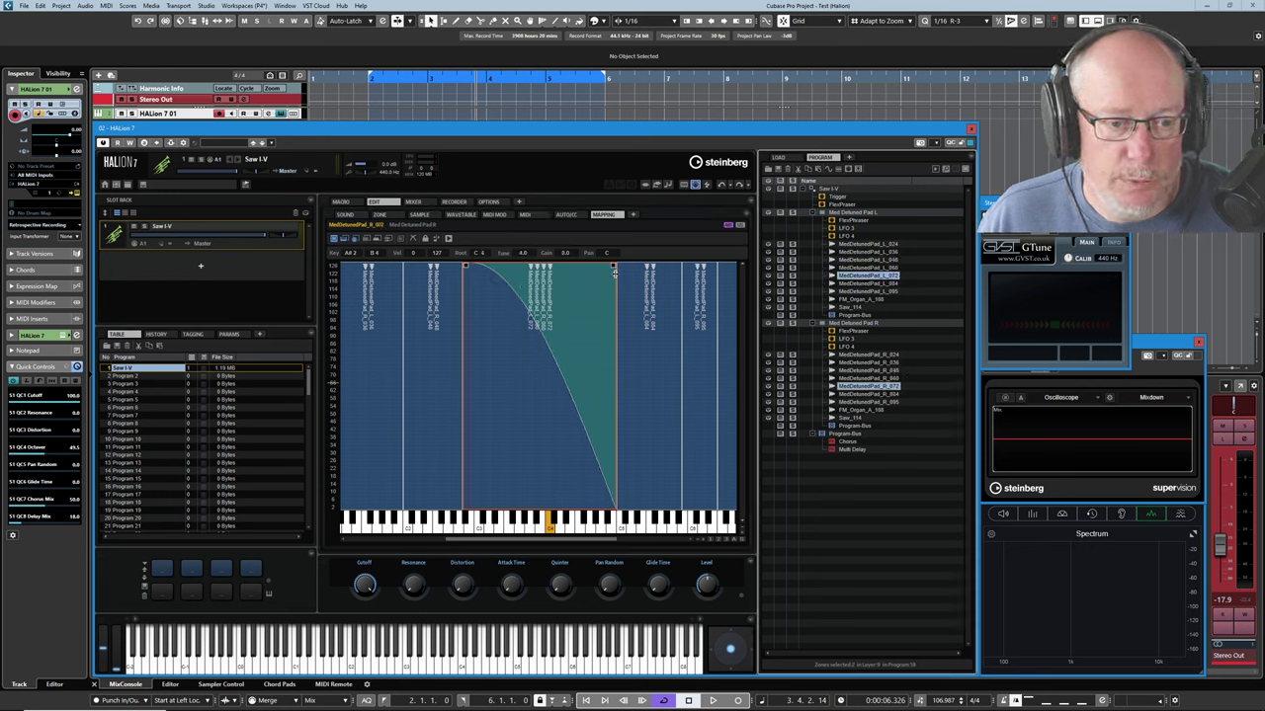
left_click(469, 268)
left_click_drag(468, 269, 647, 261)
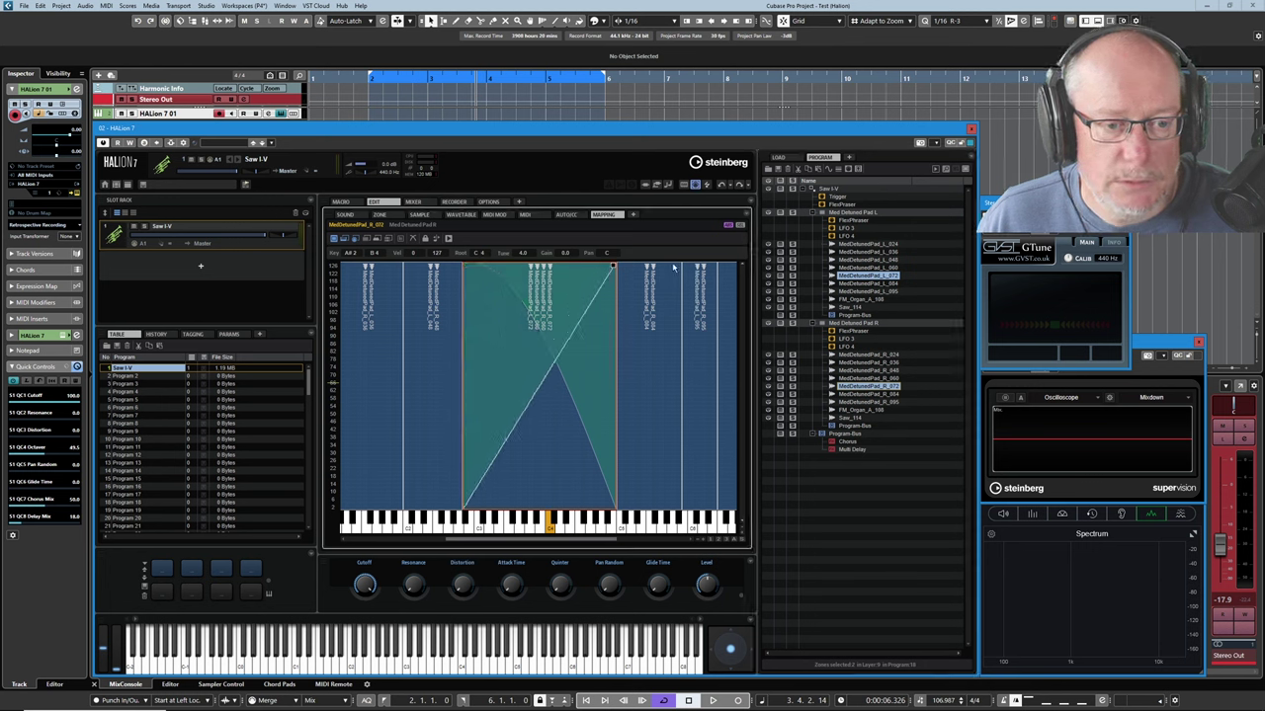
left_click_drag(545, 375, 506, 253)
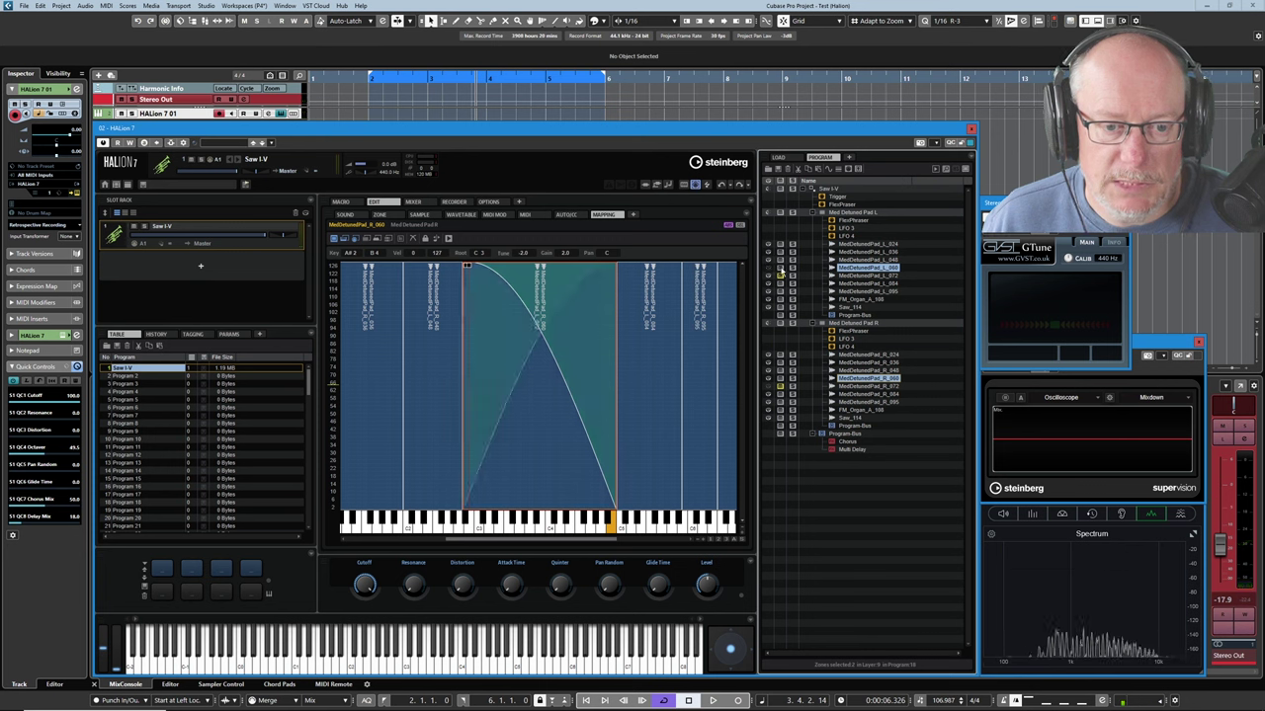
Solo the L_060, R_060 and _072 pad zones in turn to hear the crossfade.
left_click(780, 269)
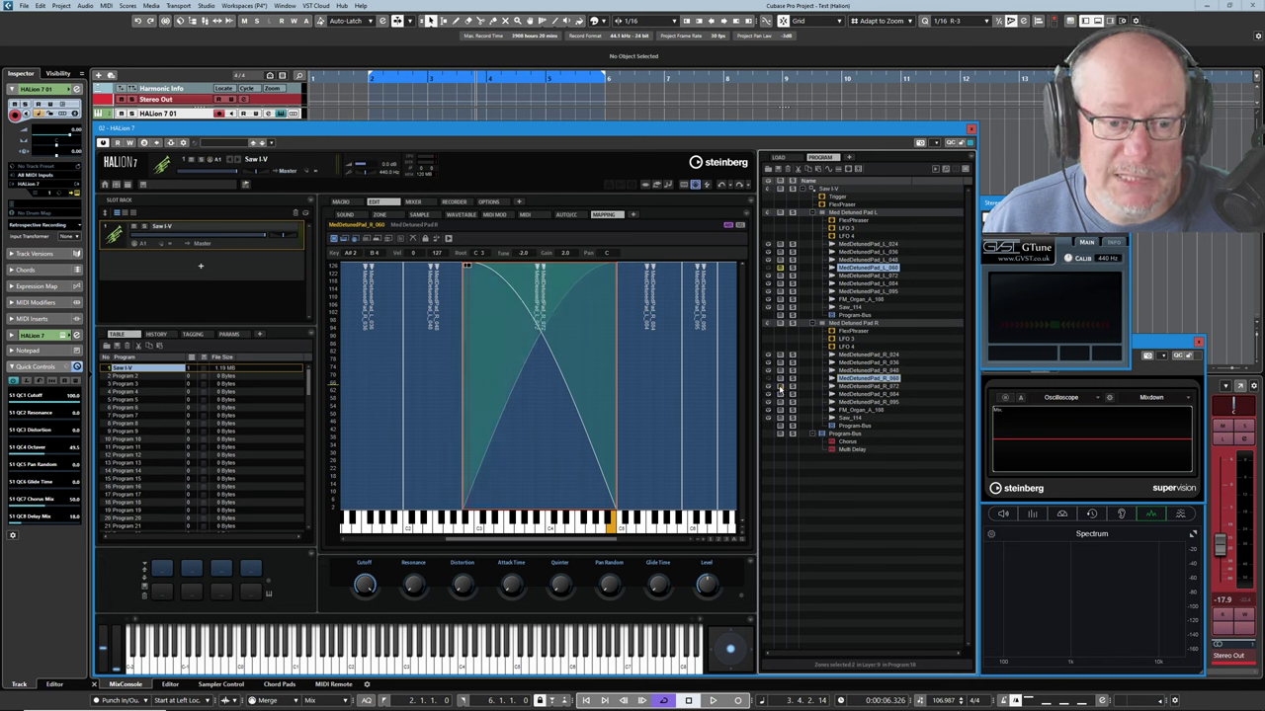
left_click(780, 379)
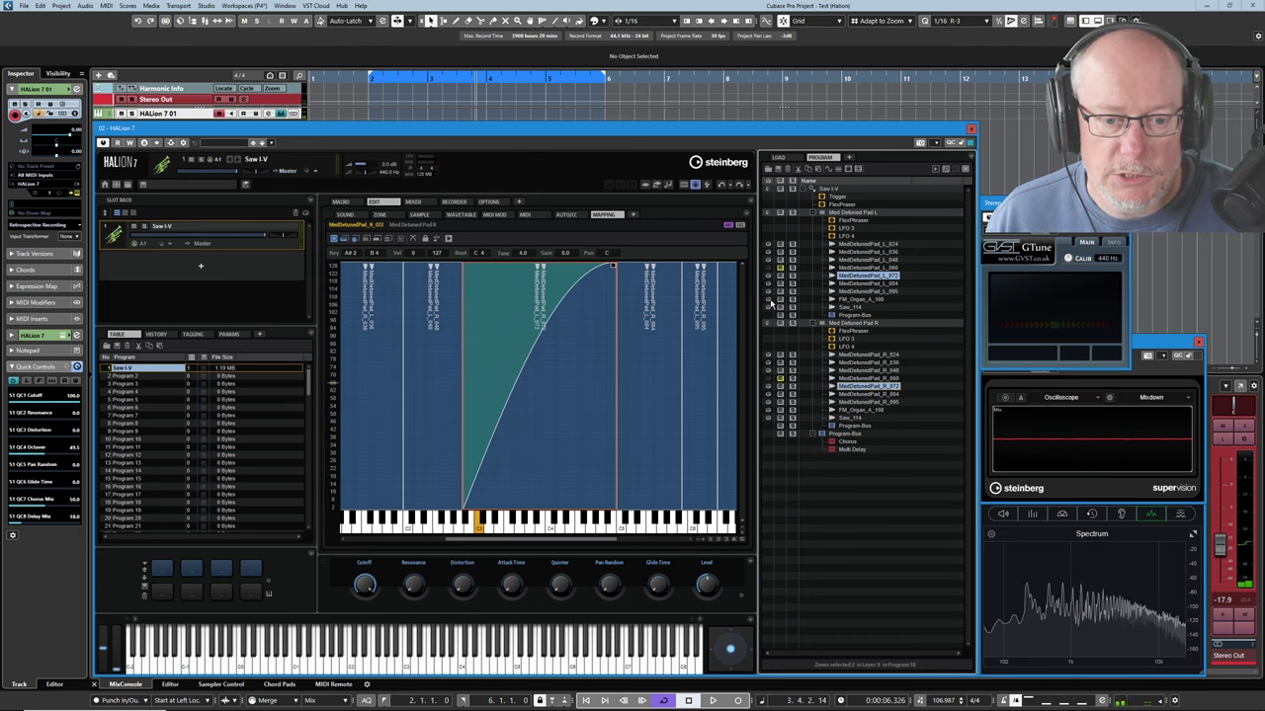
left_click(767, 376)
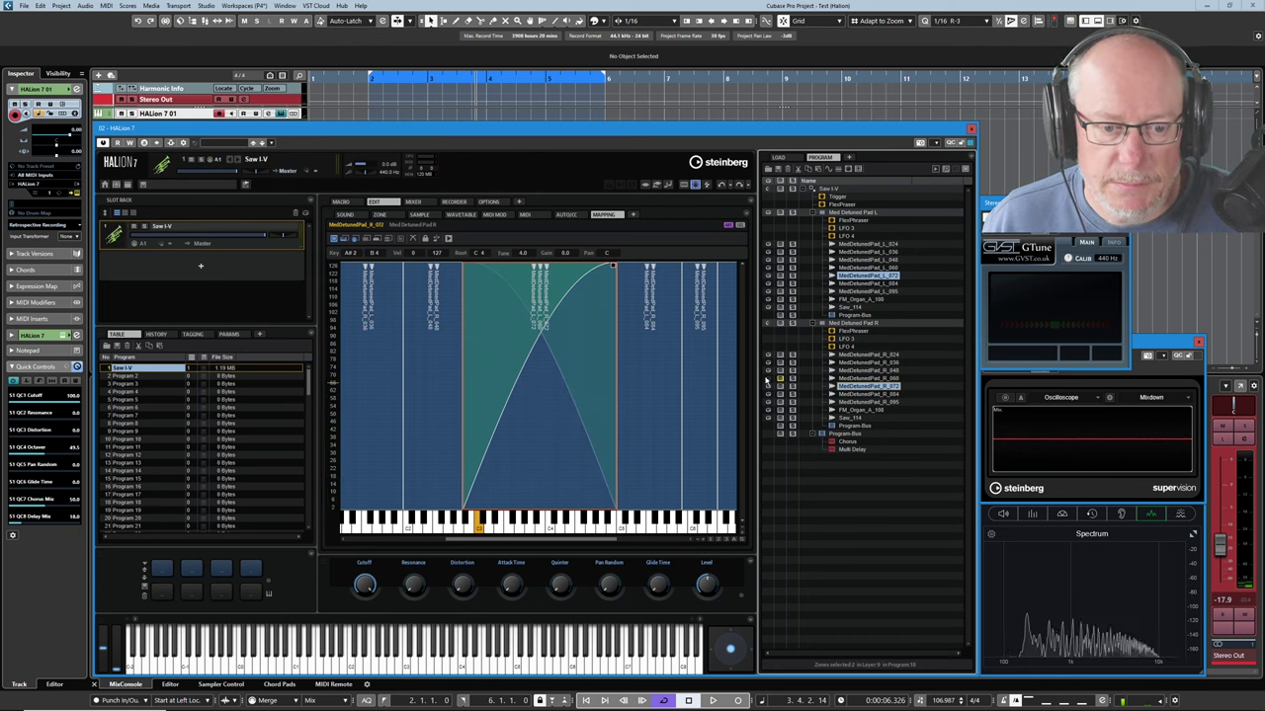
left_click(768, 378)
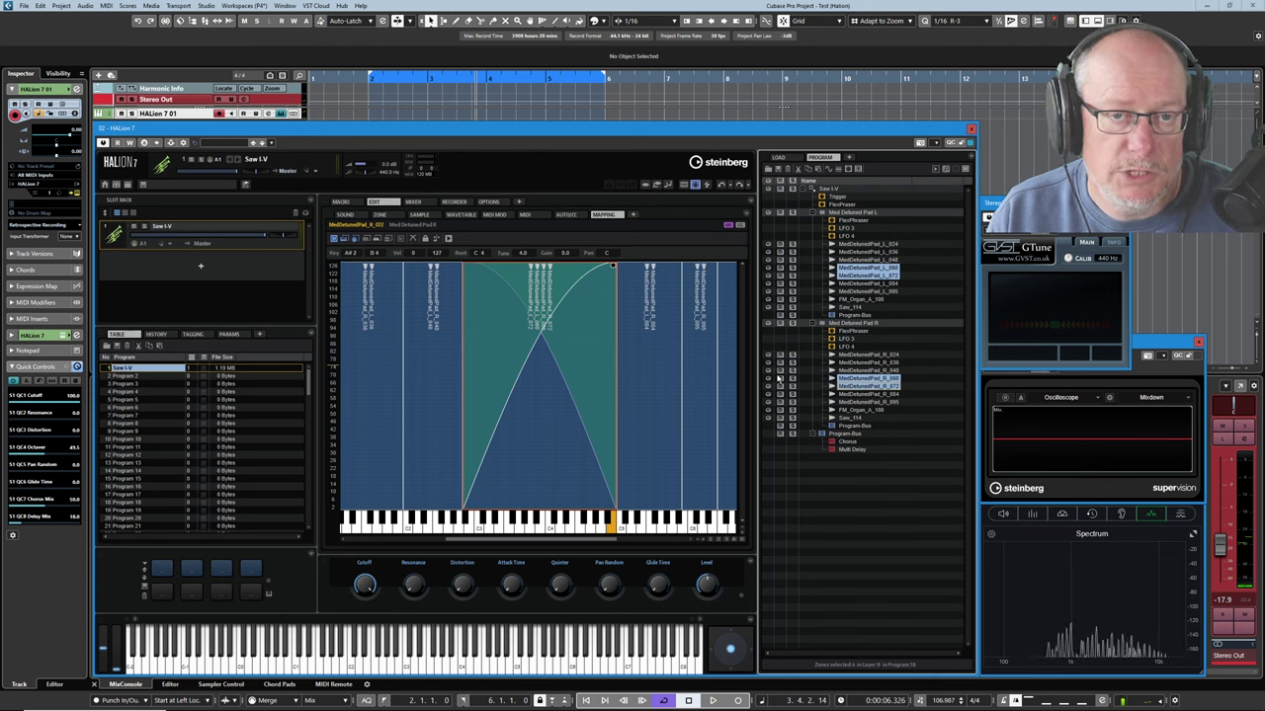
Search the MediaBay for 'pianobar' and load the Pianobar program.
left_click(779, 158)
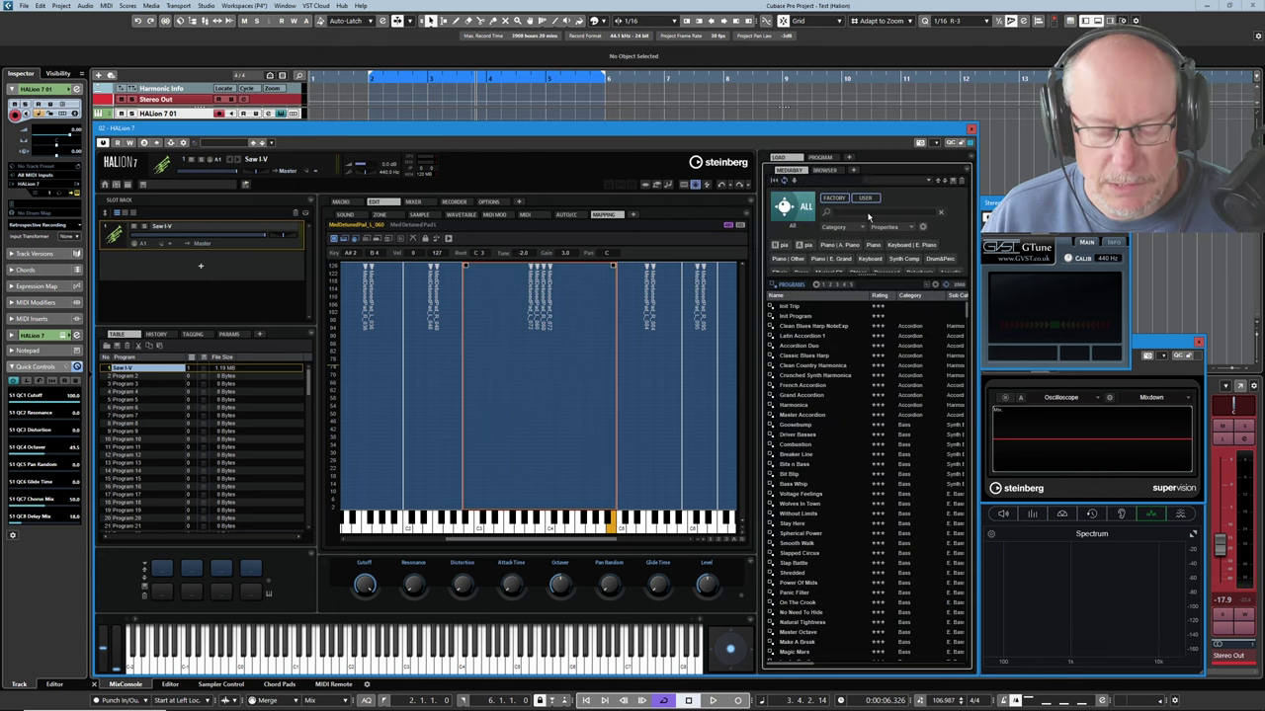
left_click(869, 213)
type("pianobar")
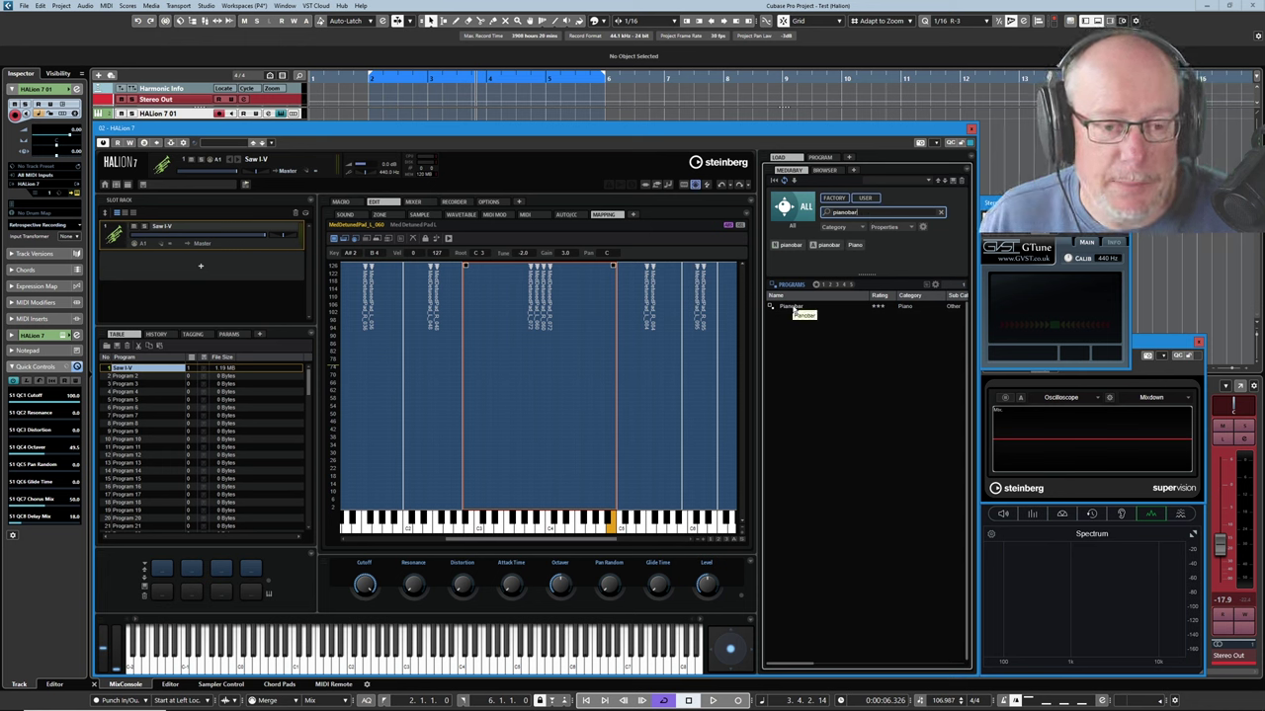
double_click(794, 308)
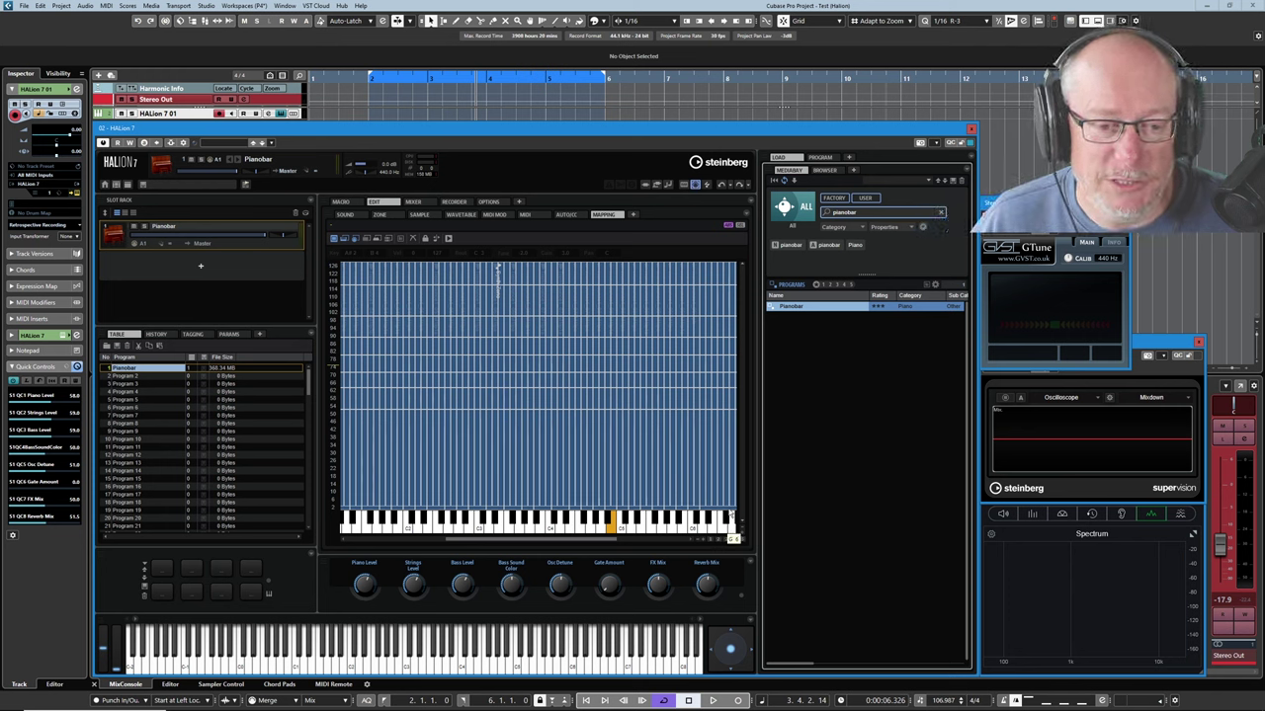
Zoom the mapping out and expand the Pianobar program's layer structure in the tree.
left_click(732, 540)
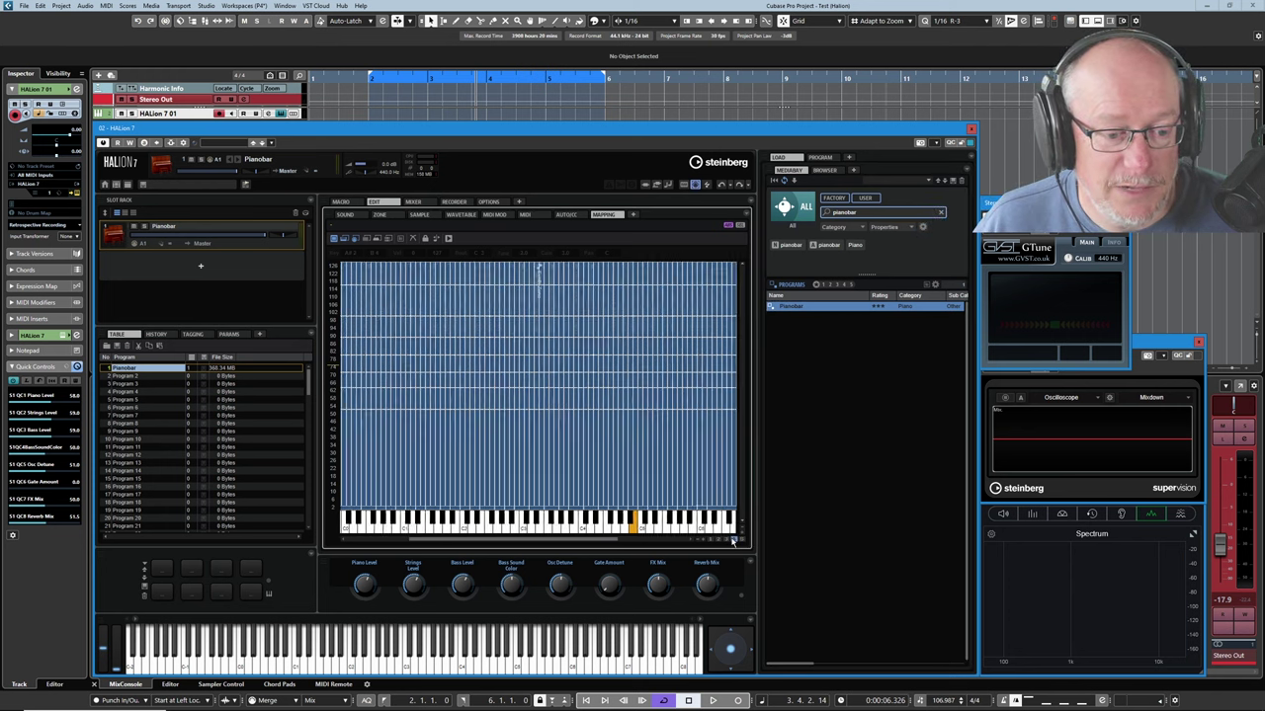
left_click(733, 540)
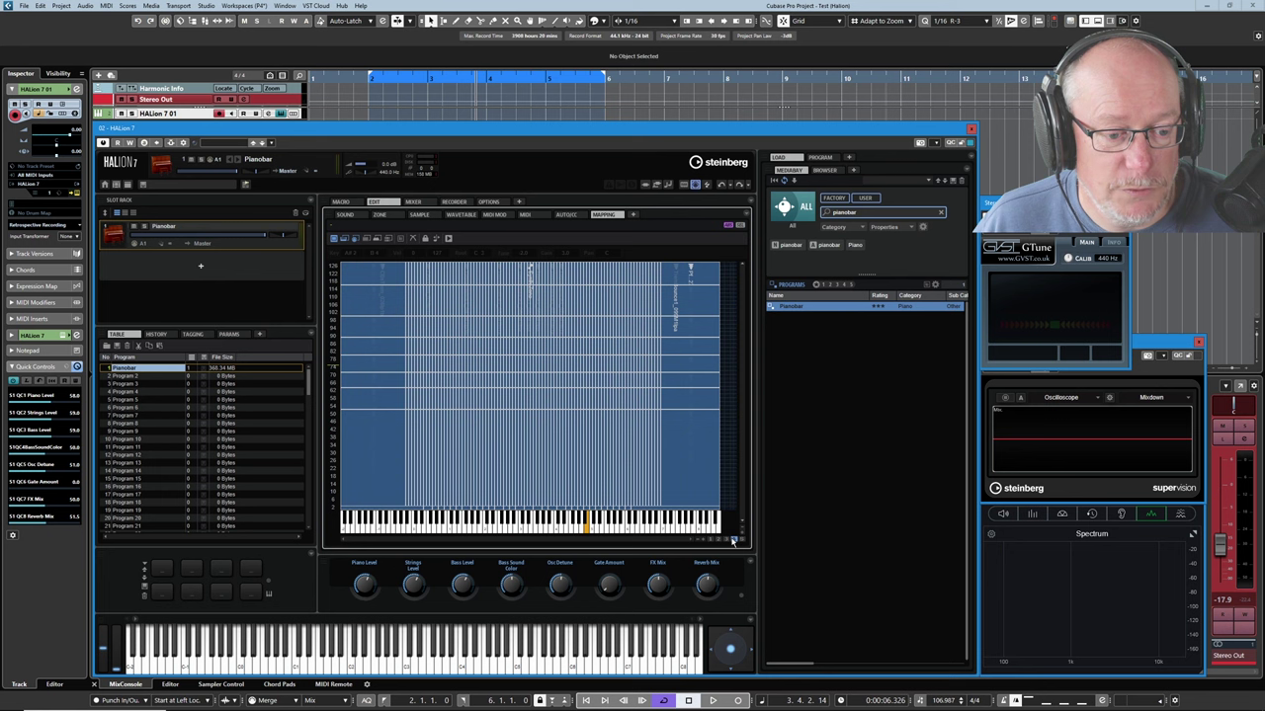
double_click(792, 309)
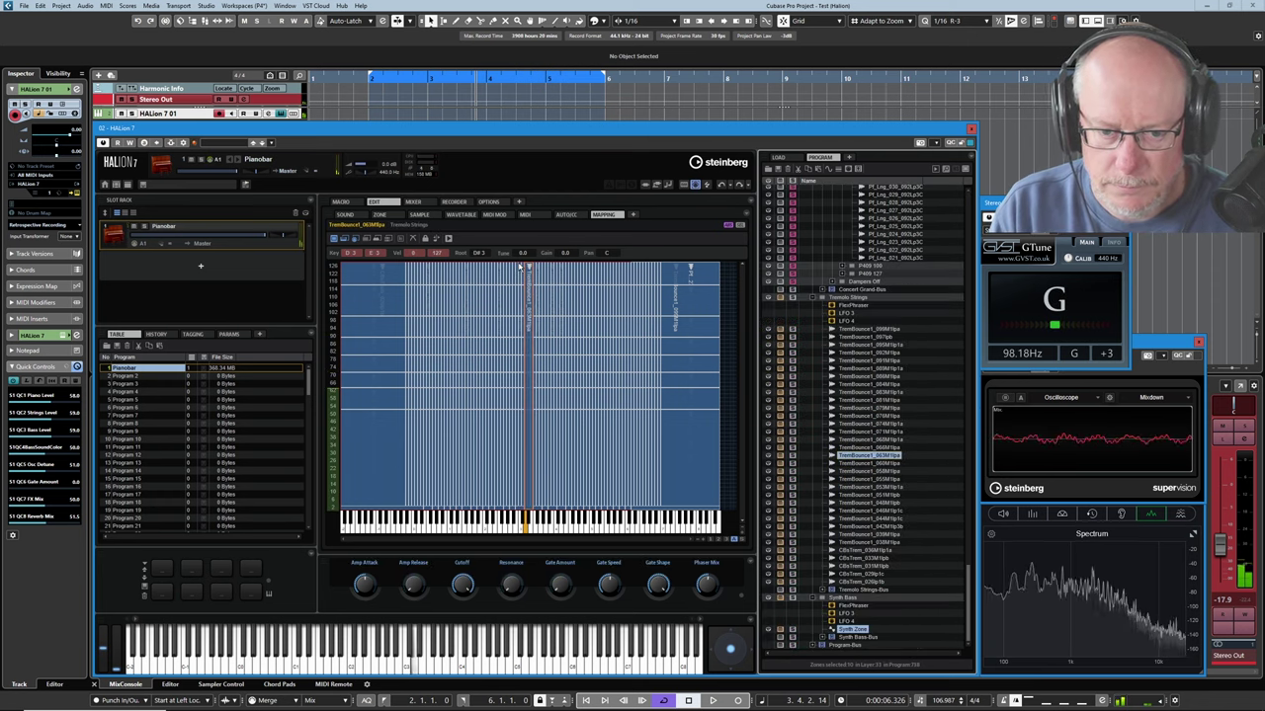
key("Up")
key("Up")
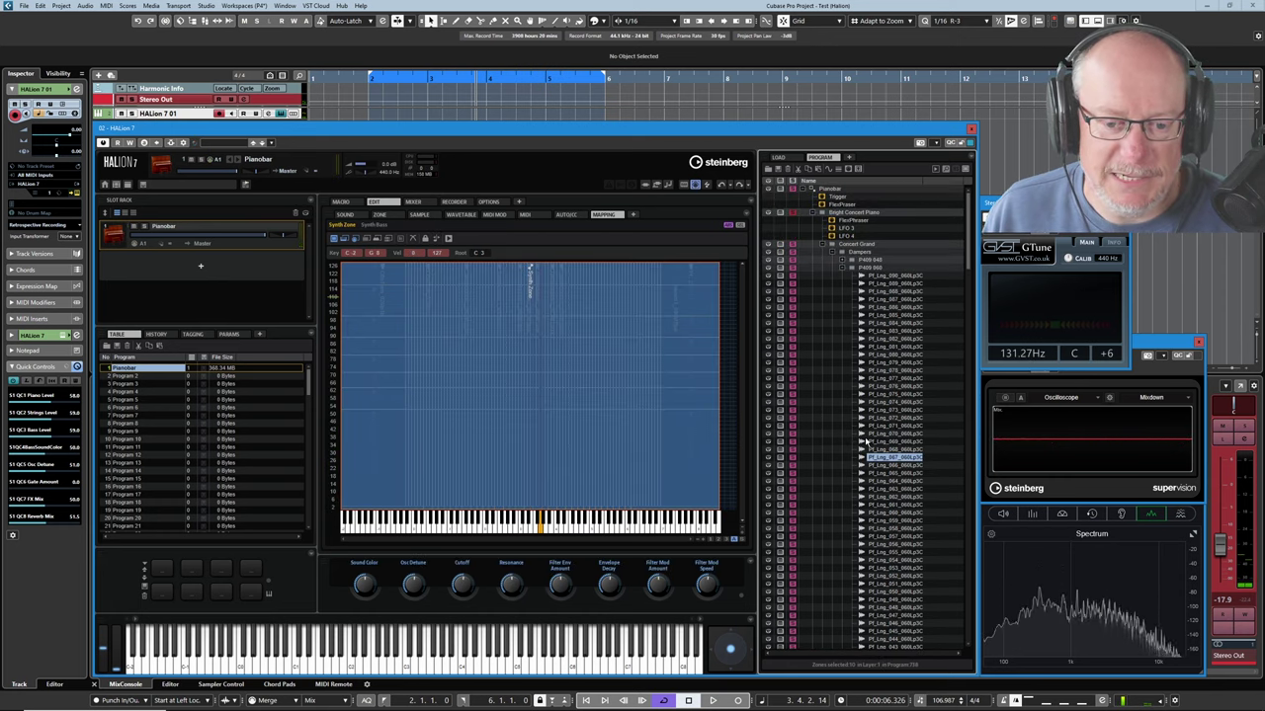
Collapse Bright Concert Piano, view Tremolo Strings, then pick the full-keyboard Synth Bass zone.
left_click(816, 213)
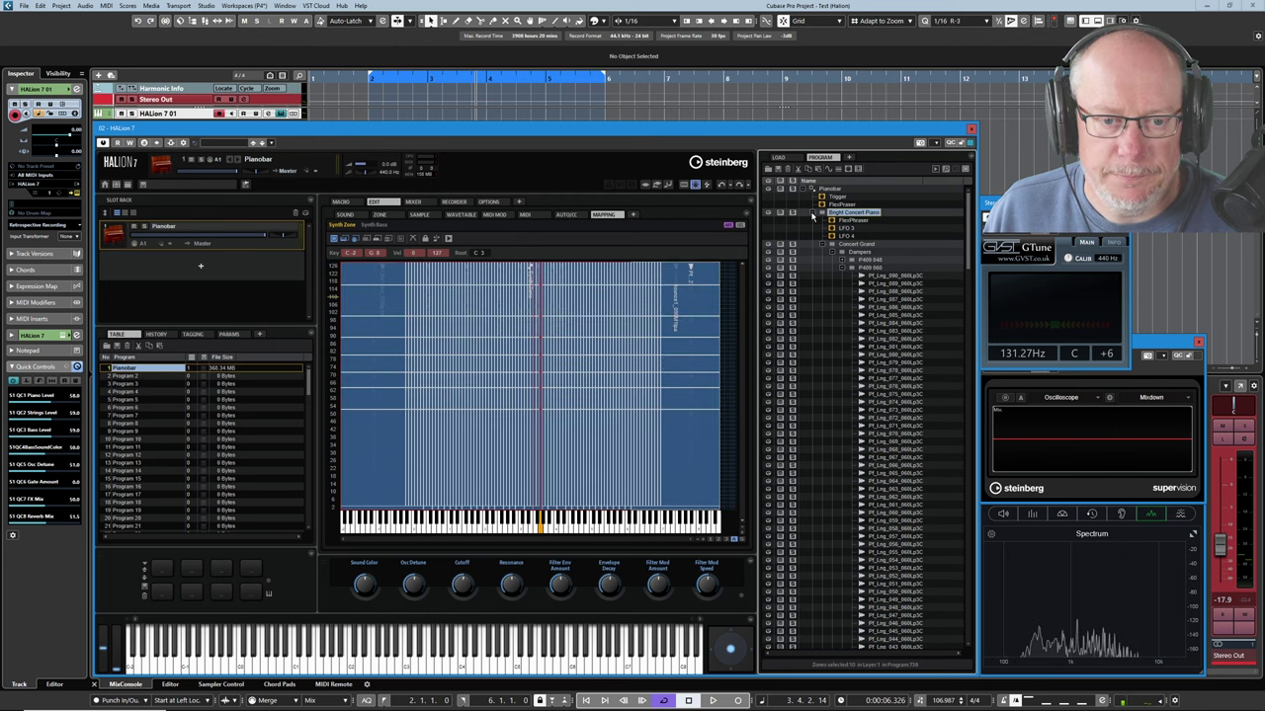
left_click(833, 220)
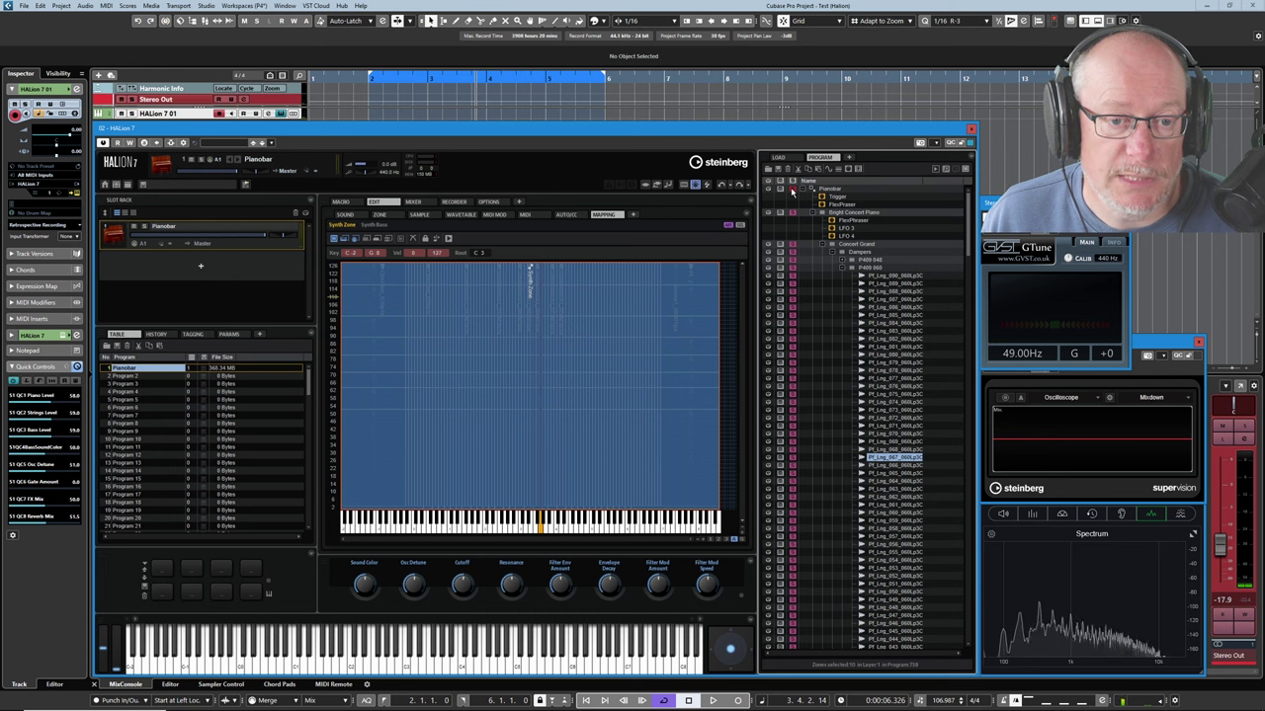
left_click(820, 187)
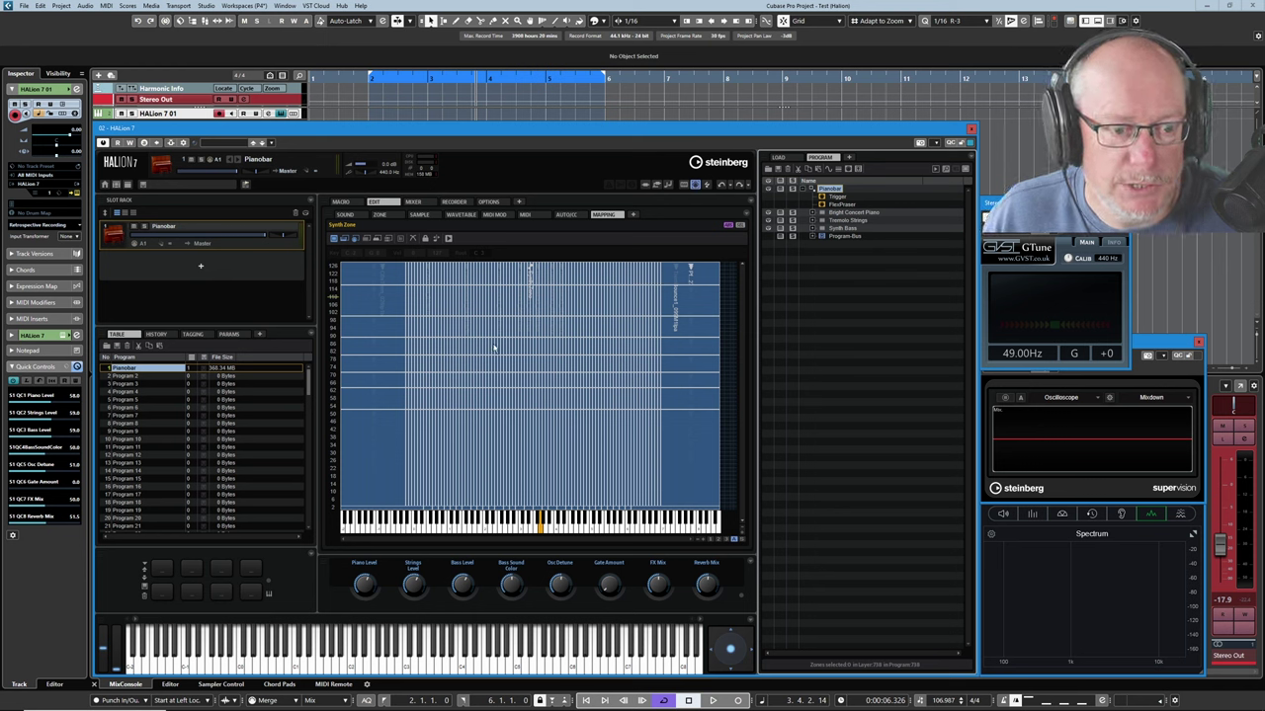
left_click(548, 381)
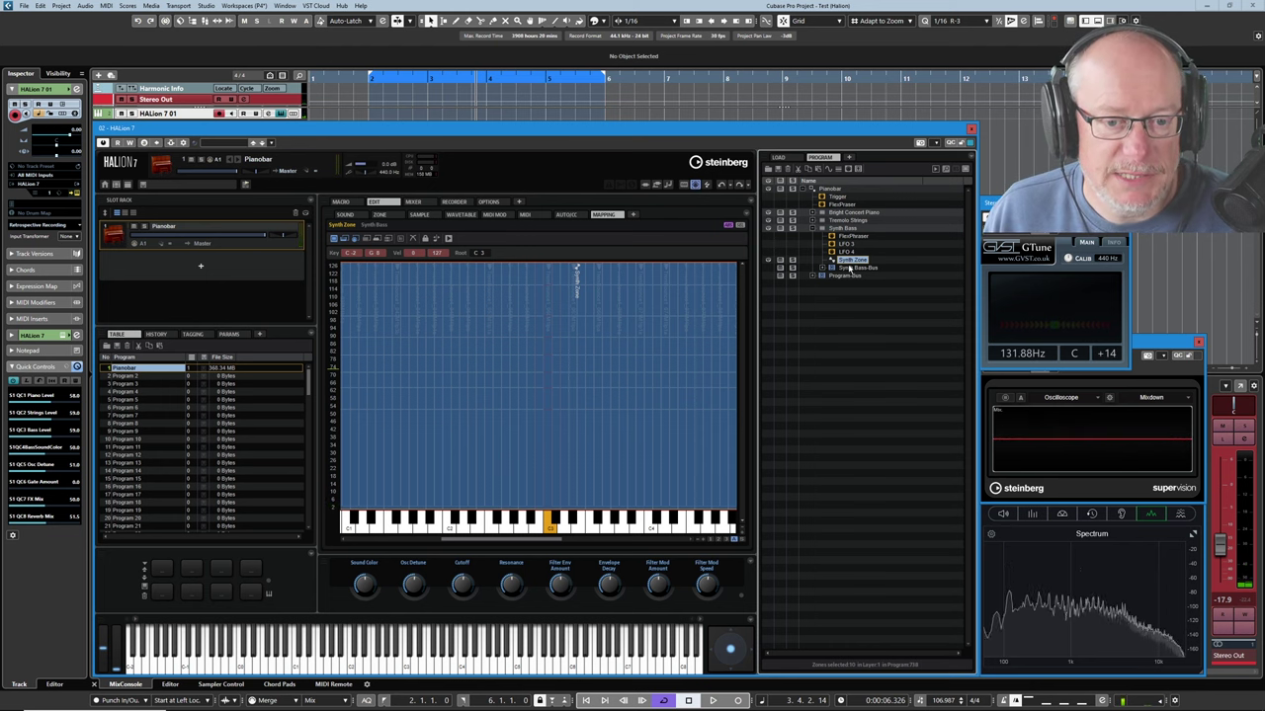
left_click(732, 544)
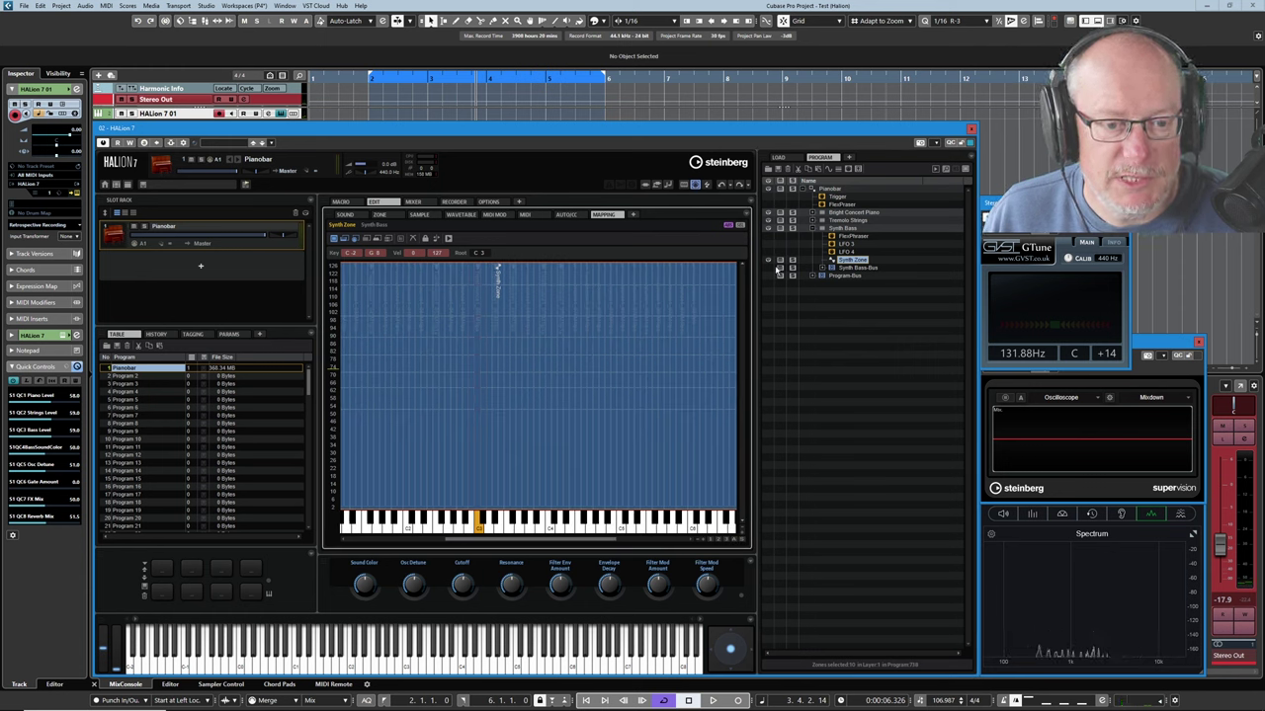
Select the Bright Concert Piano layer and zoom the mapping in around C3.
left_click(767, 261)
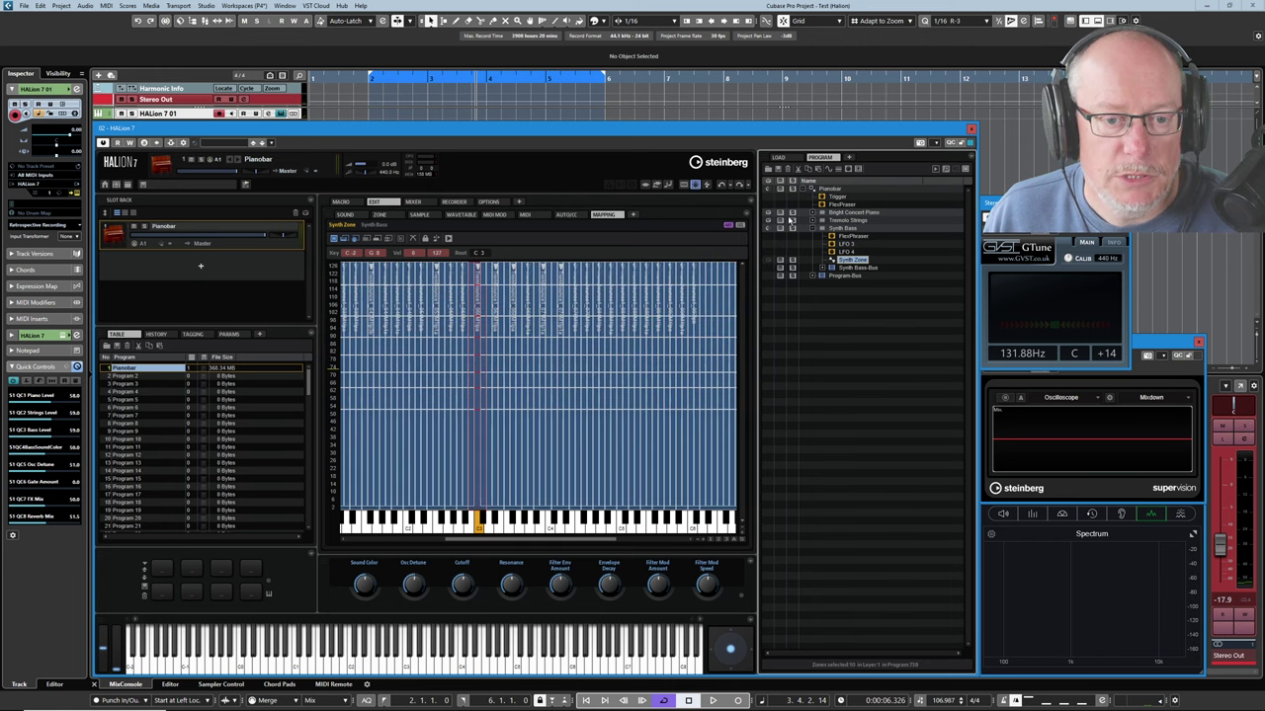
left_click(790, 211)
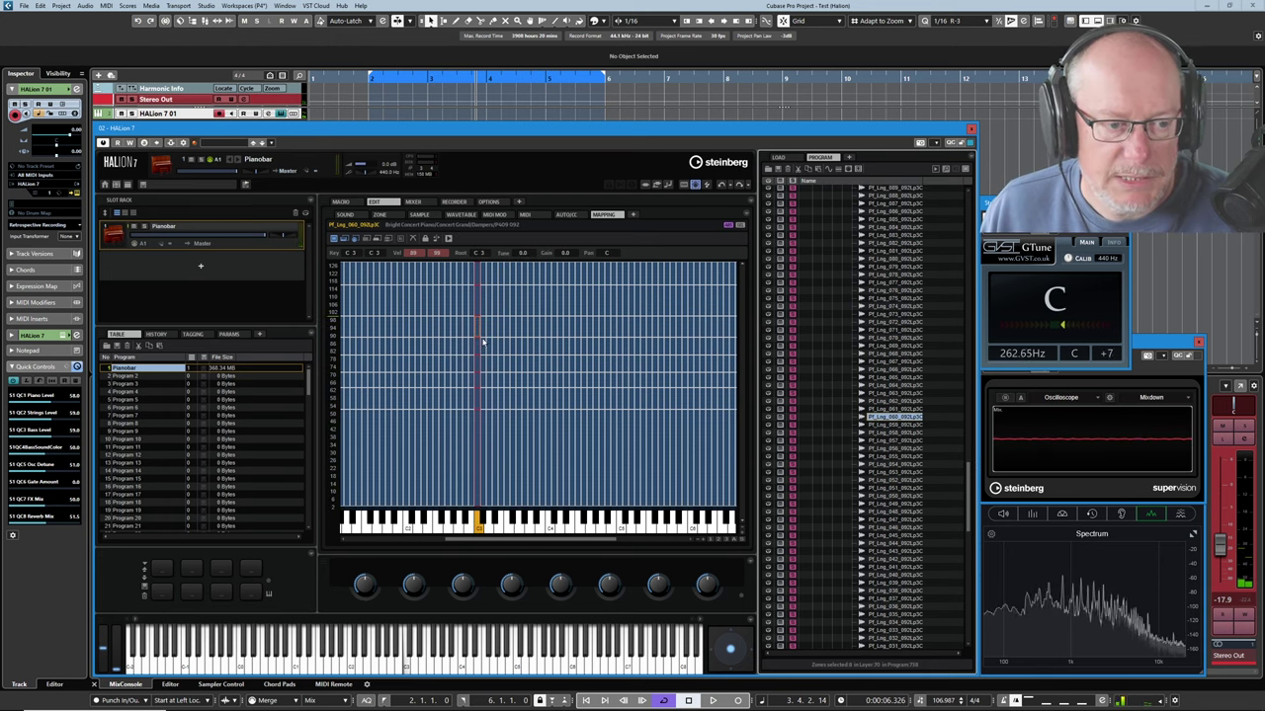
scroll(469, 381, "up", 5)
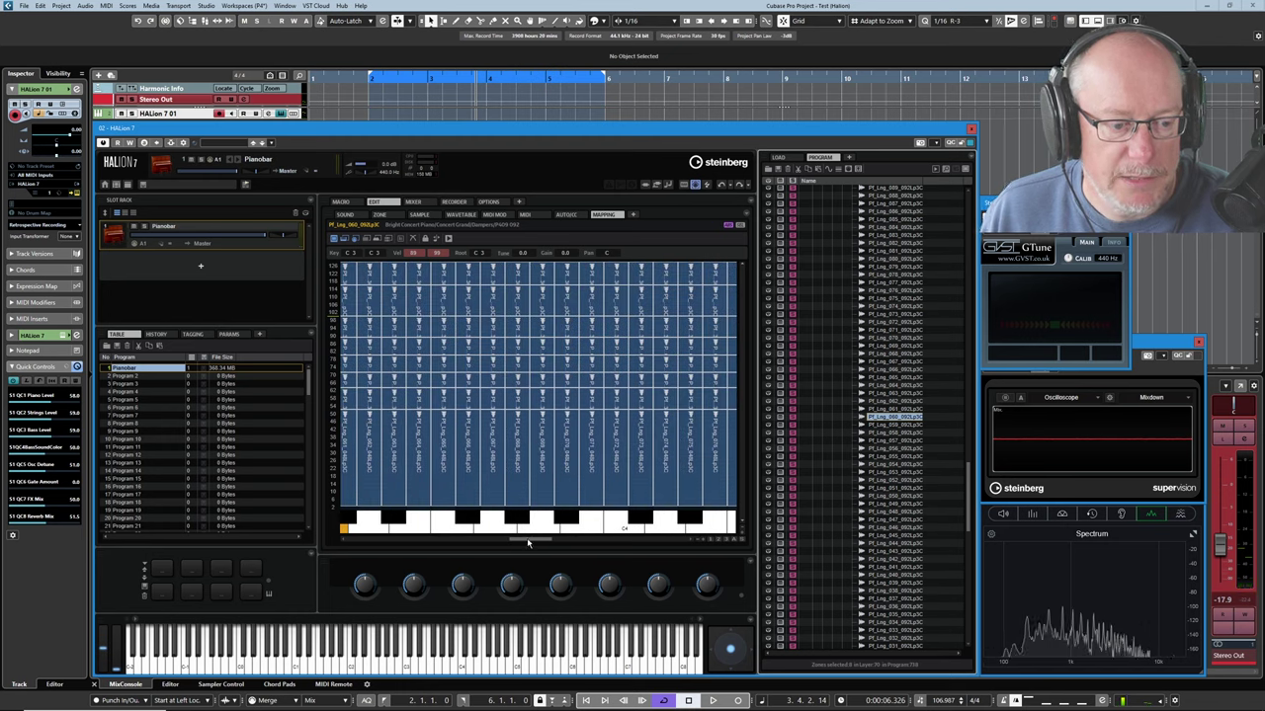
left_click_drag(522, 539, 506, 541)
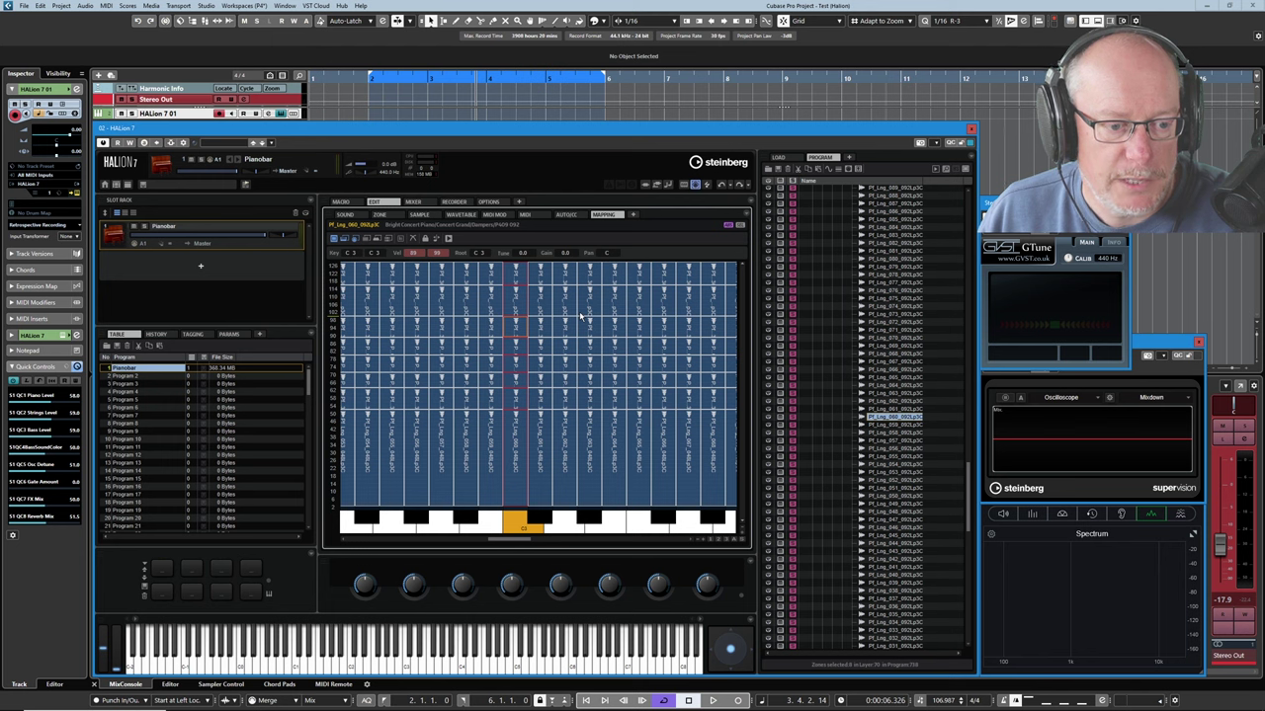
Play the C3 samples at velocities 52, 88, 115 and a softer layer.
left_click(507, 410)
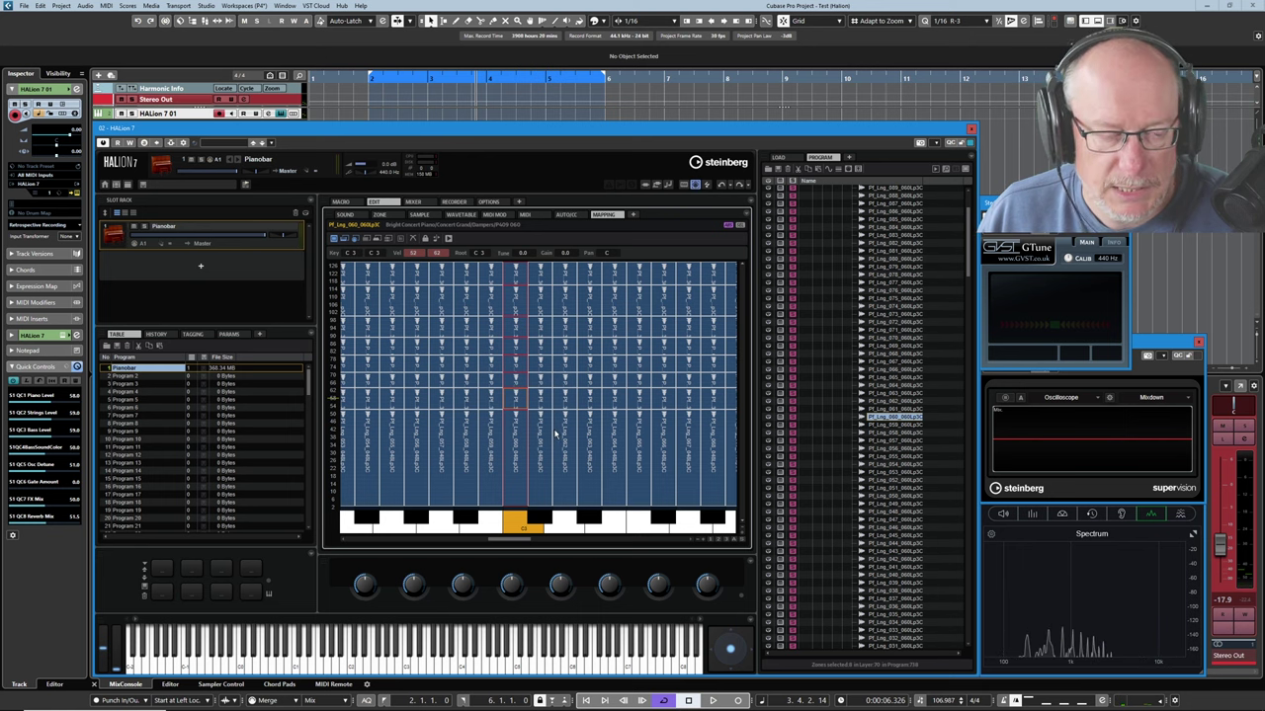
left_click(514, 343)
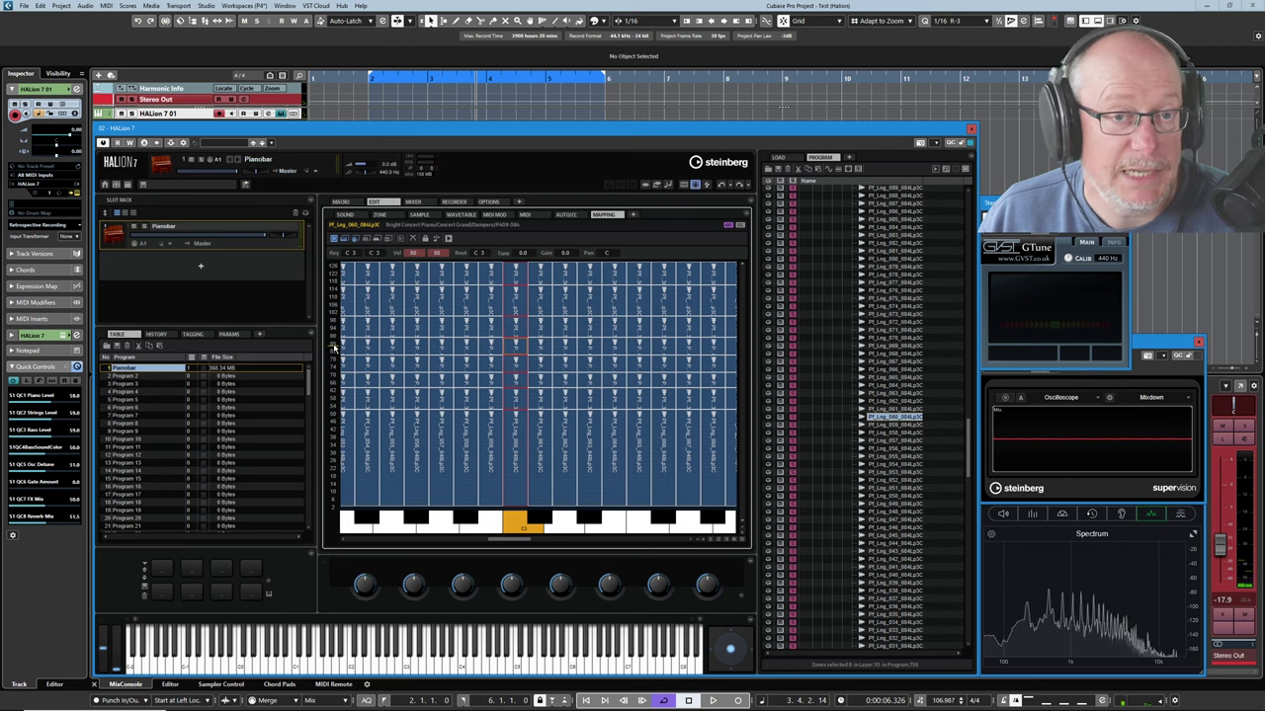
left_click(514, 303)
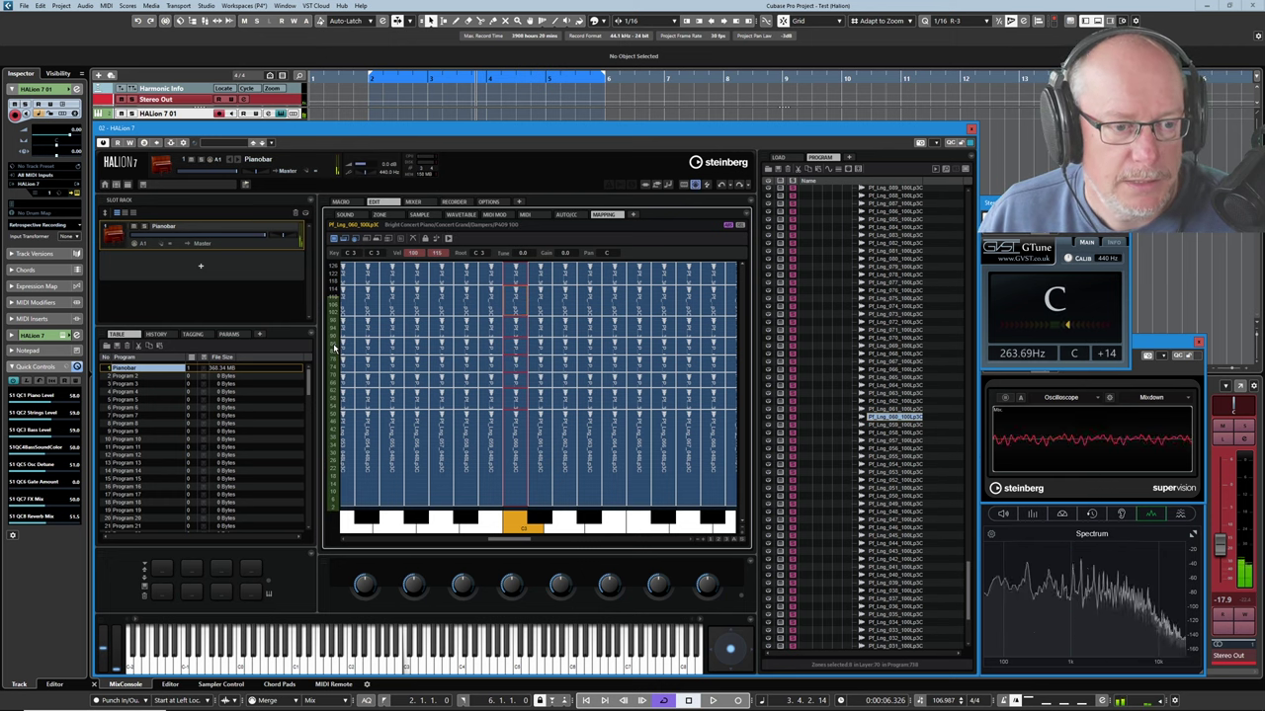
left_click(514, 327)
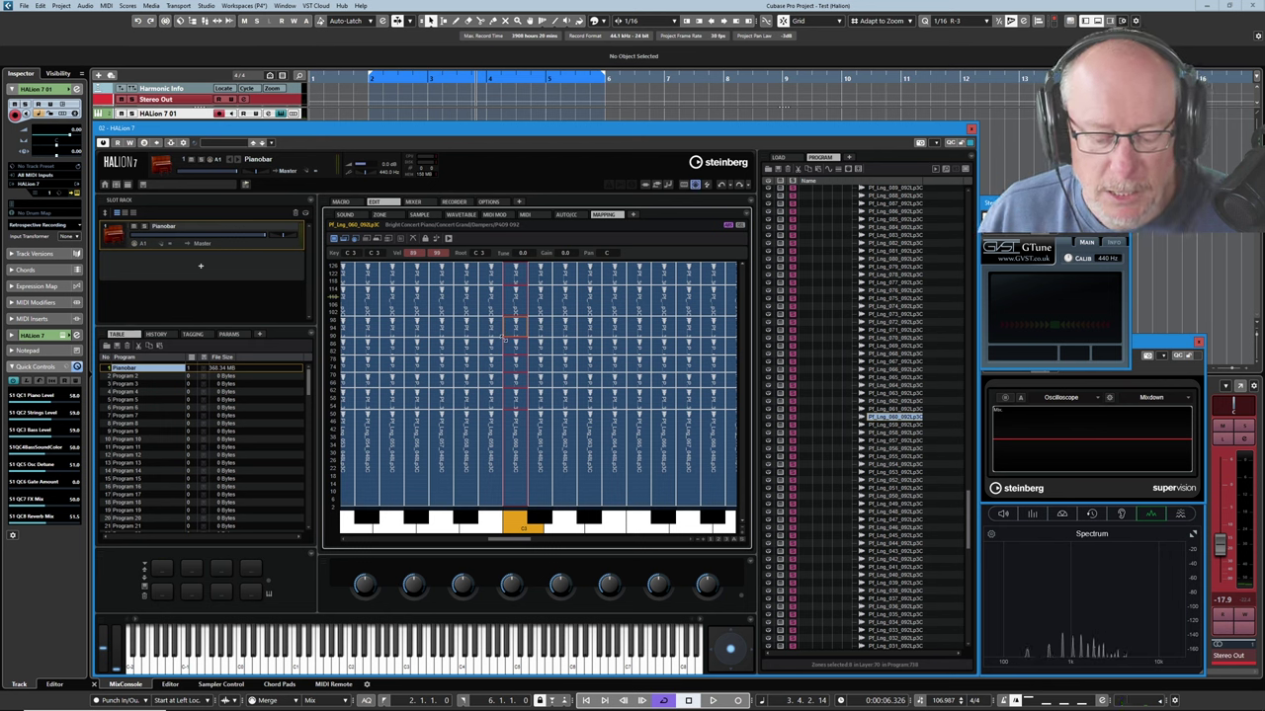
Play the Bright Concert Piano C3 zone again to hear its sample.
left_click(504, 339)
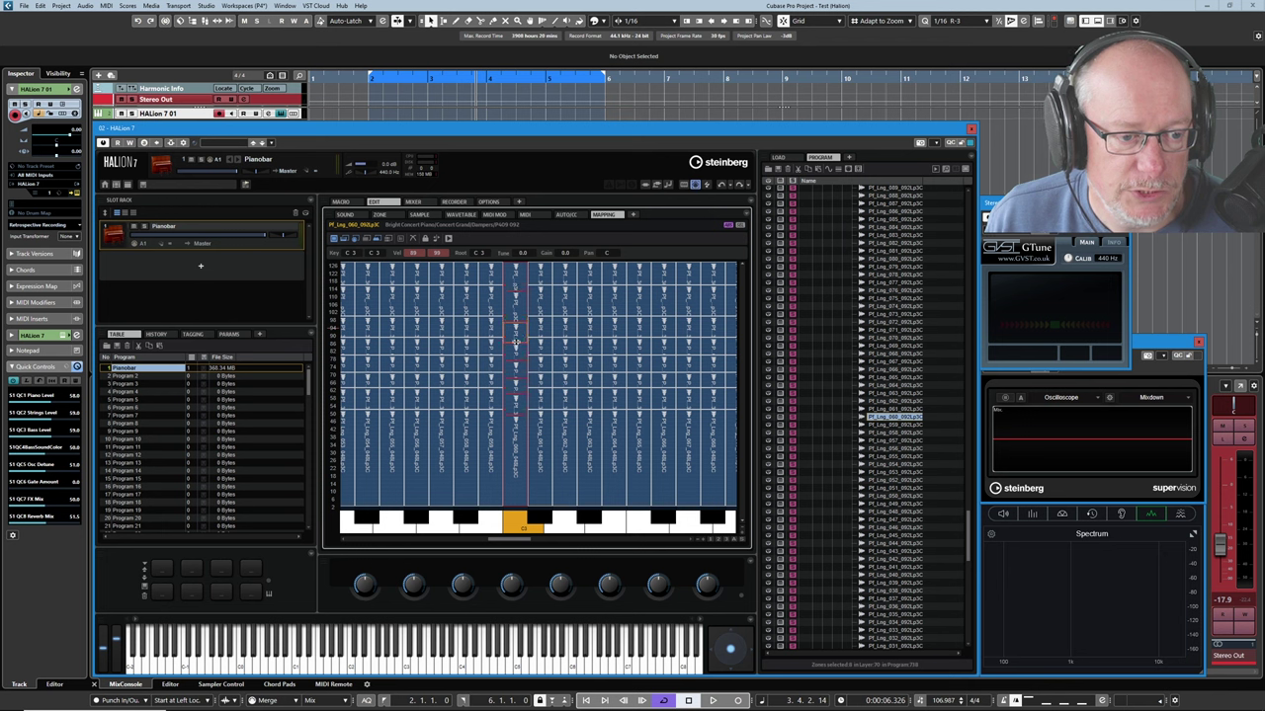
Audition the C#3 zone next to C3, switching back to the C3 zone between them.
left_click(540, 332)
left_click(515, 326)
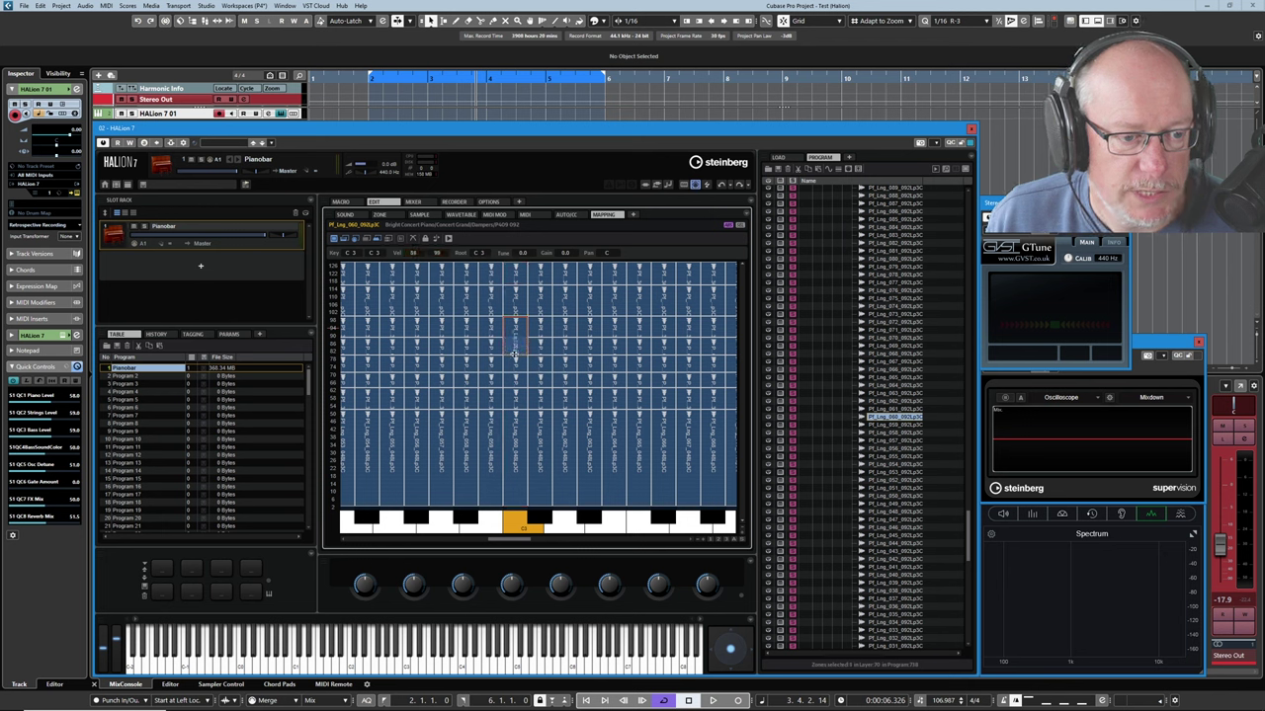
left_click(541, 351)
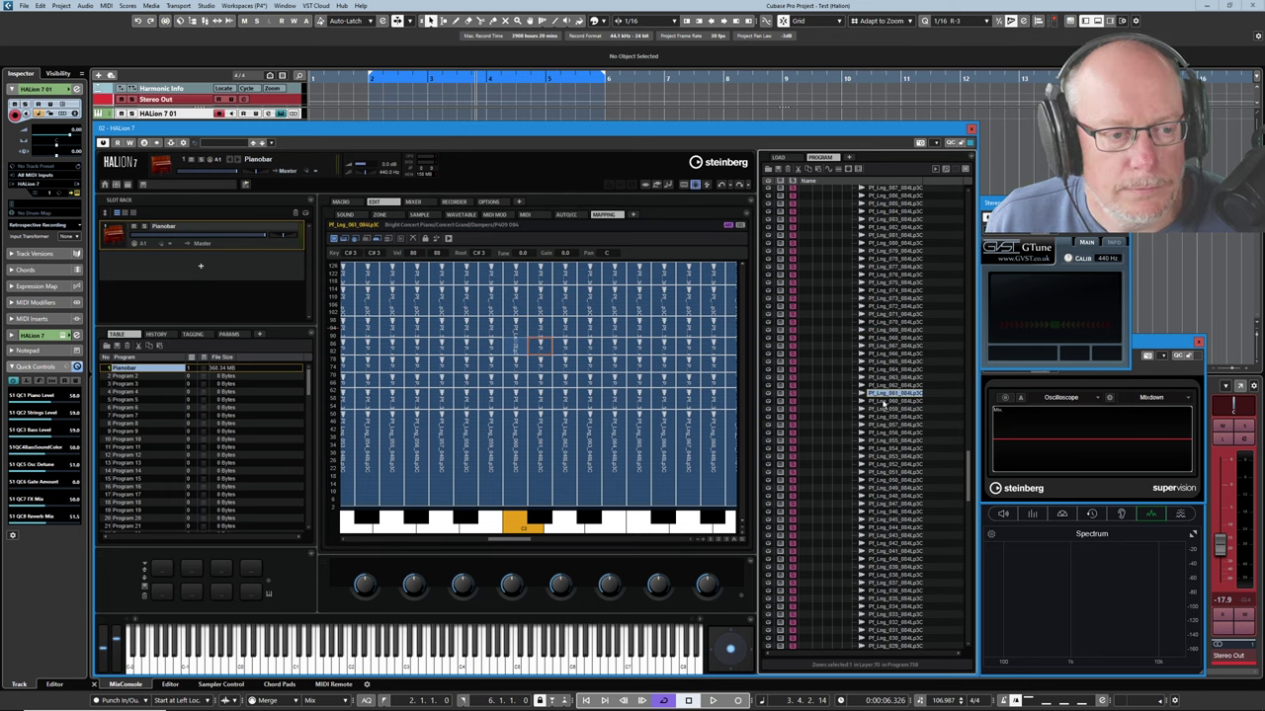
left_click(882, 401)
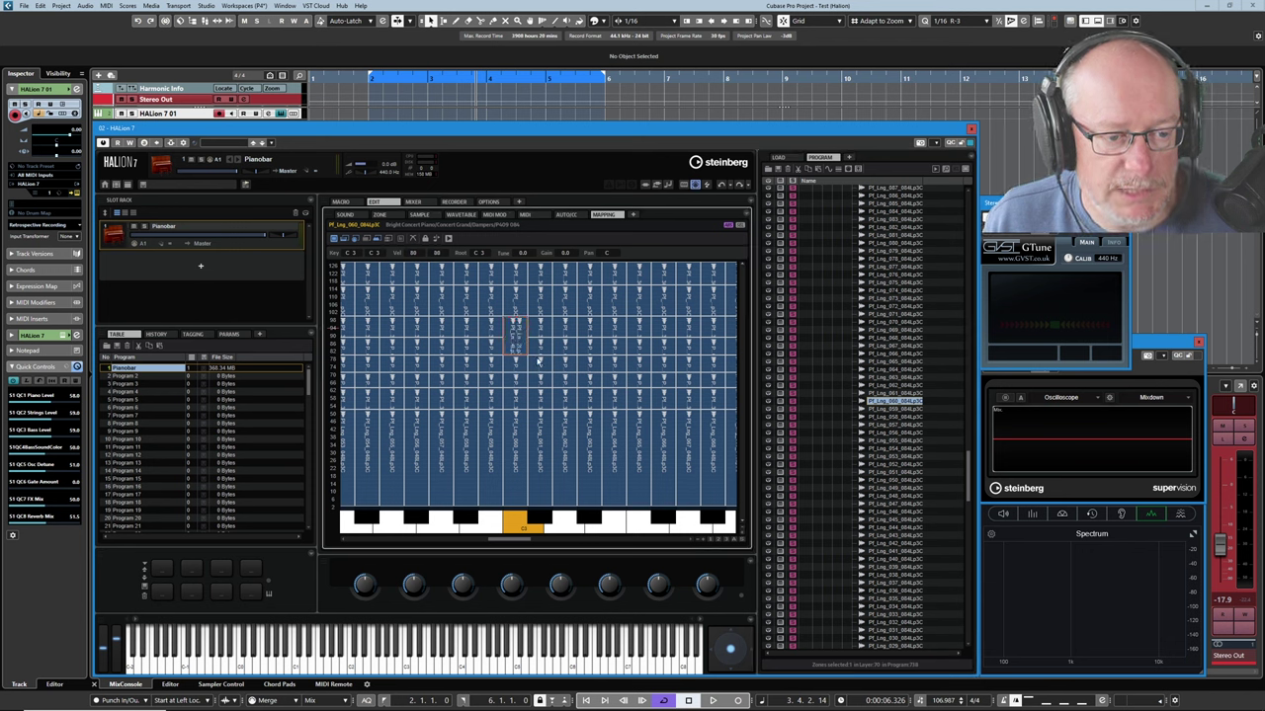
Enable crossfading on the velocity axis for the C3 zone.
right_click(533, 344)
mouse_move(617, 437)
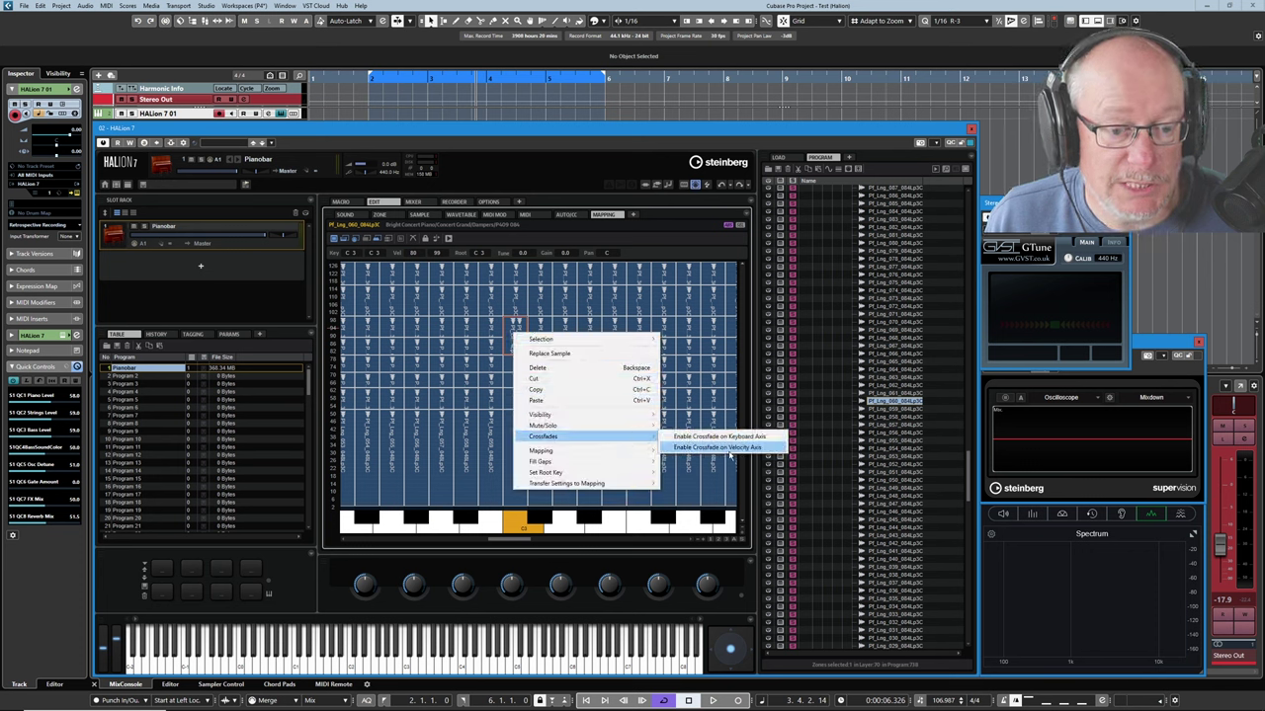
left_click(729, 449)
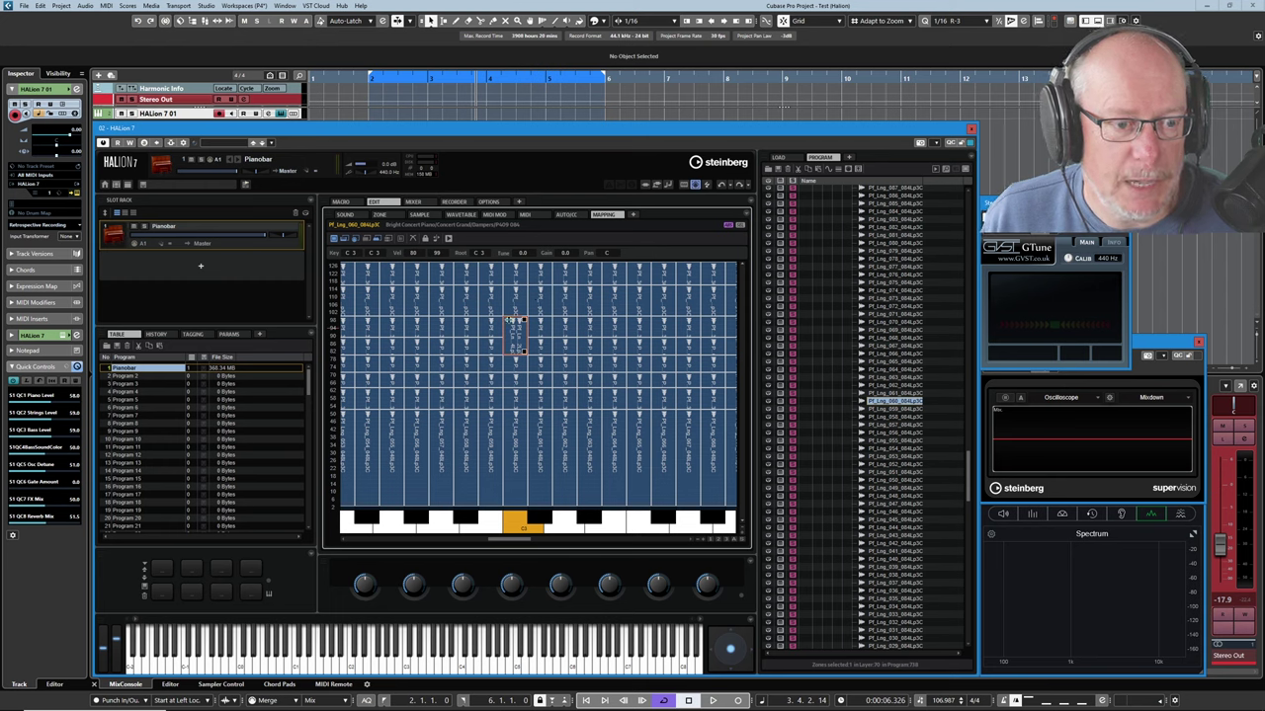
Show the whole keyboard range of zones, then enlarge the middle velocity range vertically.
scroll(563, 374, "down", 3)
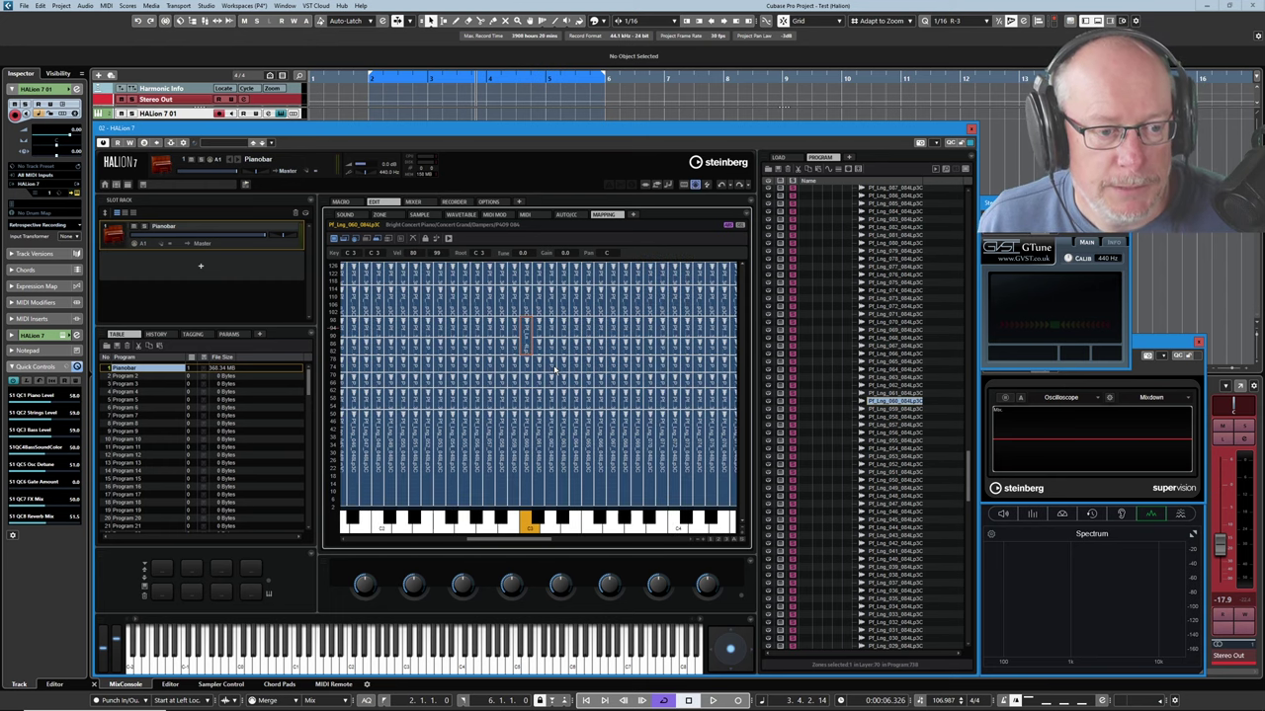
scroll(562, 374, "up", 4)
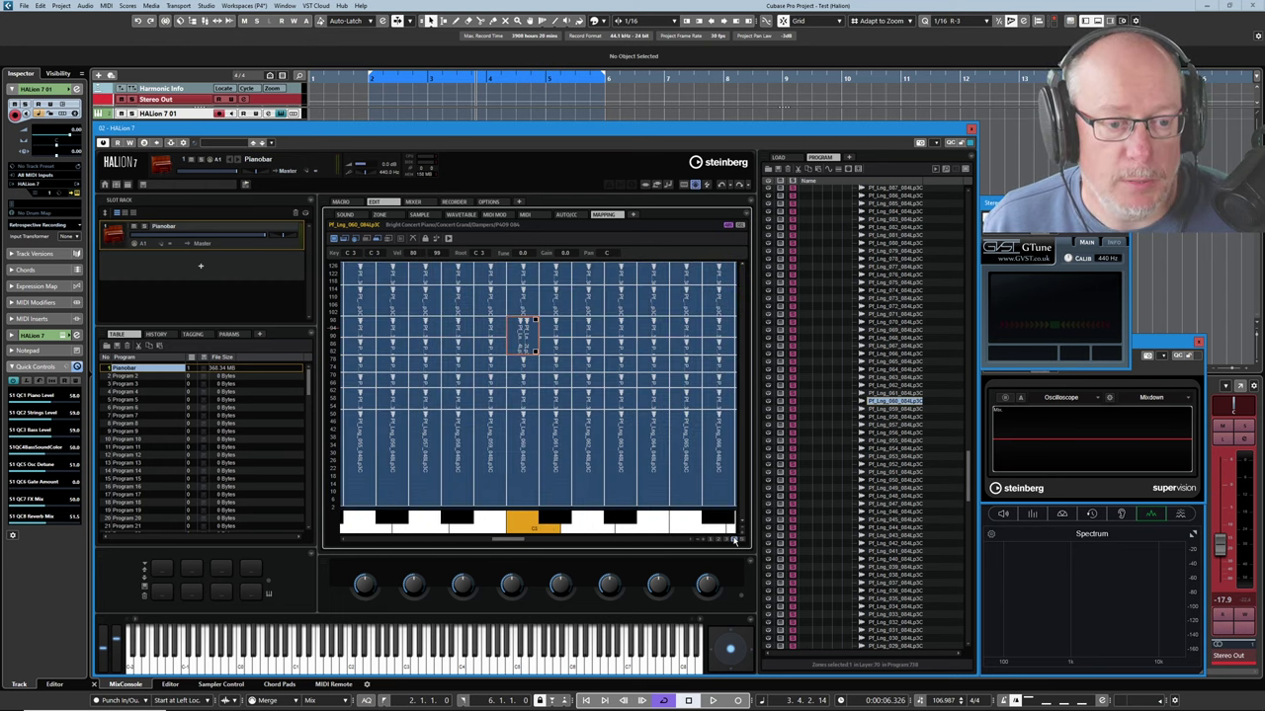
left_click(735, 541)
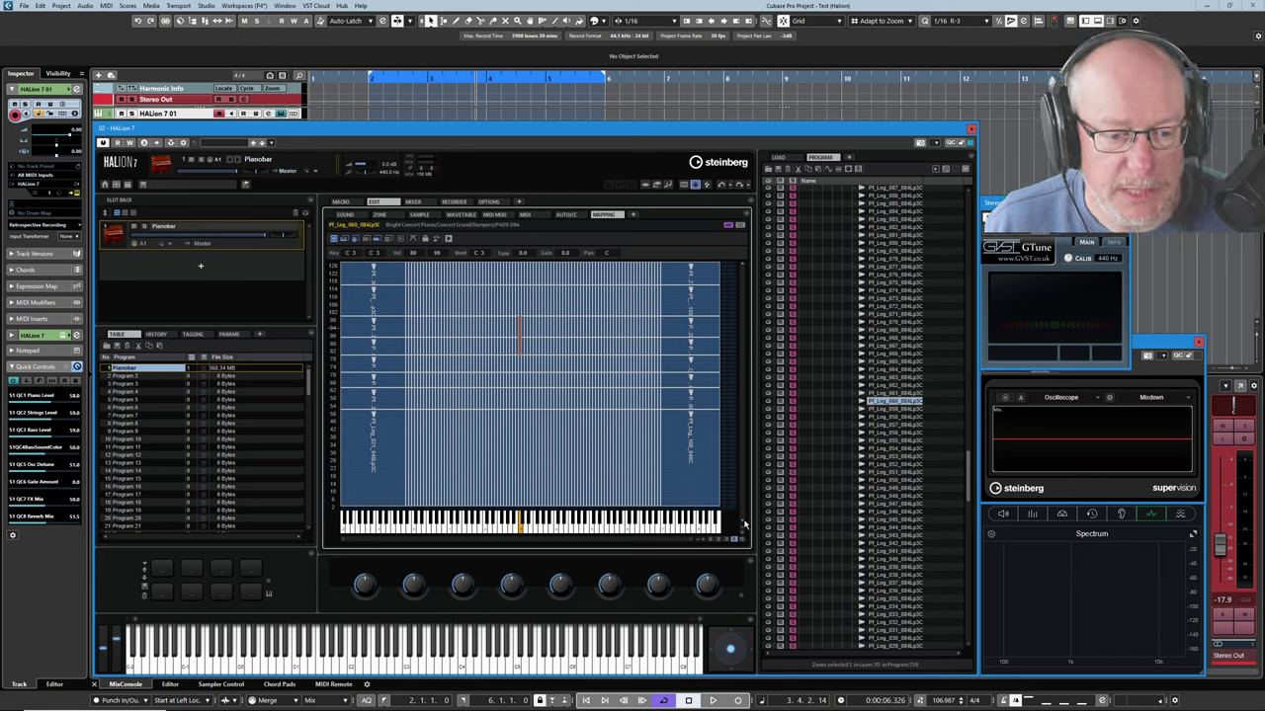
left_click(743, 535)
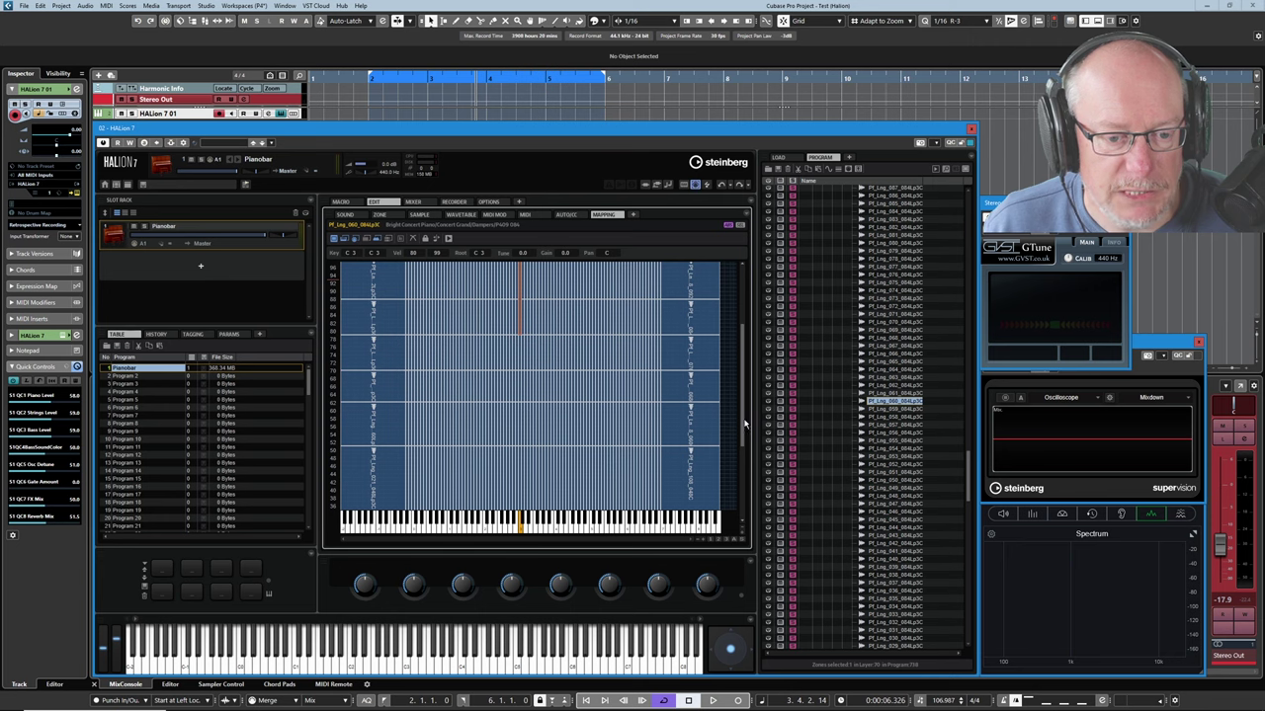
left_click_drag(743, 425, 547, 533)
Scroll across the mapping and select the C#3 zone beside the lit key.
scroll(727, 518, "up", 5)
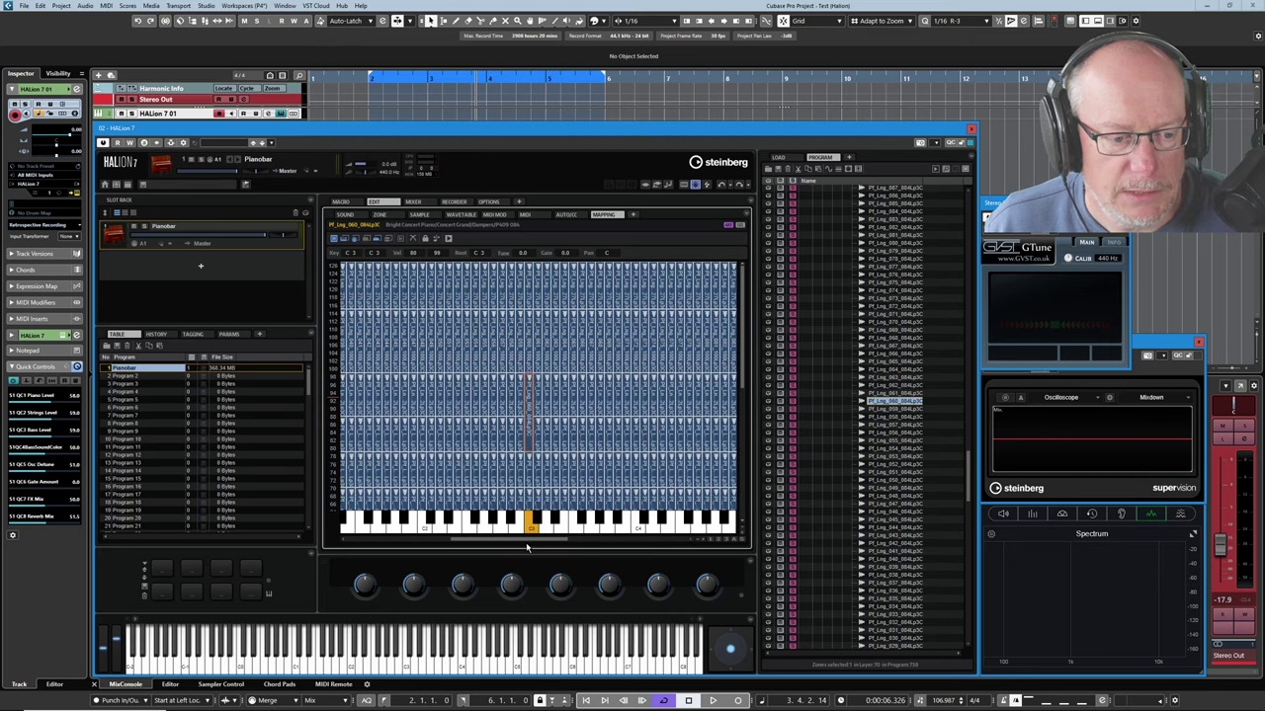
scroll(567, 539, "right", 5)
scroll(567, 540, "left", 8)
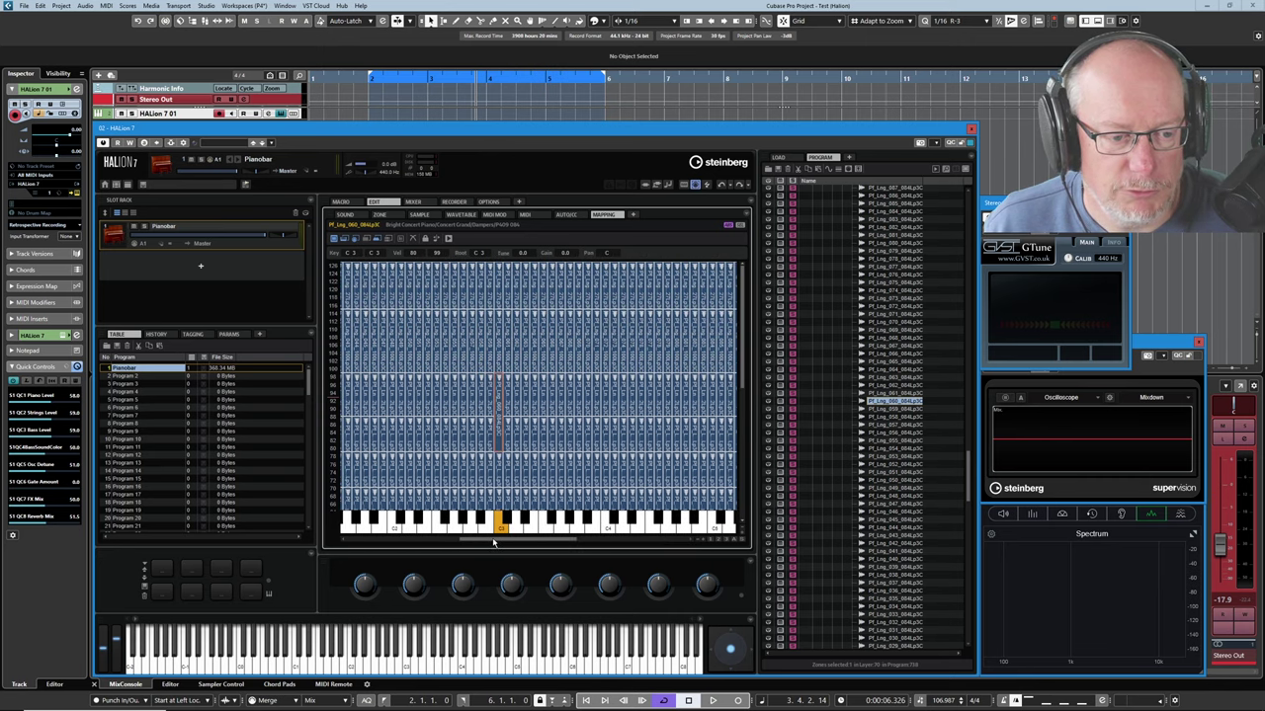
scroll(527, 543, "right", 2)
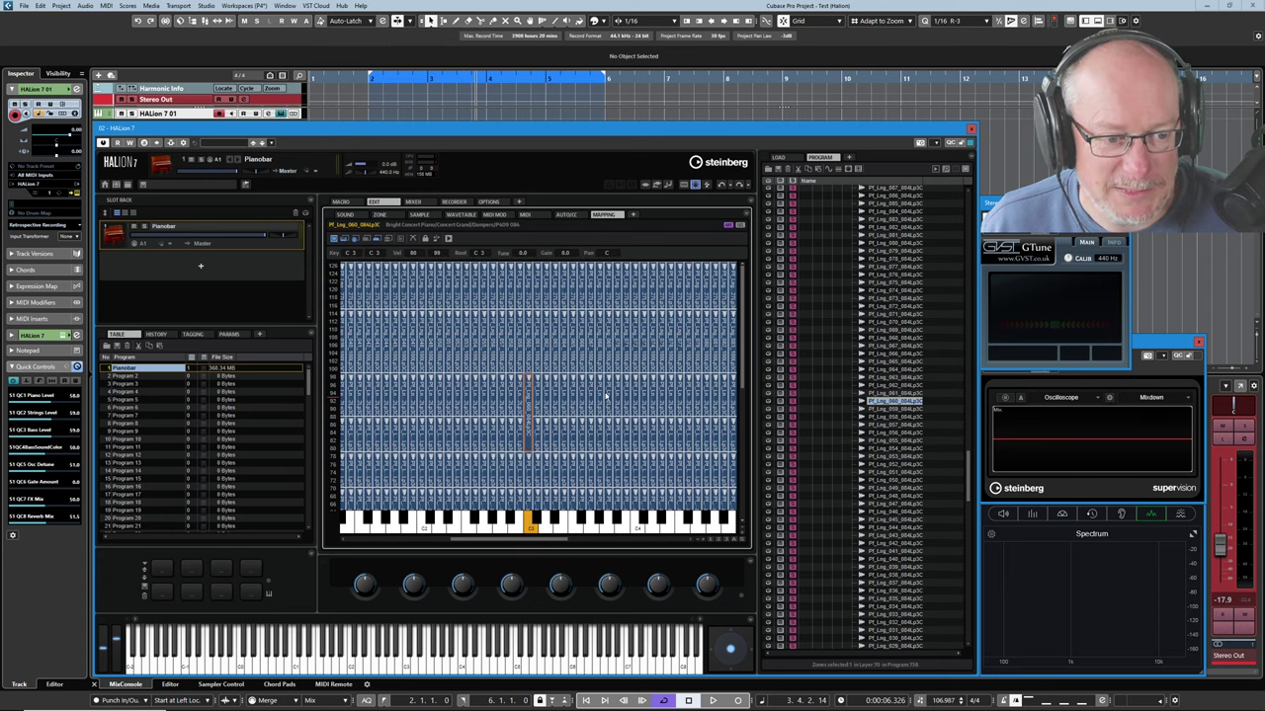
left_click(537, 399)
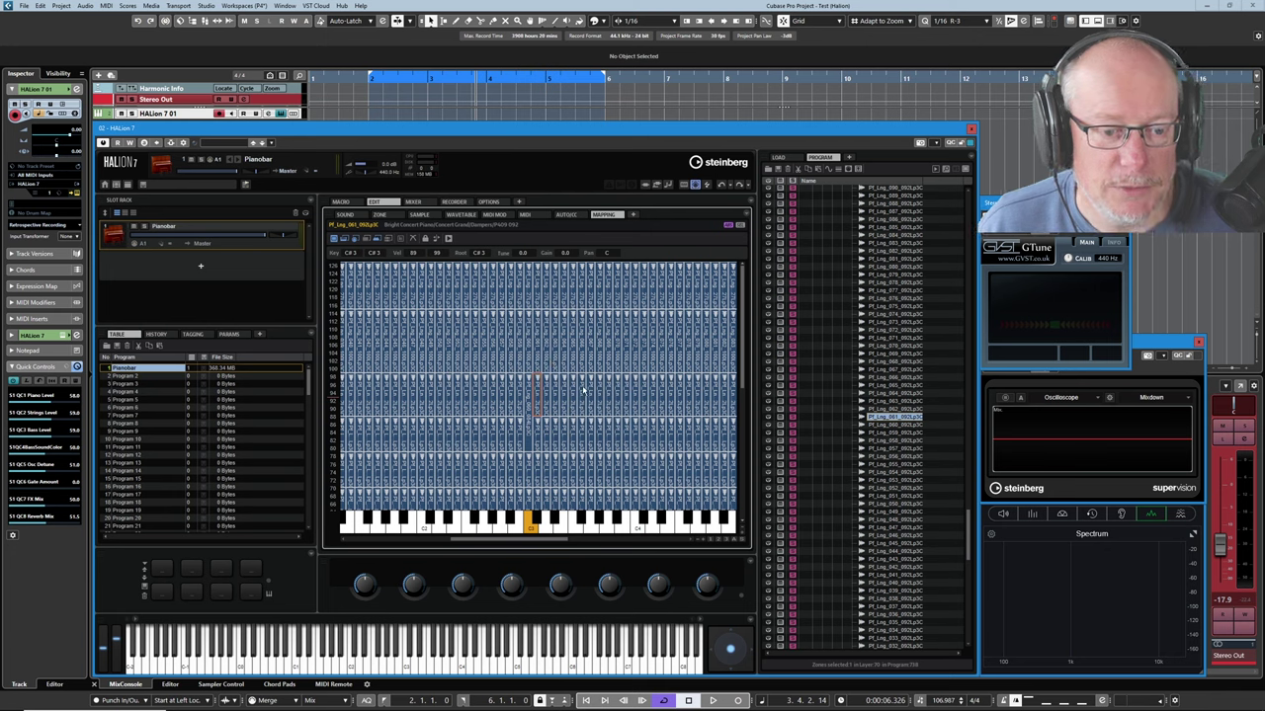
scroll(583, 392, "down", 5)
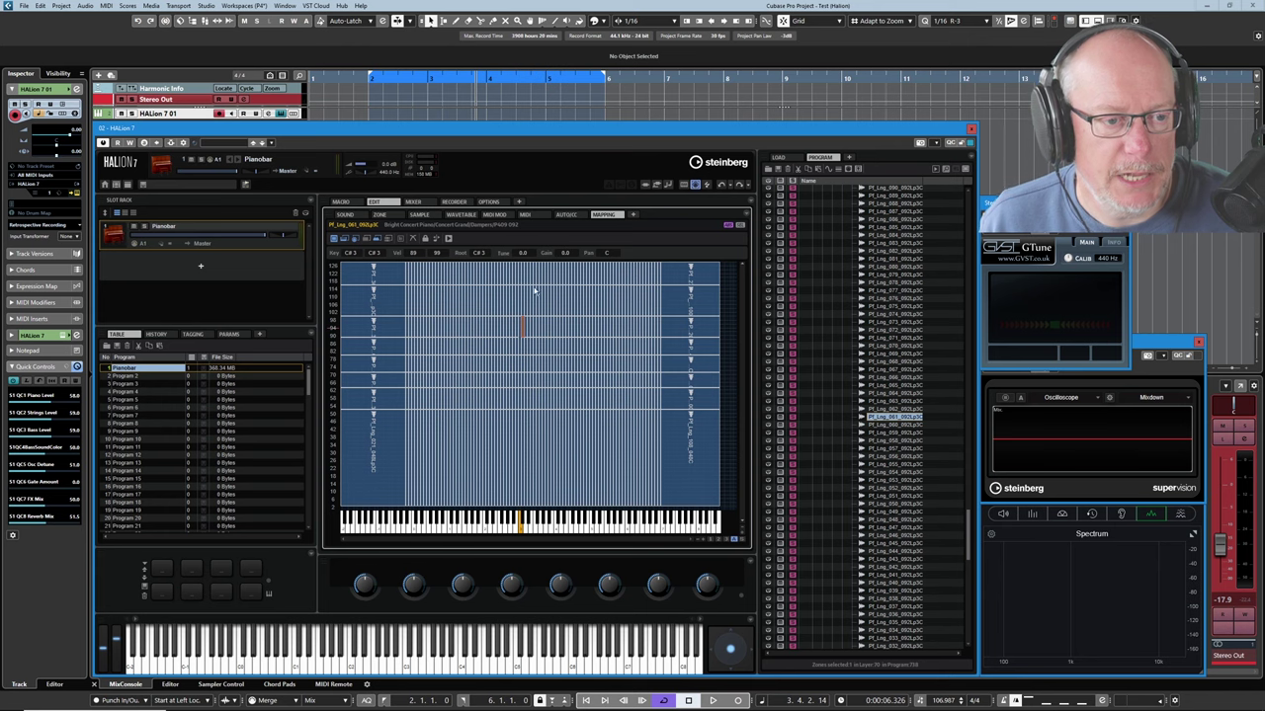
Select a block of zones mid-mapping, zoom to the selection, then back to full range.
left_click_drag(506, 284, 579, 372)
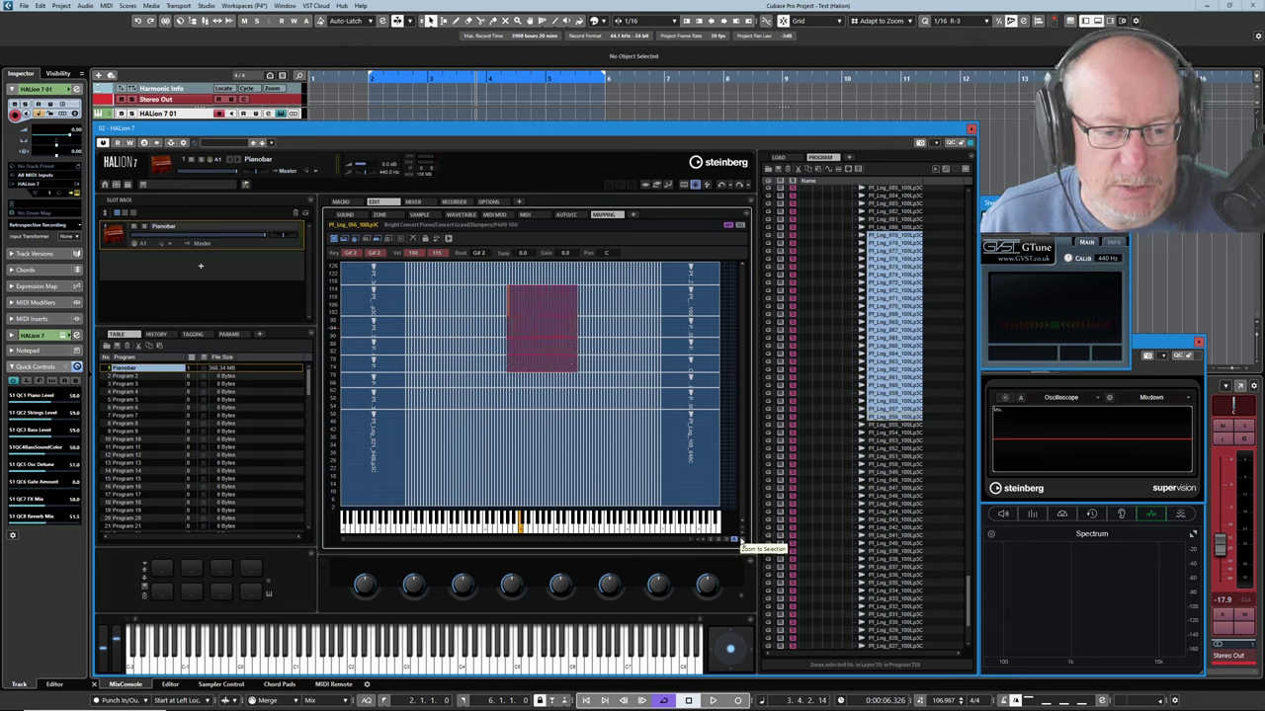
left_click(736, 541)
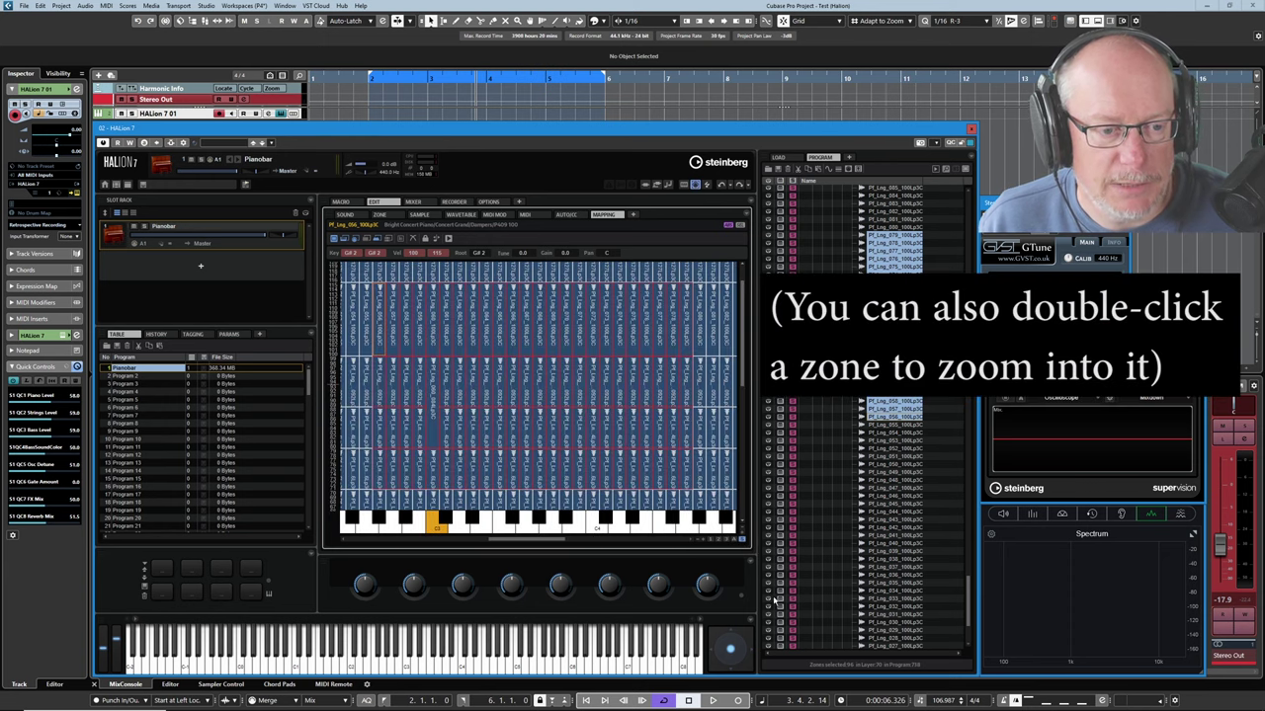
left_click(732, 541)
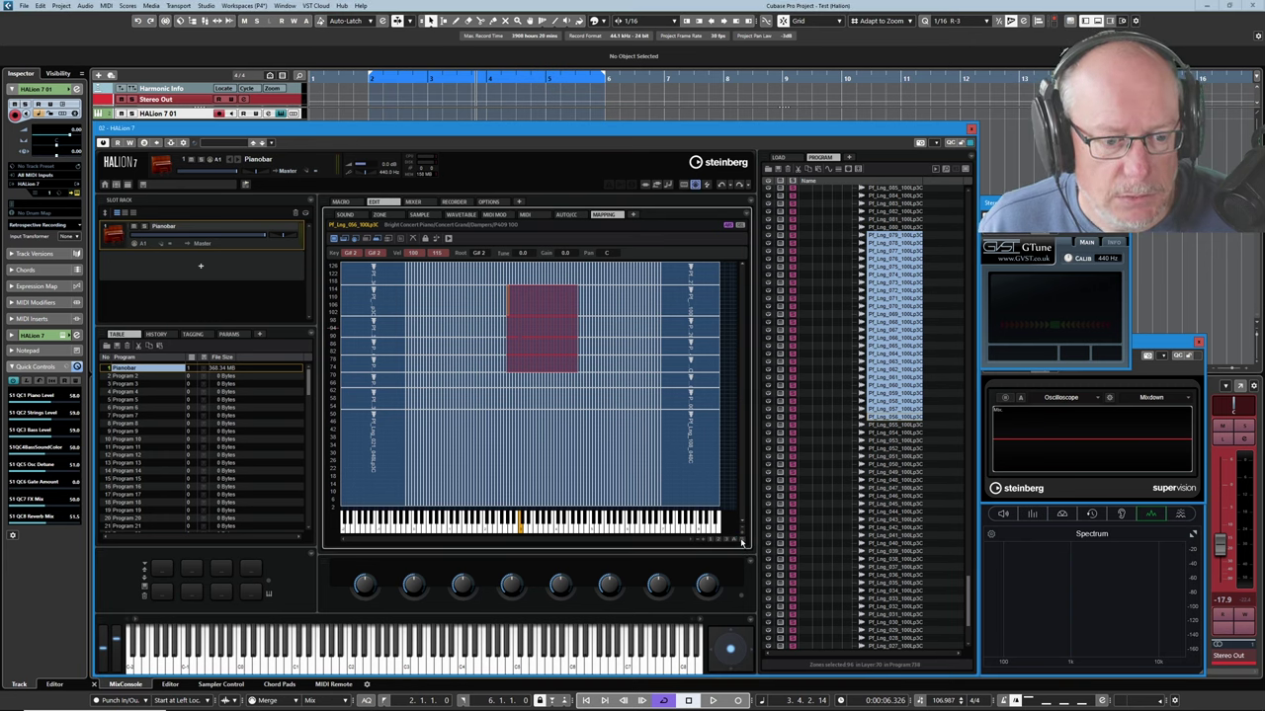
Enlarge the zones two zoom steps, then toggle between the full keyboard and the C3 close-up.
left_click(742, 543)
left_click(743, 541)
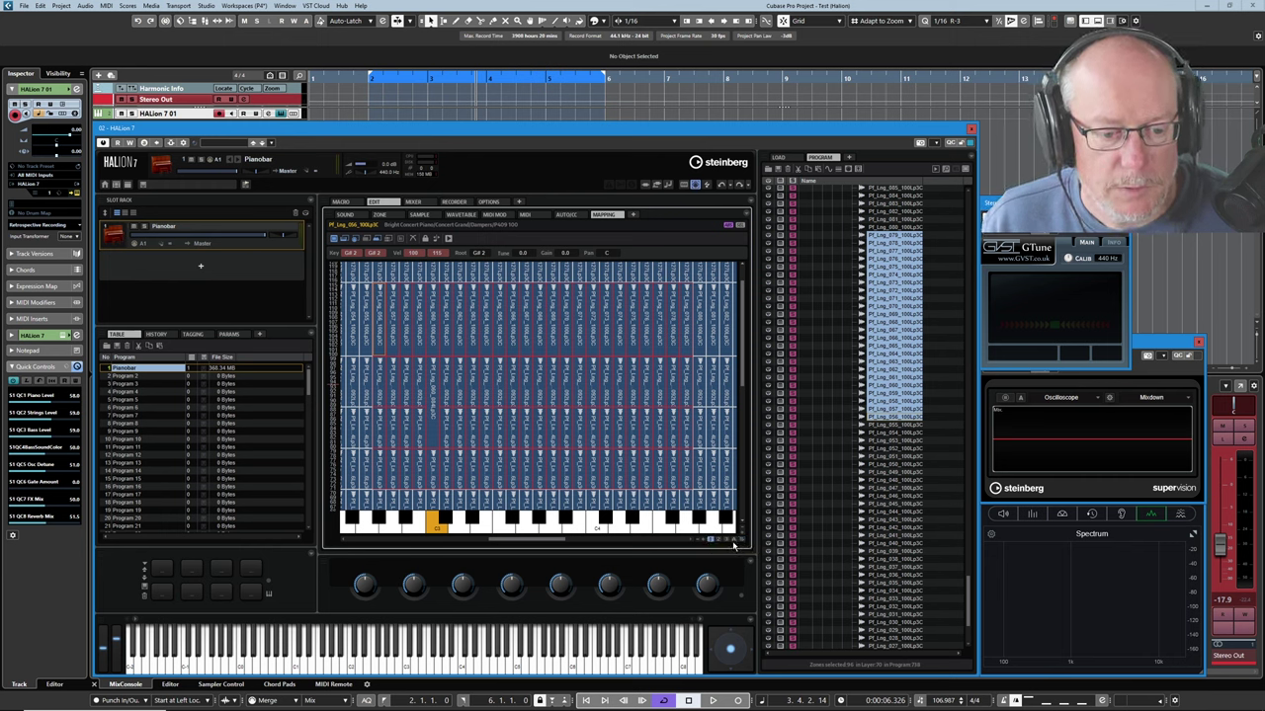
left_click(732, 540)
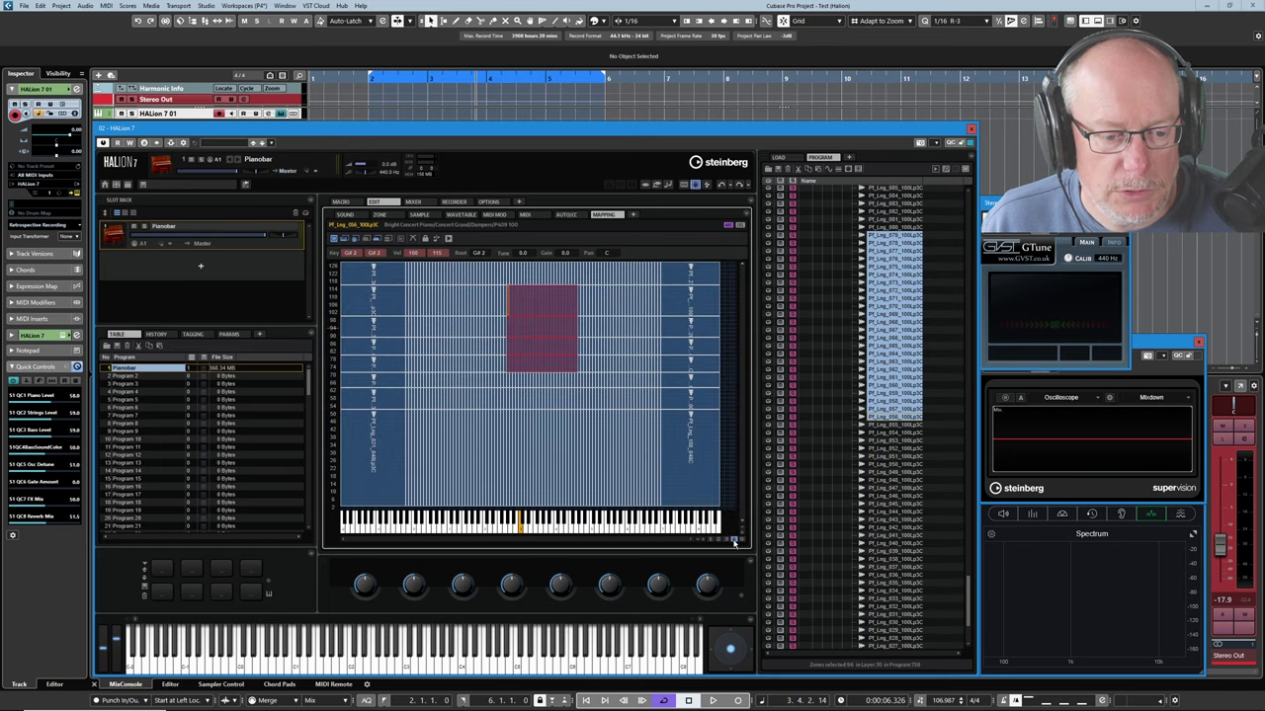
left_click(710, 540)
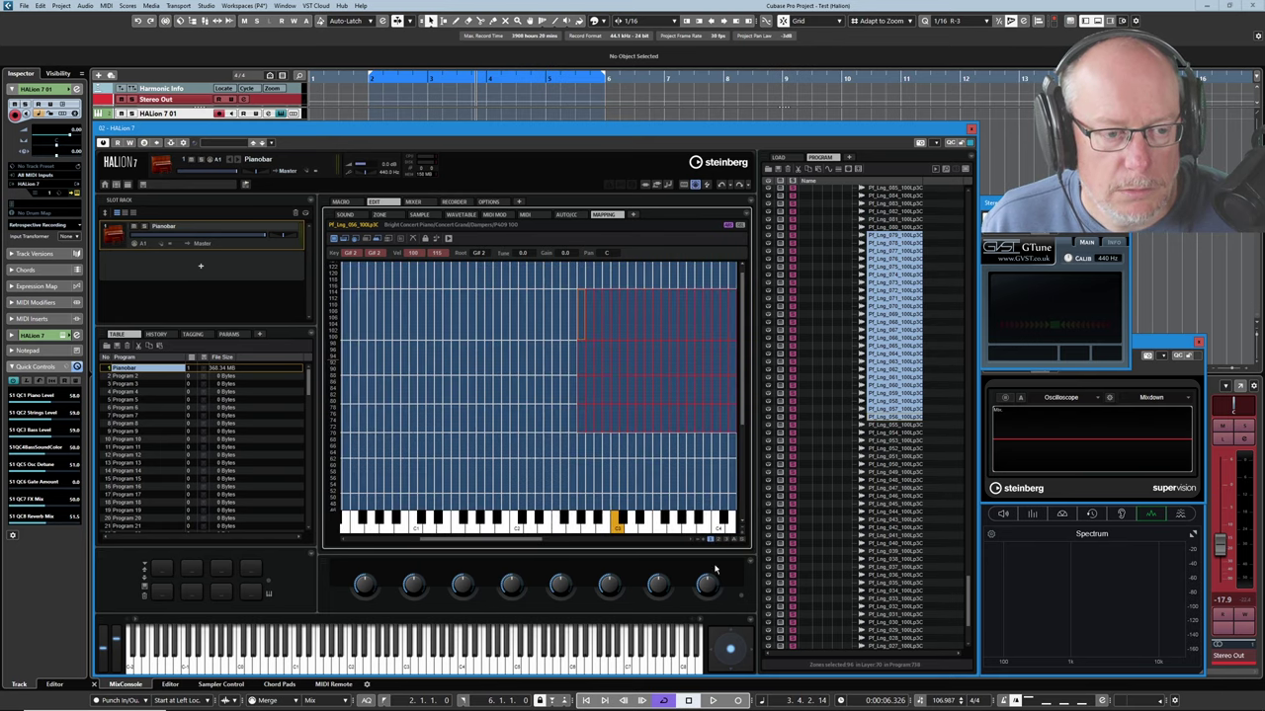
left_click(735, 540)
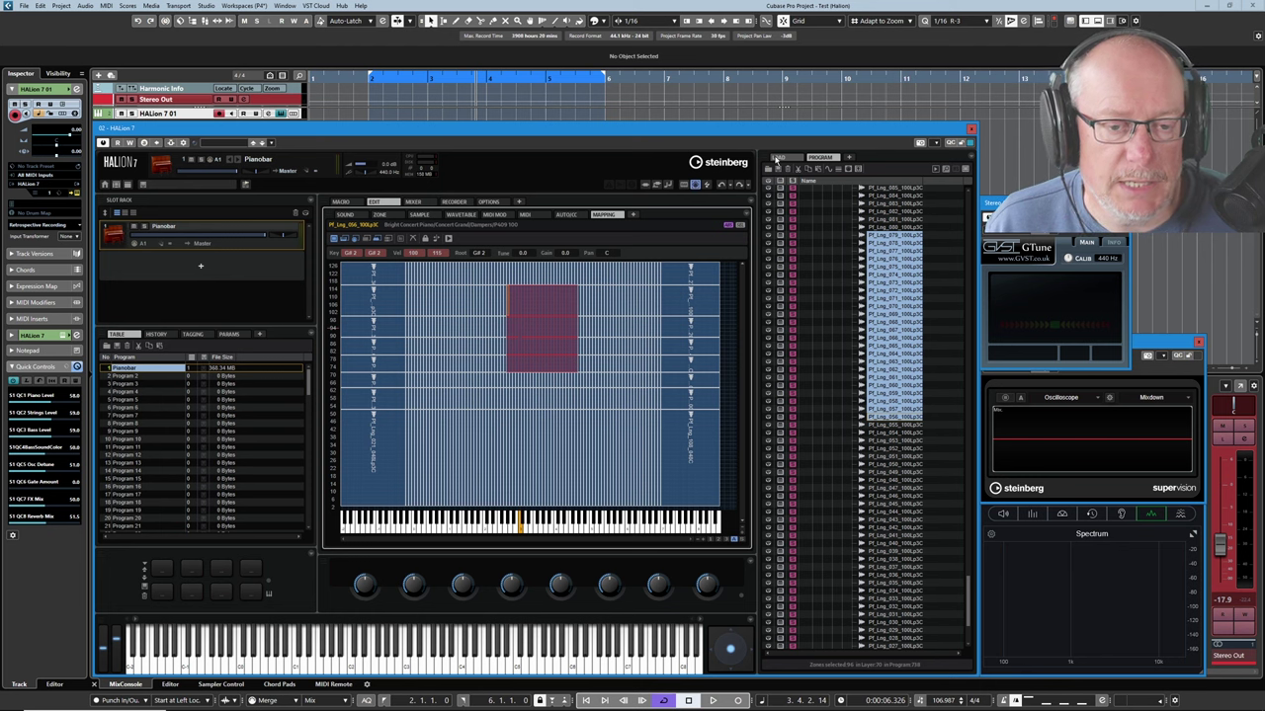
Search the MediaBay for 'saw i', load the Saw I-V program and select one of its zones.
left_click(777, 158)
double_click(853, 216)
type("saw i")
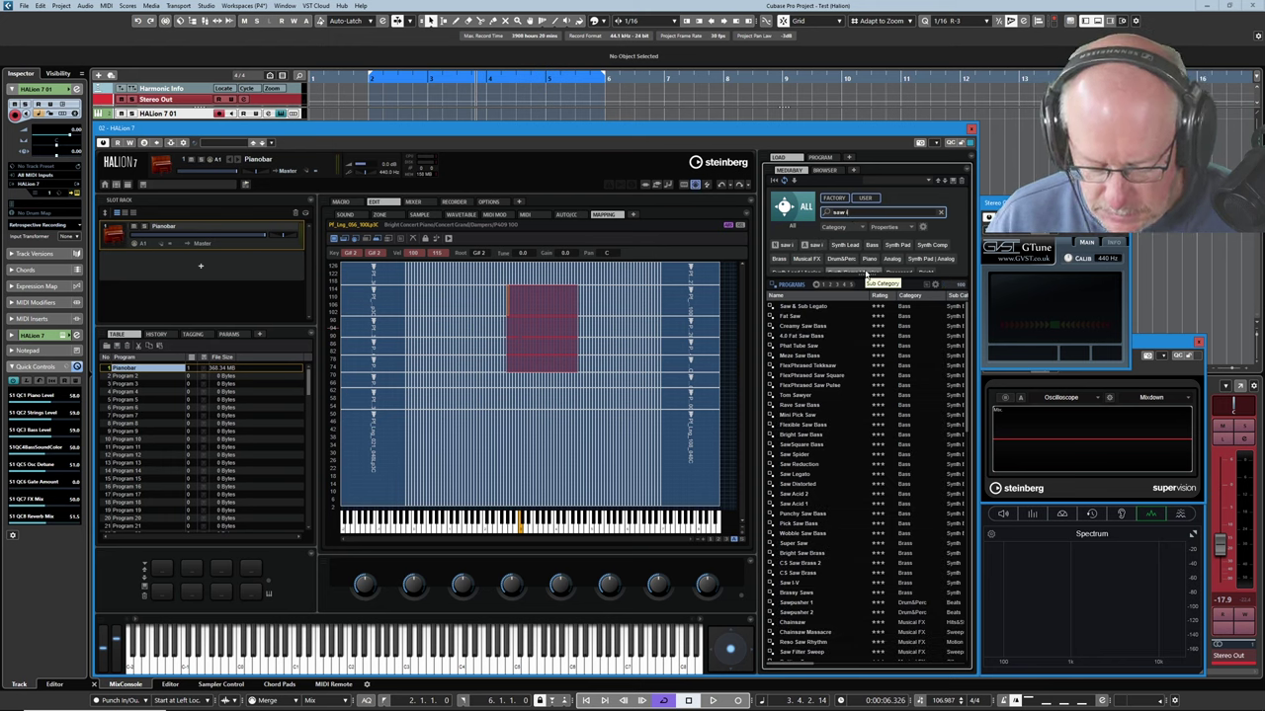
left_click(791, 584)
double_click(790, 584)
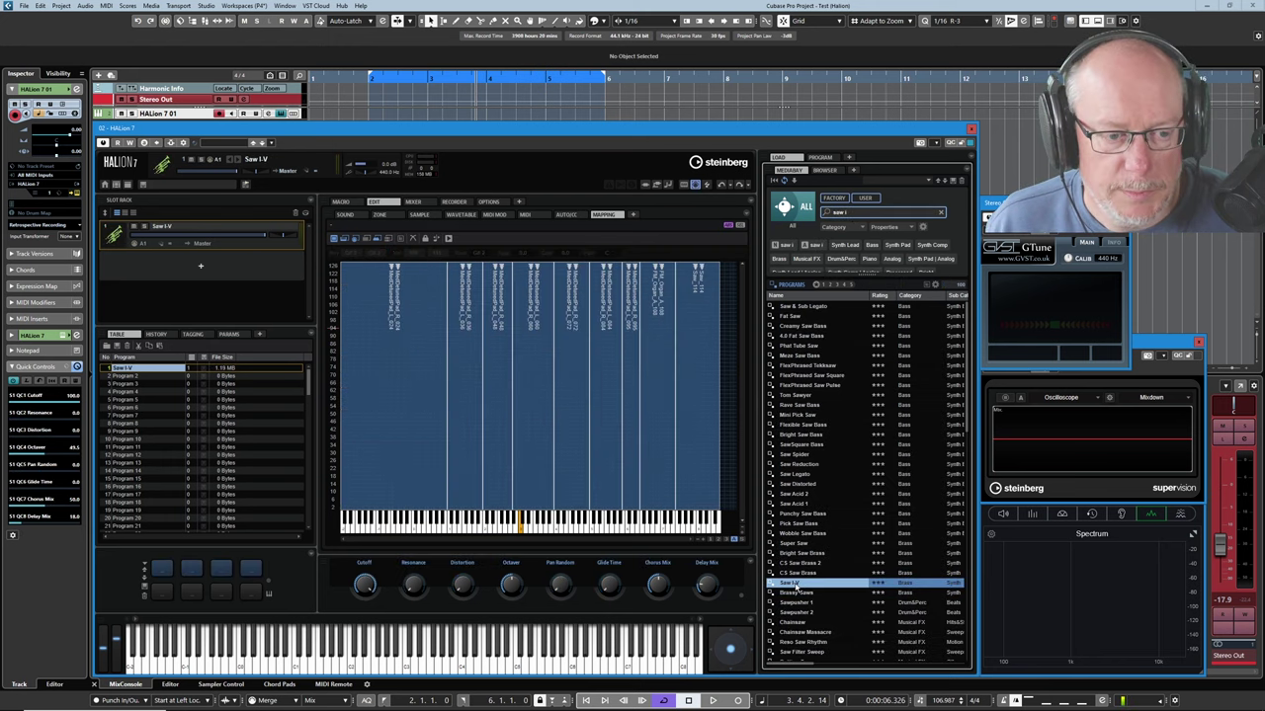
left_click(529, 339)
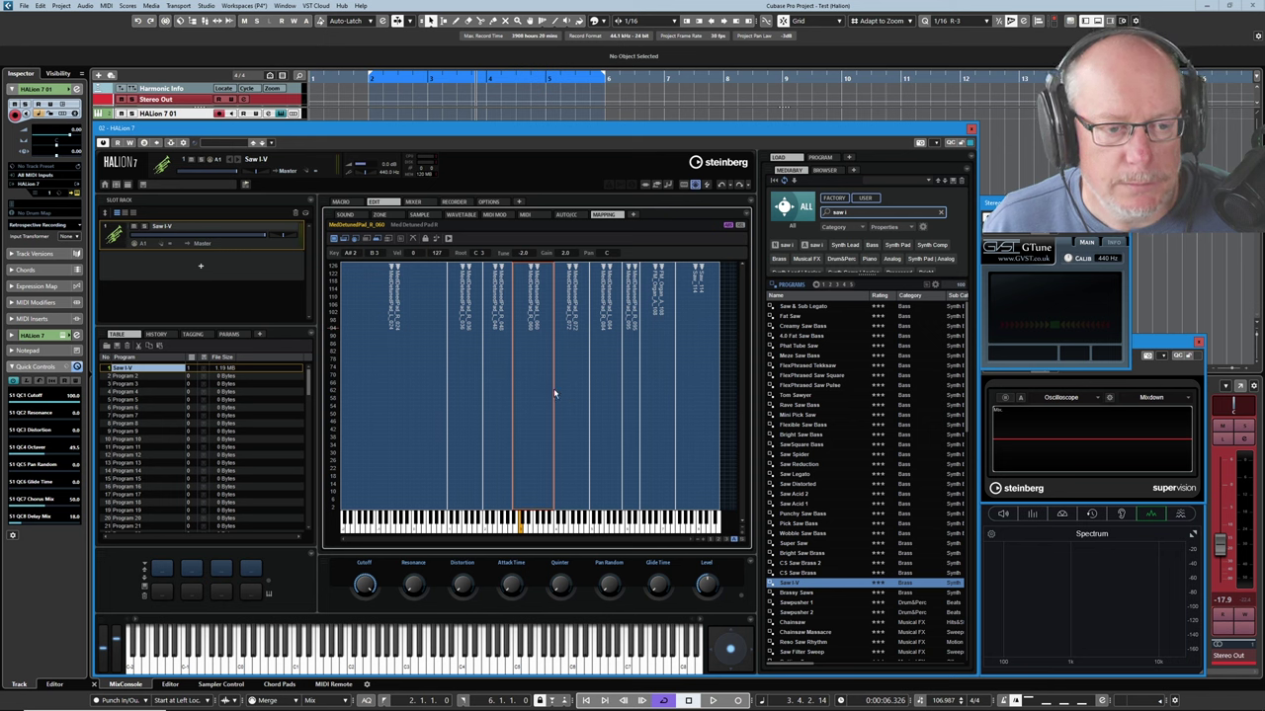
Remap the selected zones so each covers only its own root key.
right_click(535, 348)
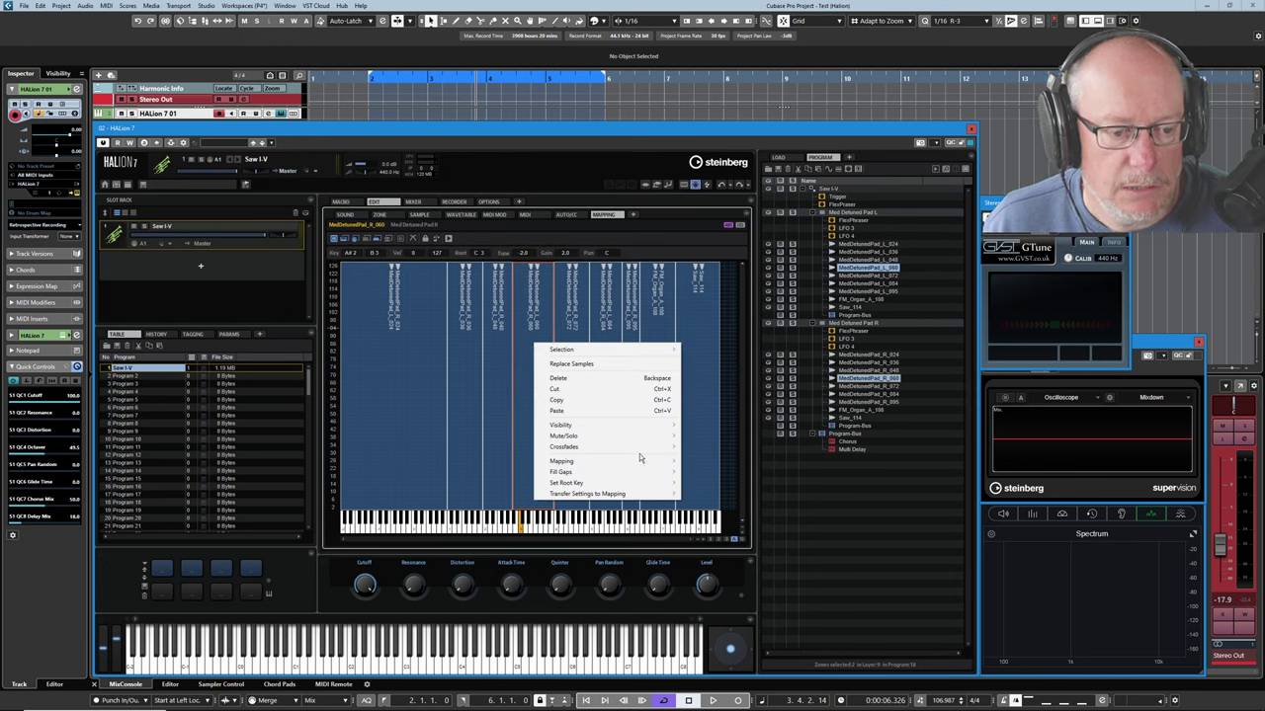
mouse_move(635, 464)
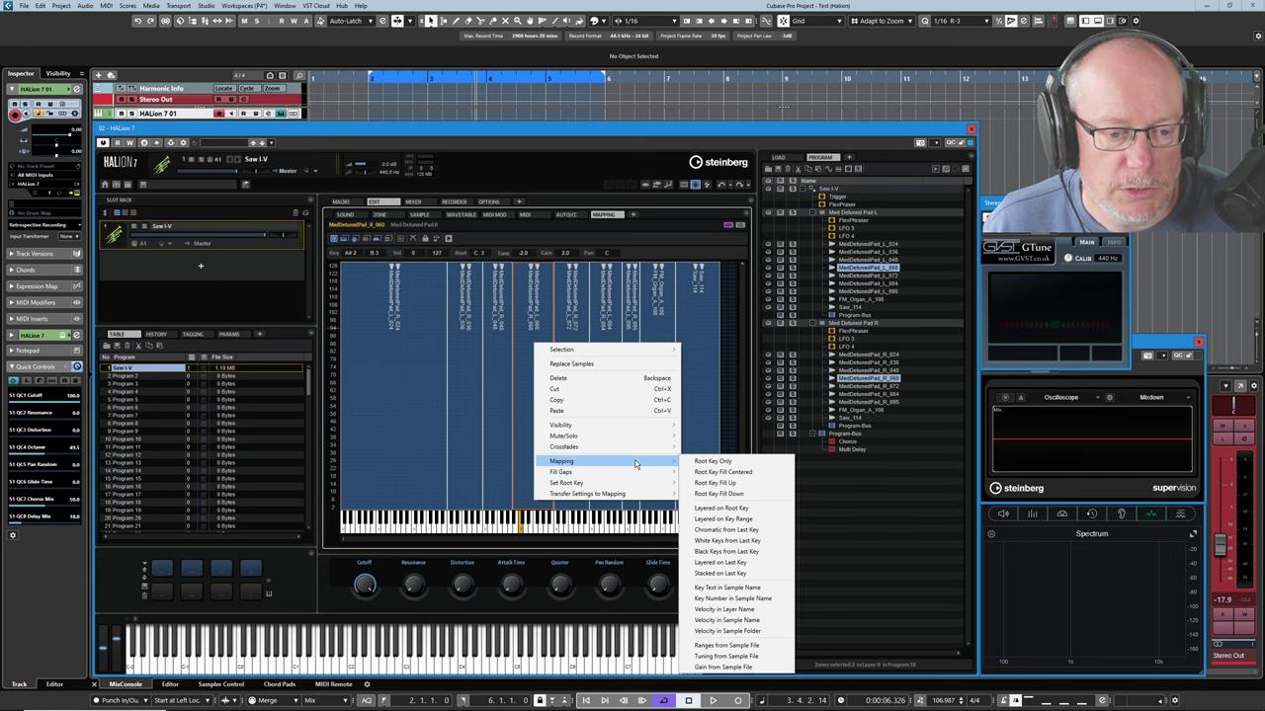
left_click(729, 462)
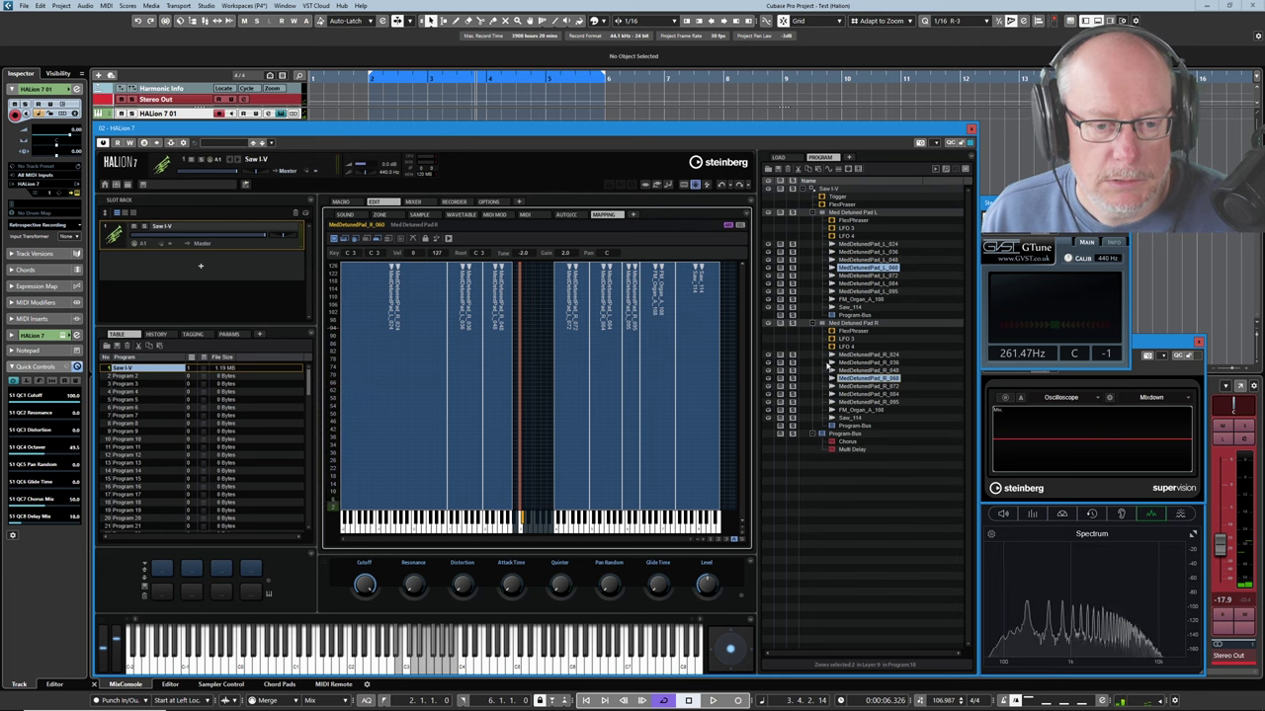
Apply Mapping > Root Key Fill Centered to close the gaps around each root key.
right_click(522, 361)
mouse_move(638, 479)
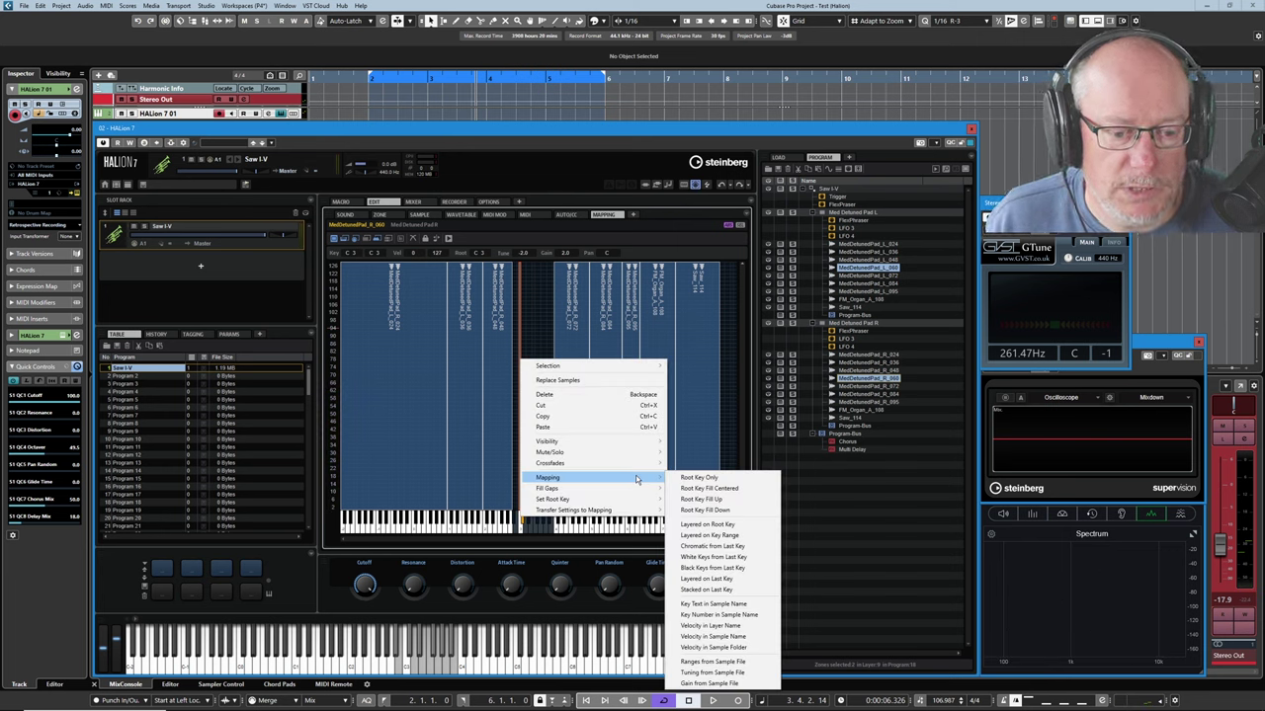
left_click(718, 489)
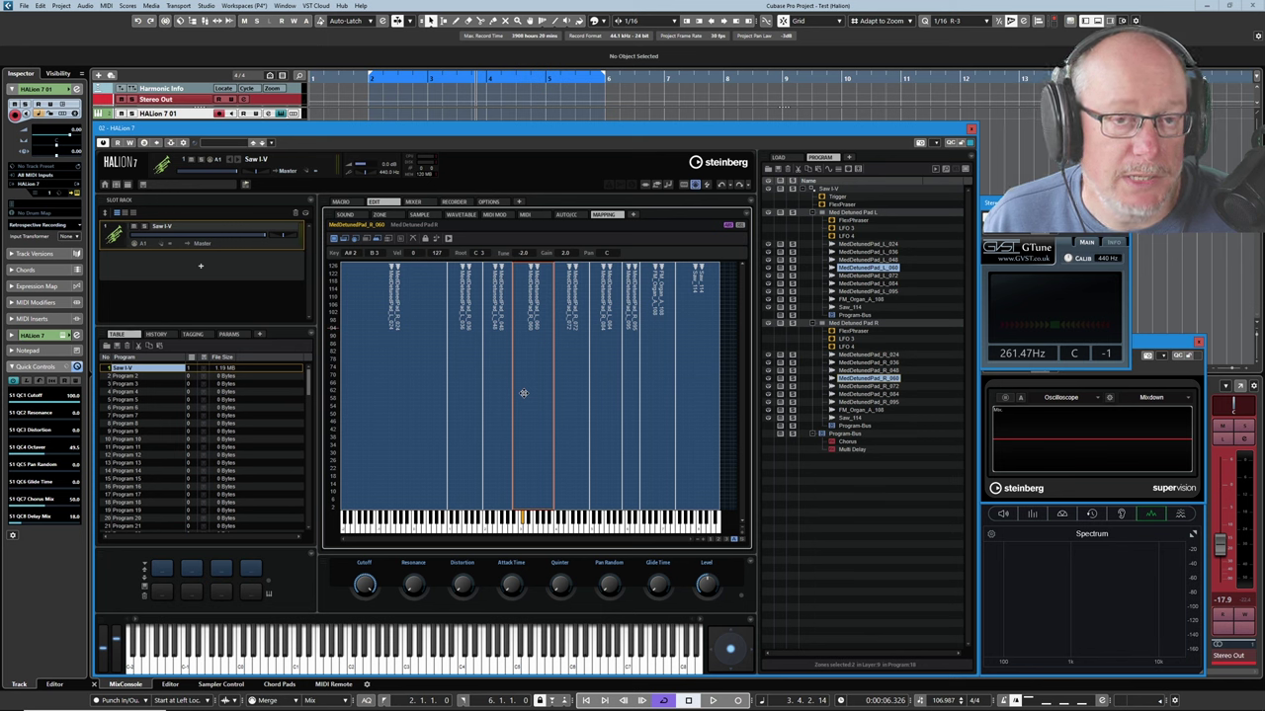
Reassign the zones' key ranges automatically, then apply Layered on Root Key.
right_click(527, 336)
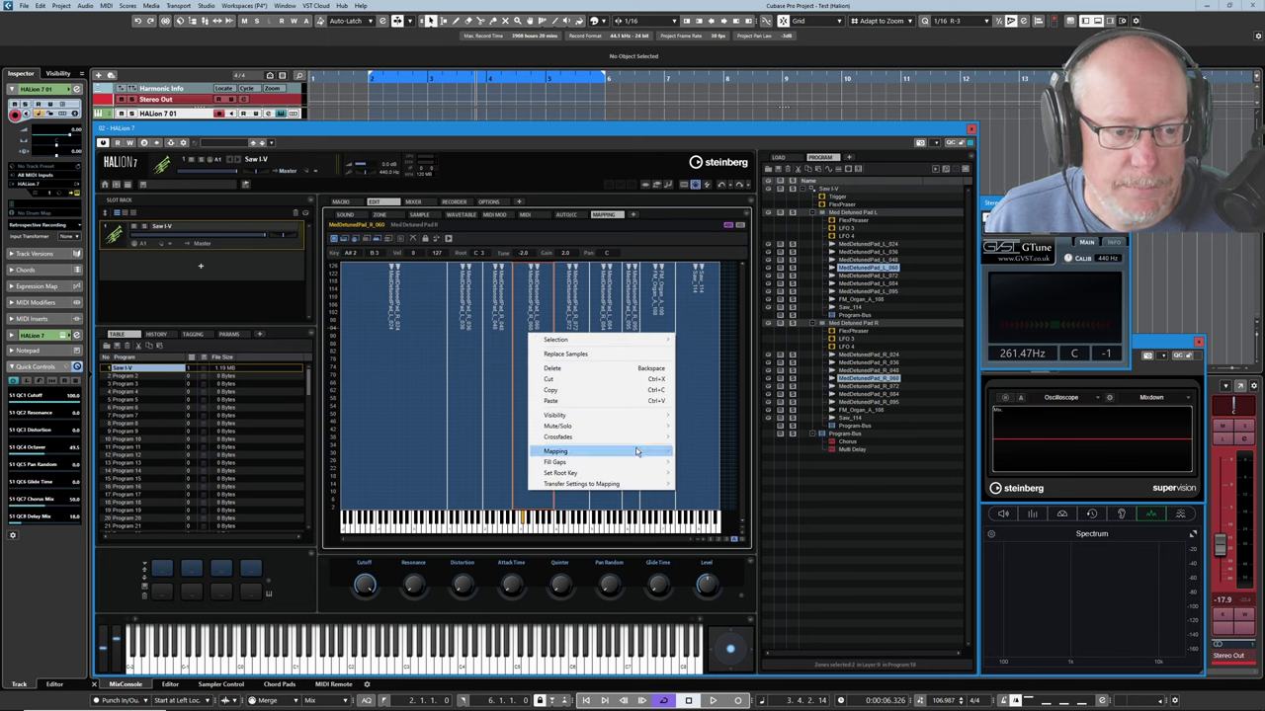
mouse_move(638, 452)
left_click(712, 472)
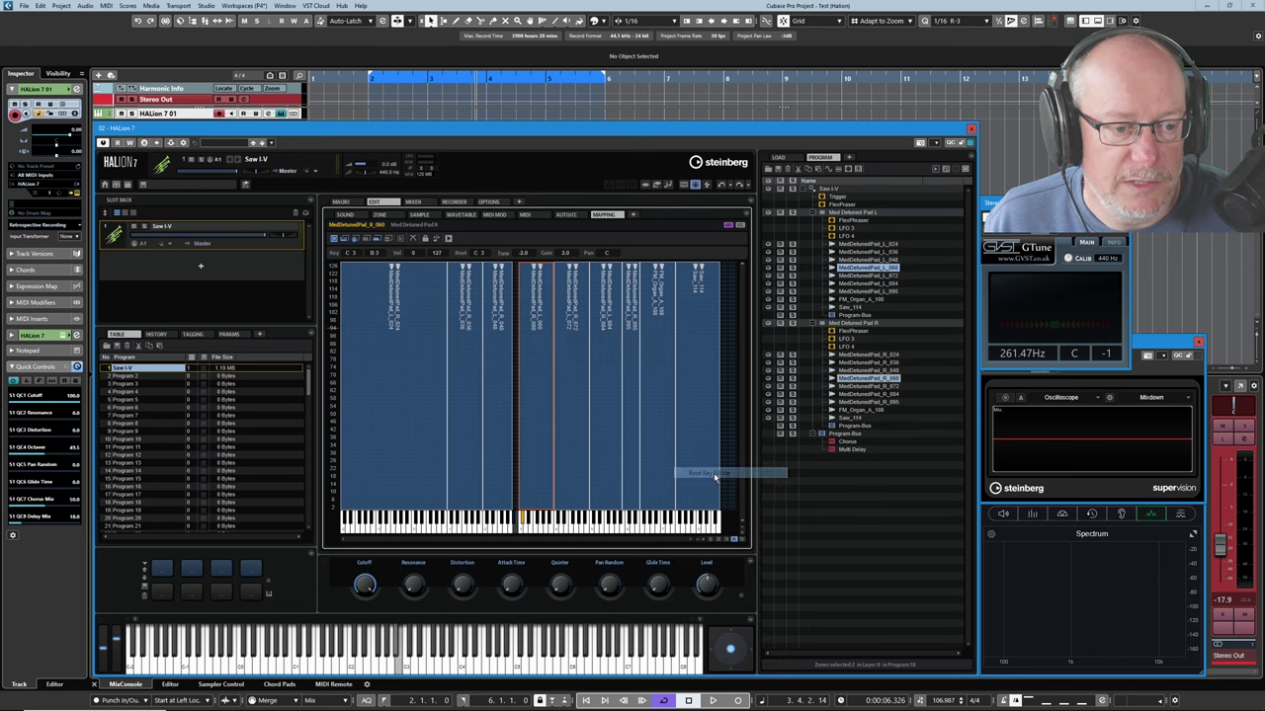
right_click(534, 349)
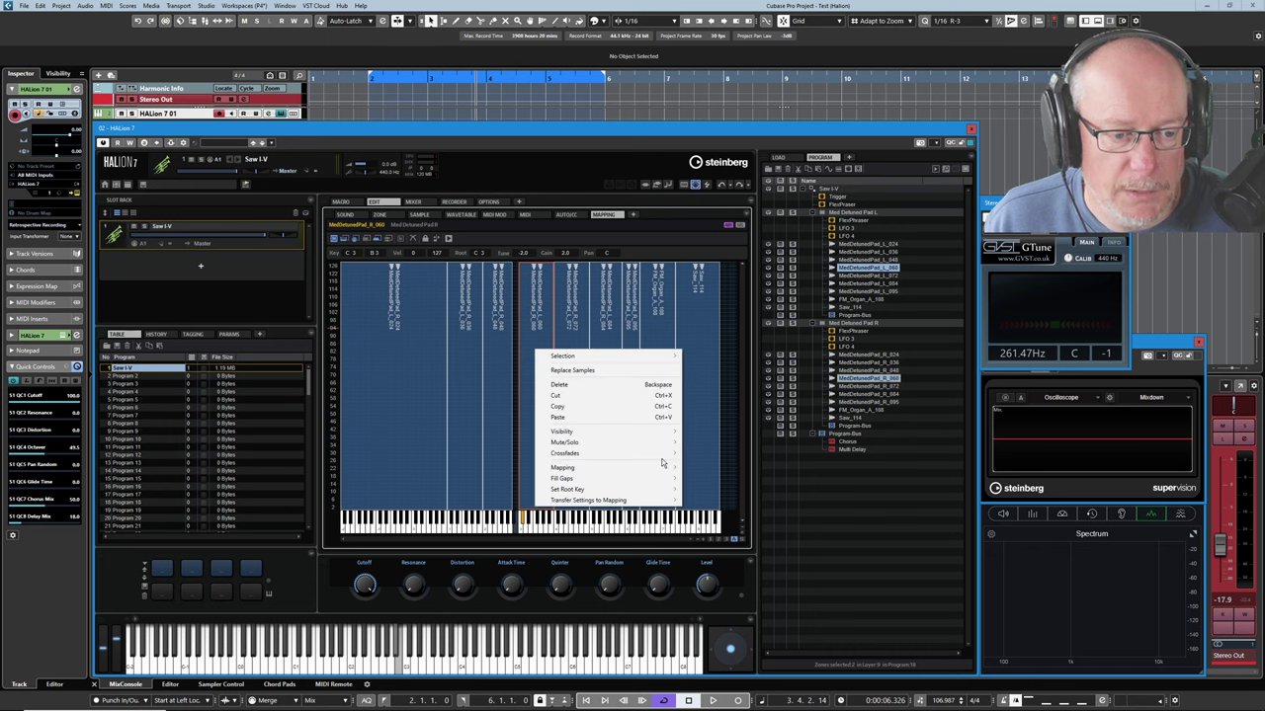
mouse_move(649, 469)
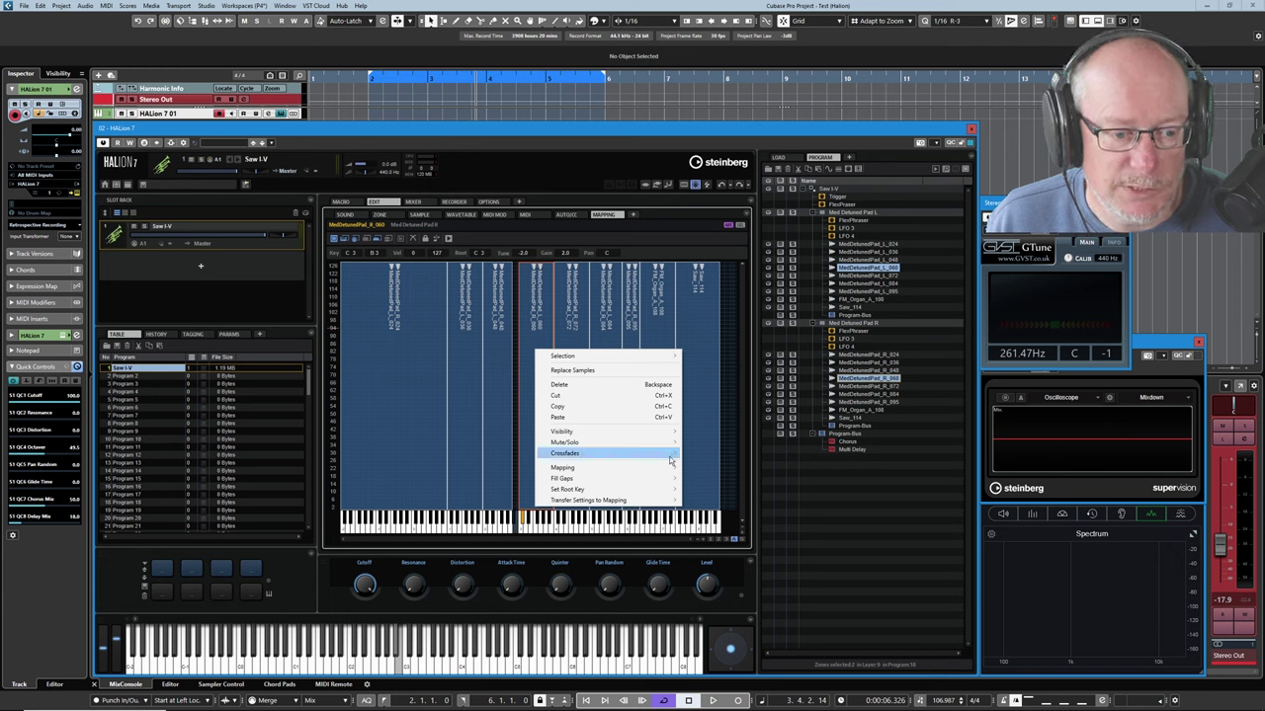
left_click(735, 515)
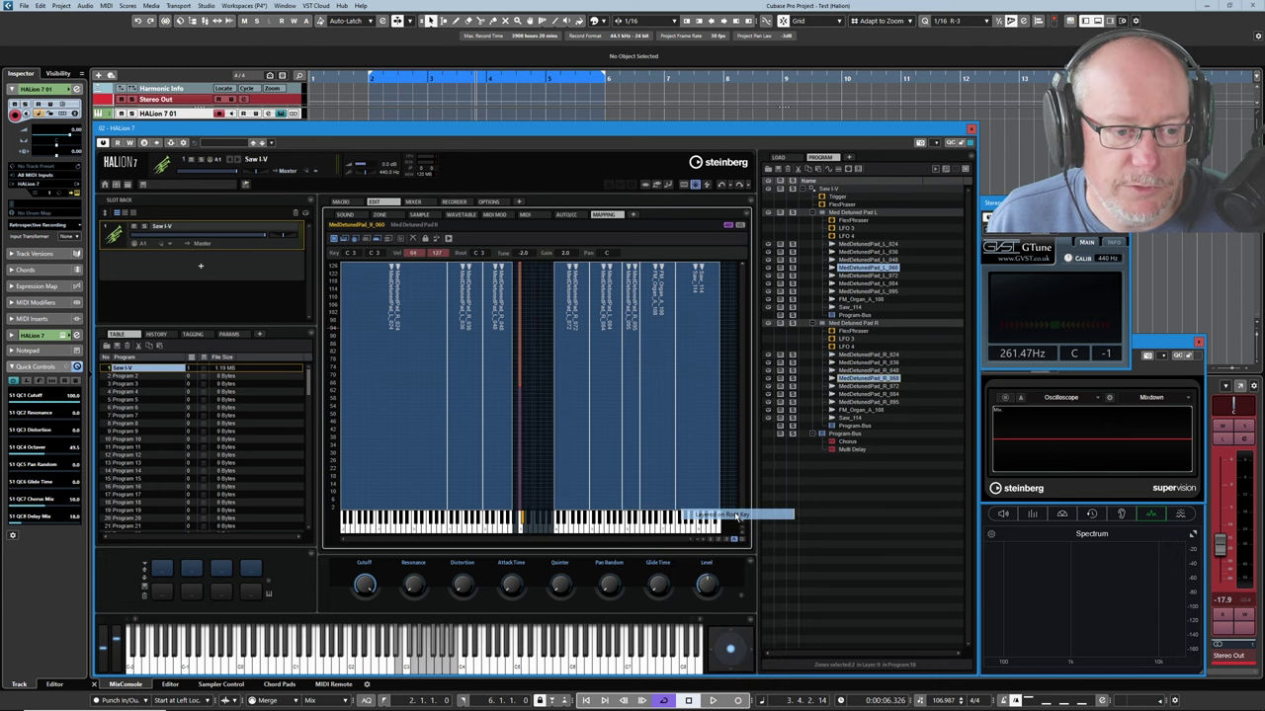
scroll(502, 427, "up", 5)
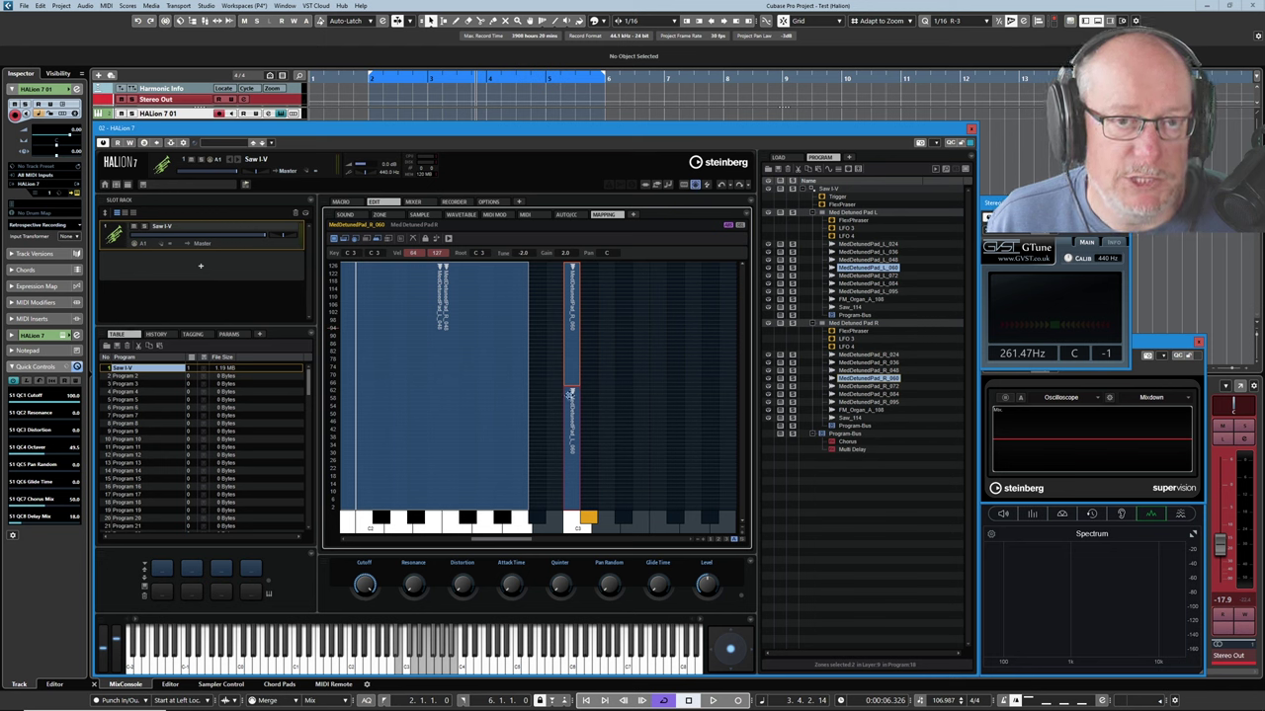
Widen the narrow zone with Root Key Fill Centered, then zoom out to the whole keyboard.
right_click(571, 330)
mouse_move(606, 444)
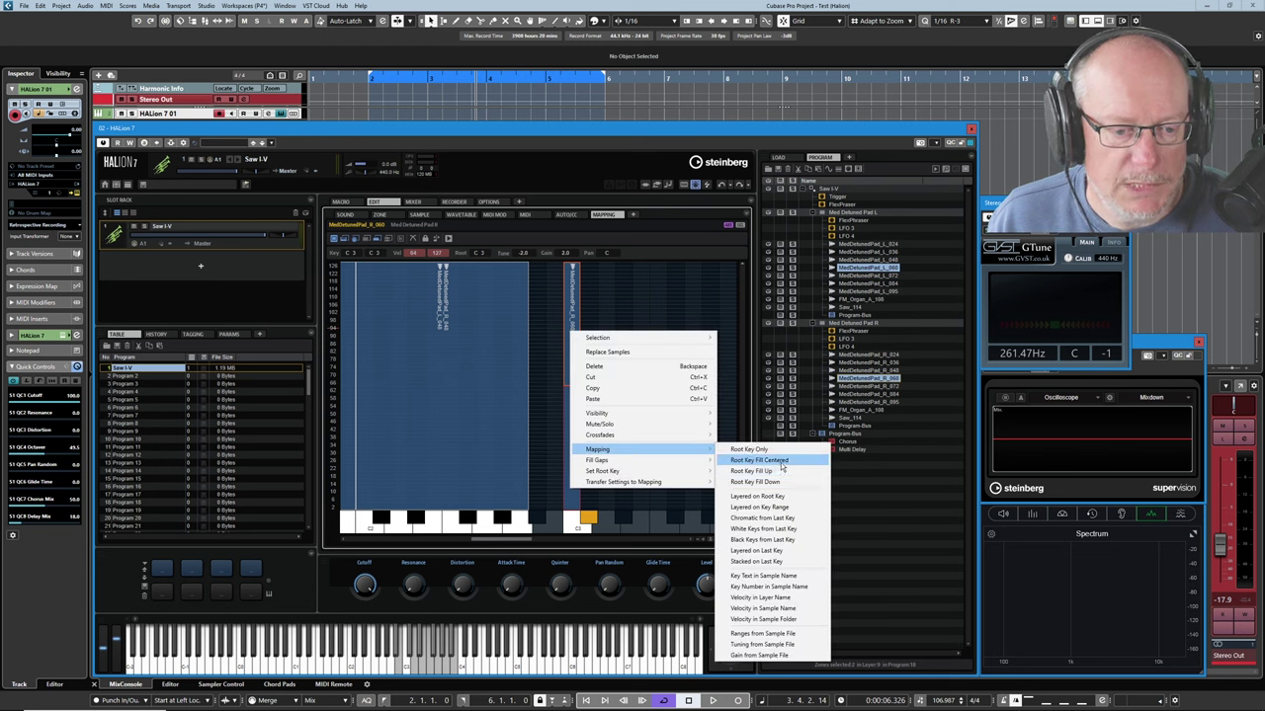
left_click(765, 465)
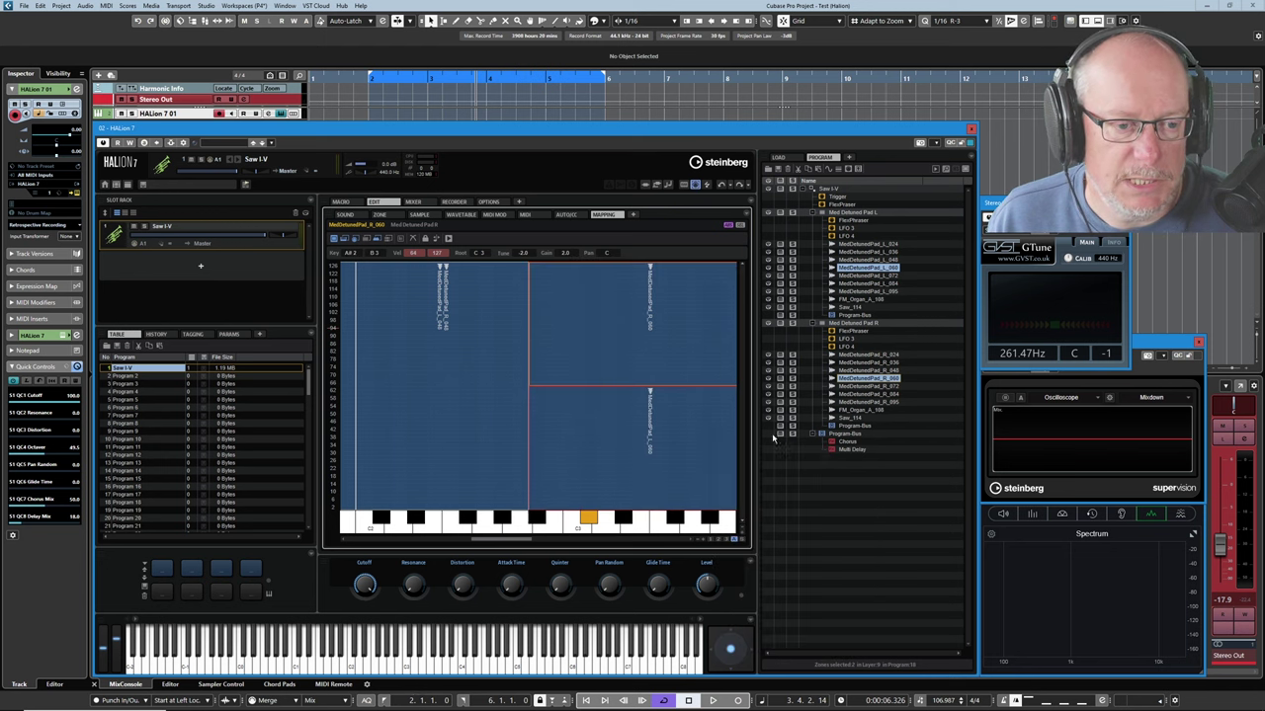
left_click(733, 542)
left_click(734, 544)
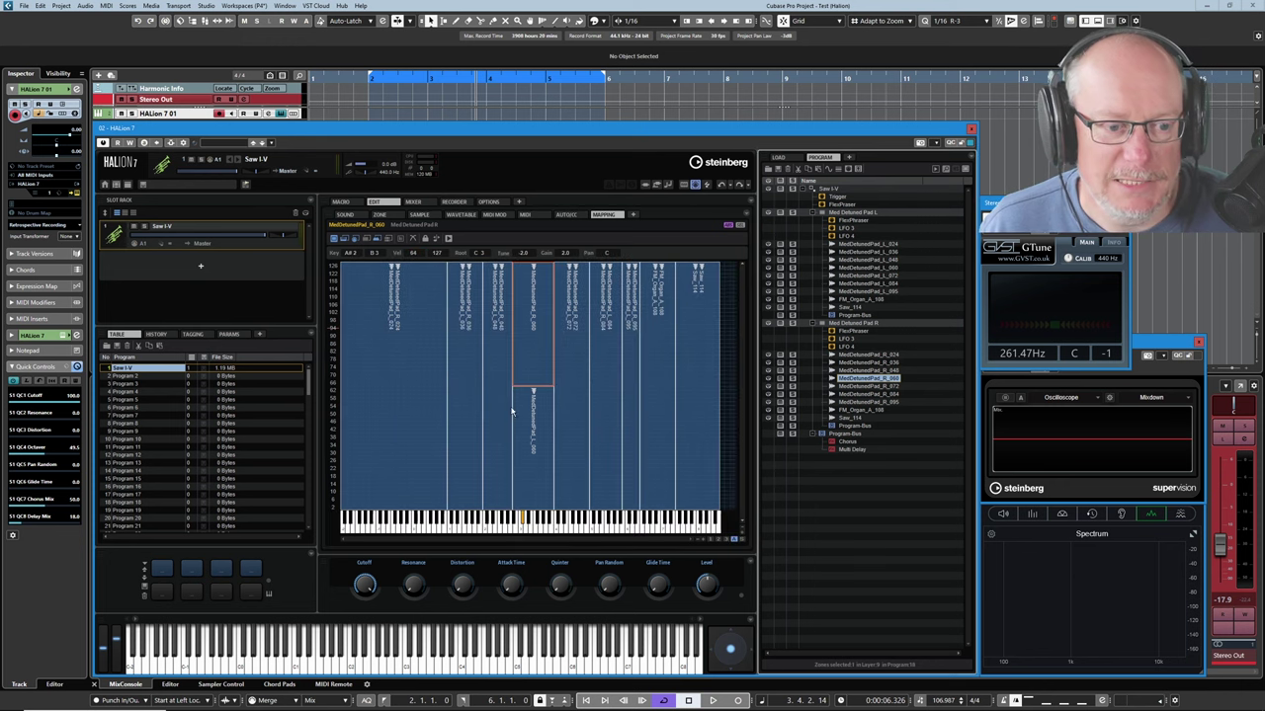
Search the MediaBay for 'pianobar' and load the Pianobar program in place of Saw I-V.
left_click(779, 157)
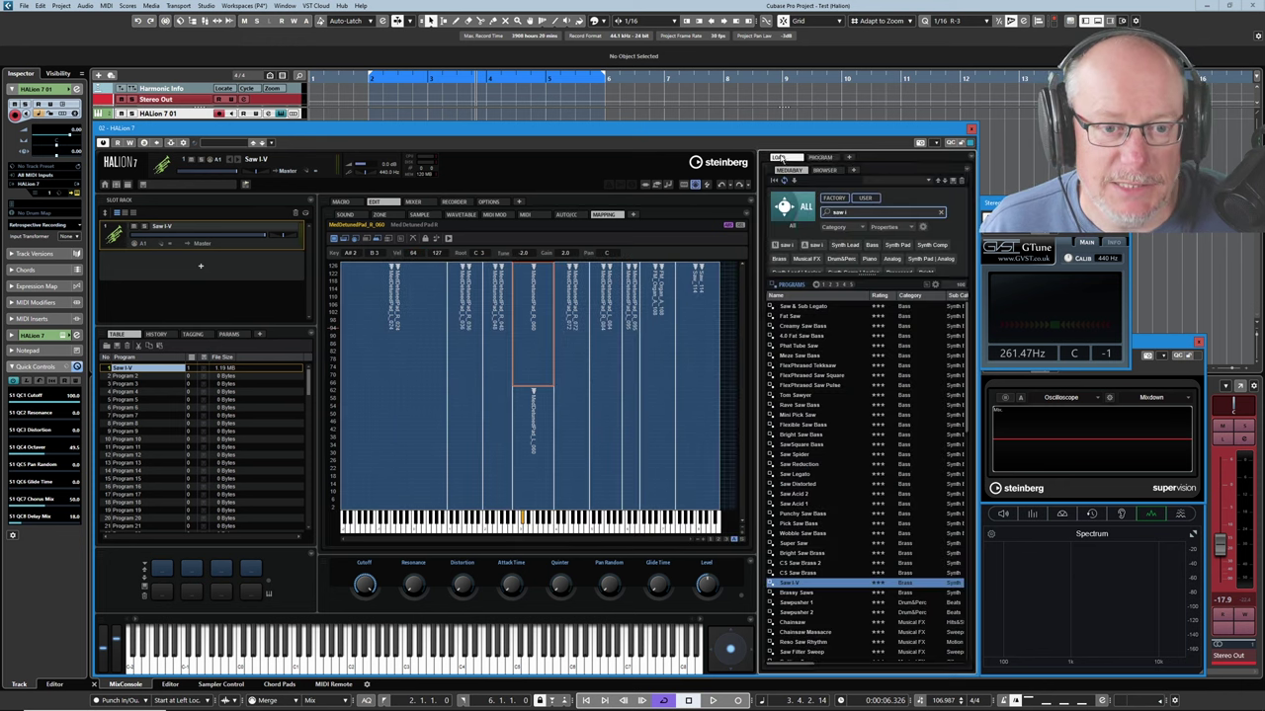
left_click(856, 213)
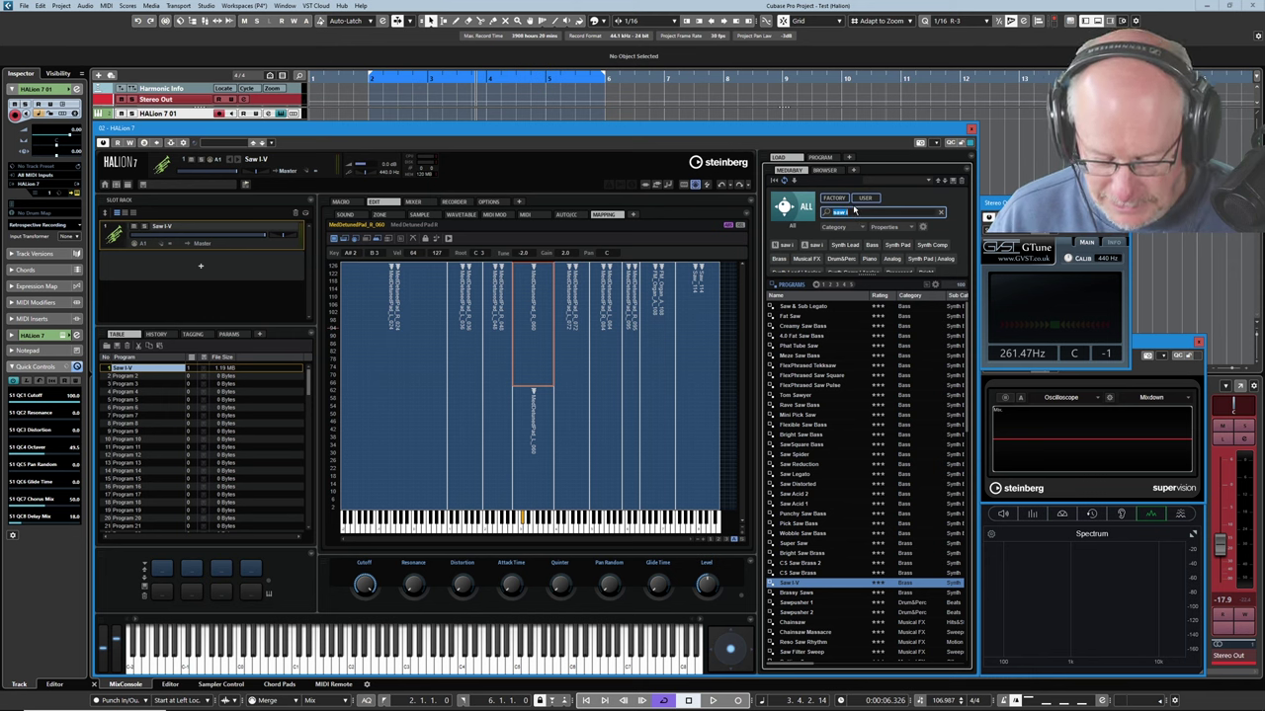
type("pianobar")
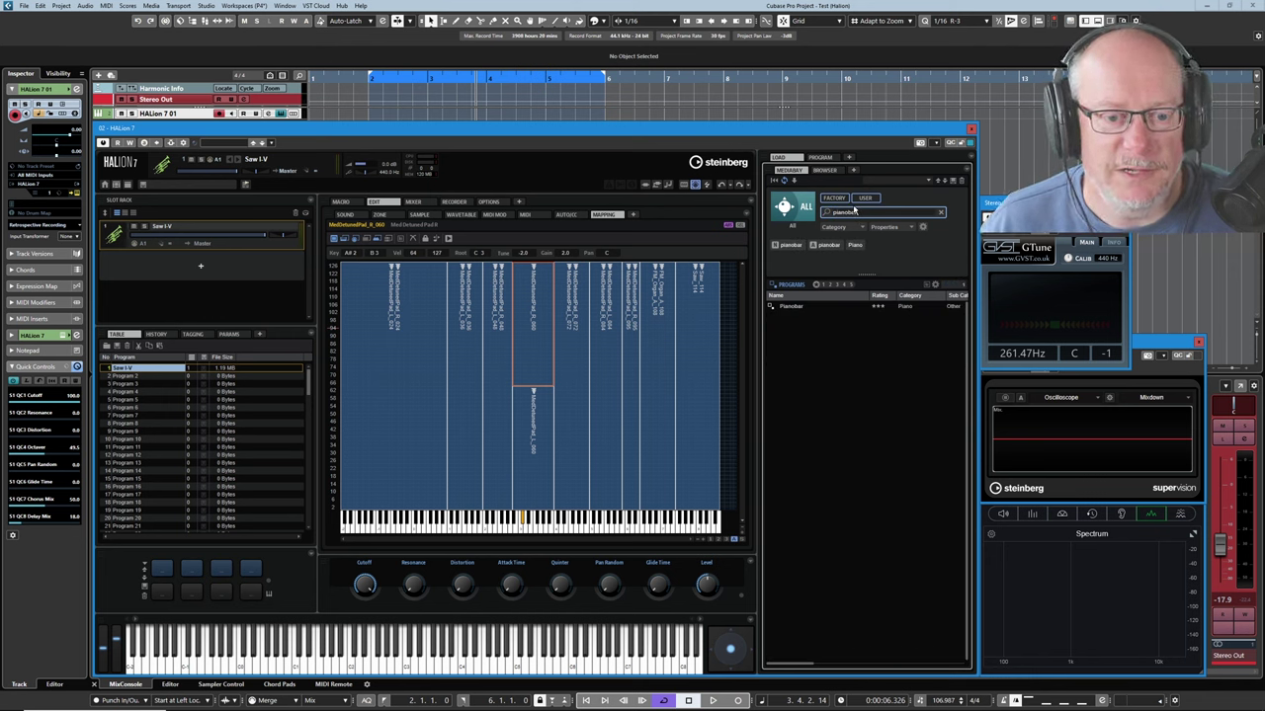
double_click(793, 308)
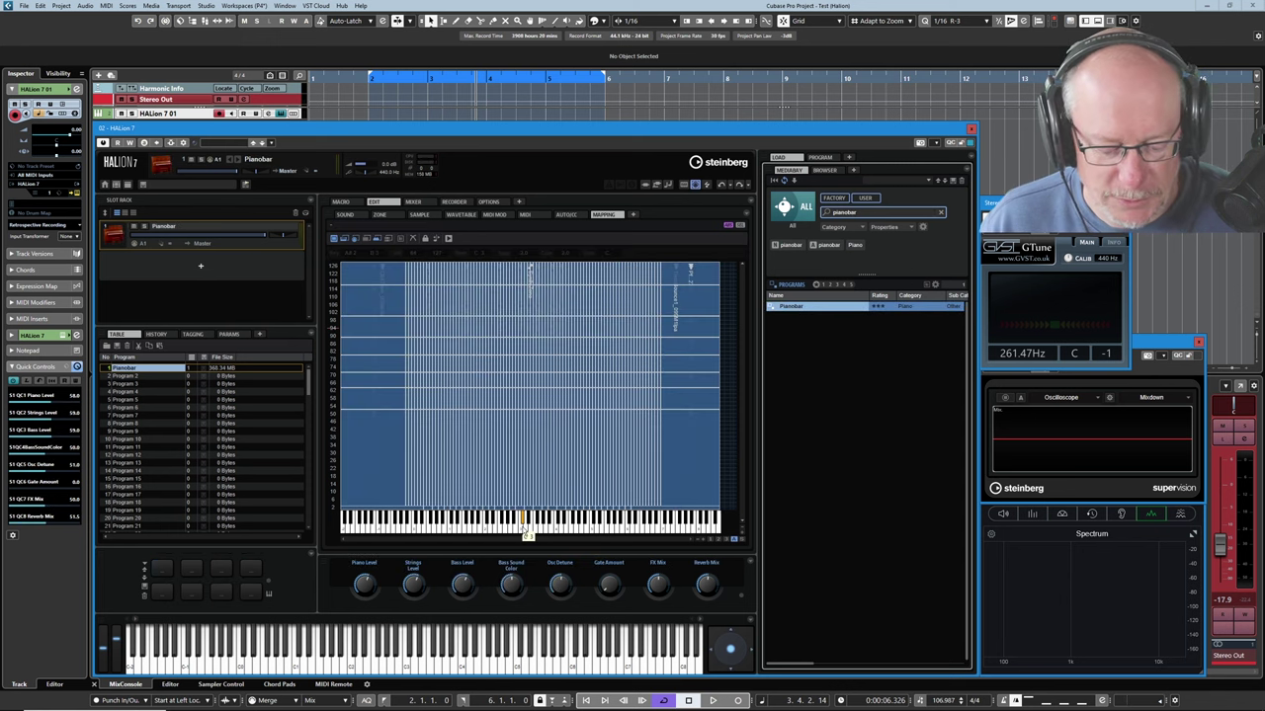
Play a low C on the mapping keyboard a few times to hear its sample.
left_click(521, 526)
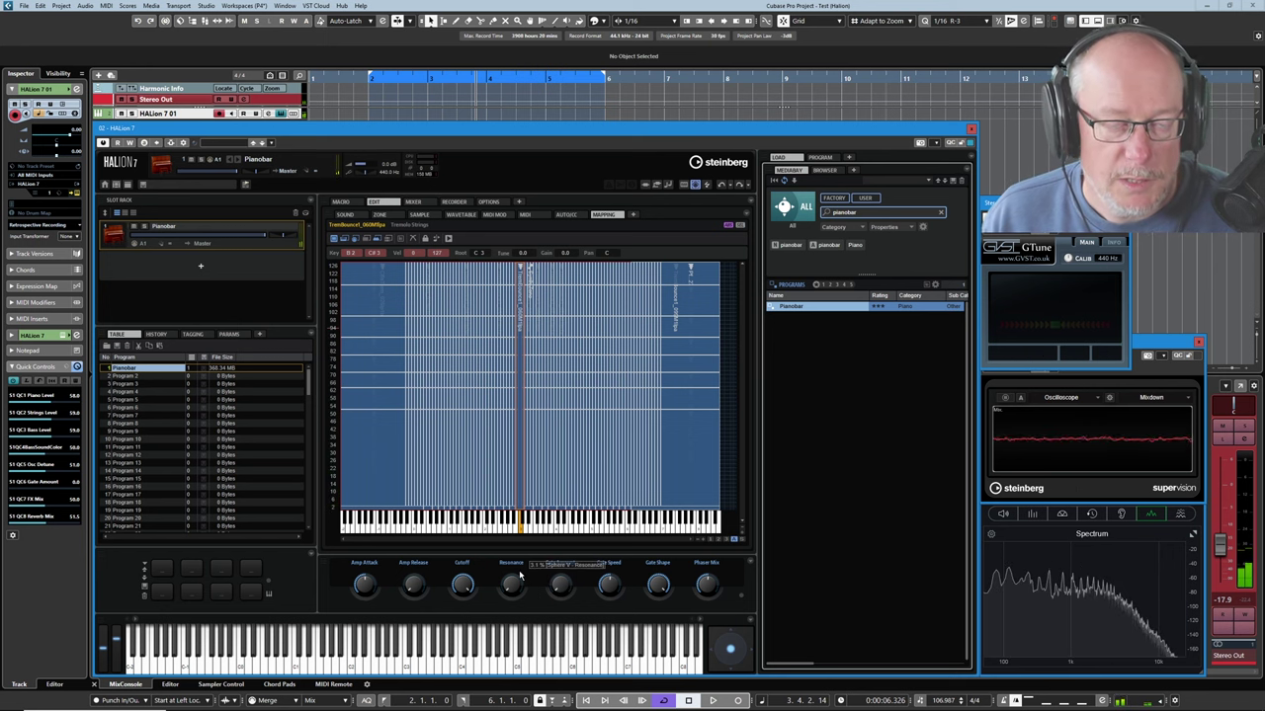
left_click(521, 533)
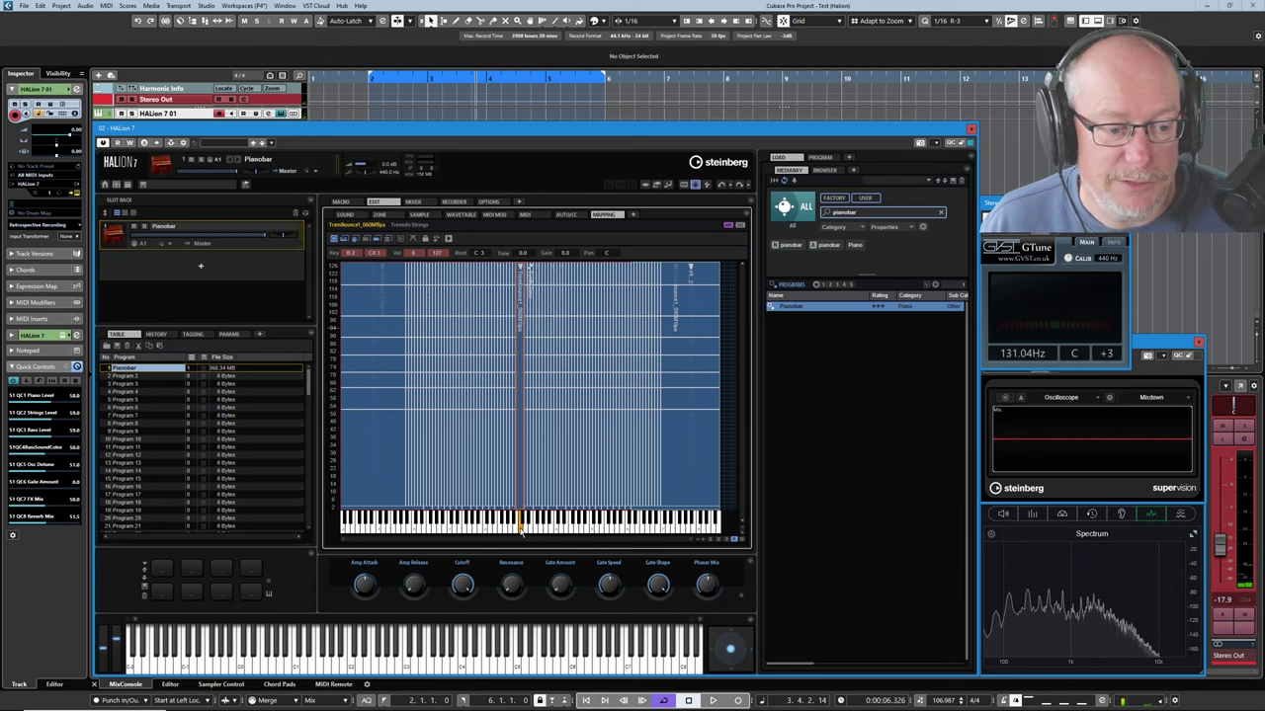
left_click(522, 532)
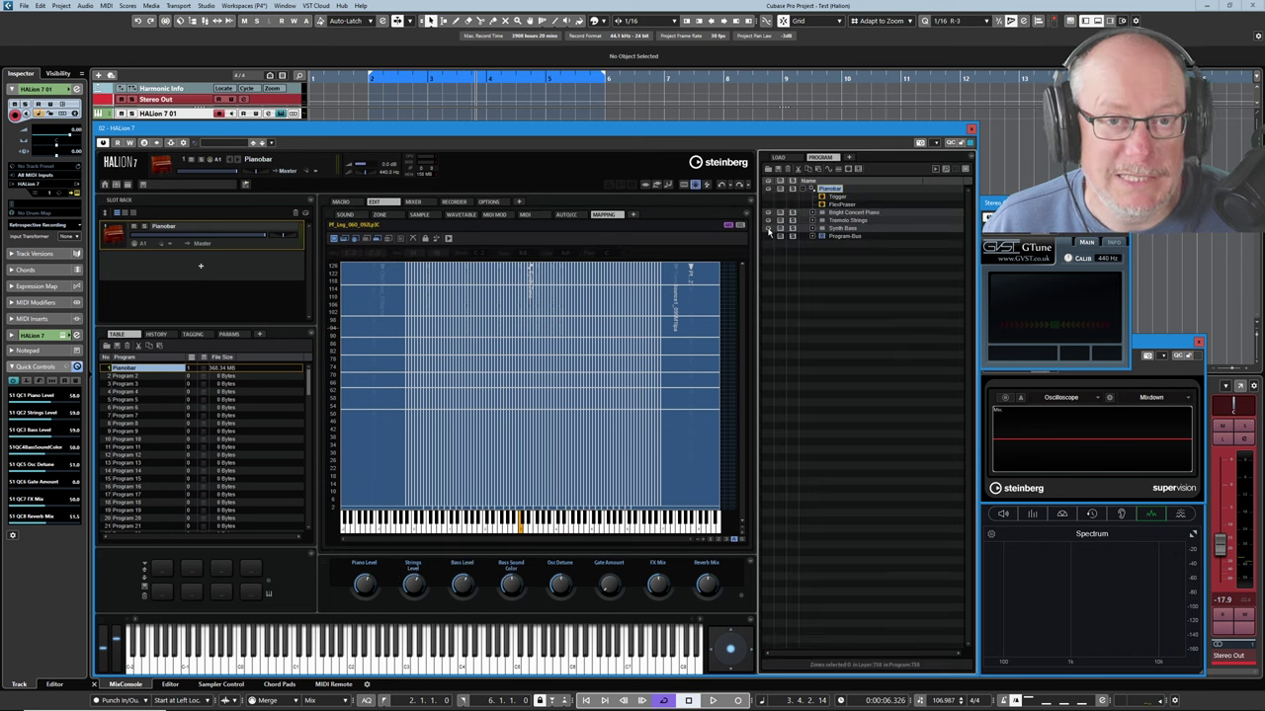
Reveal the Synth Bass layer's zones and play C up to A# chromatically, checking each pitch in GTune.
left_click(769, 230)
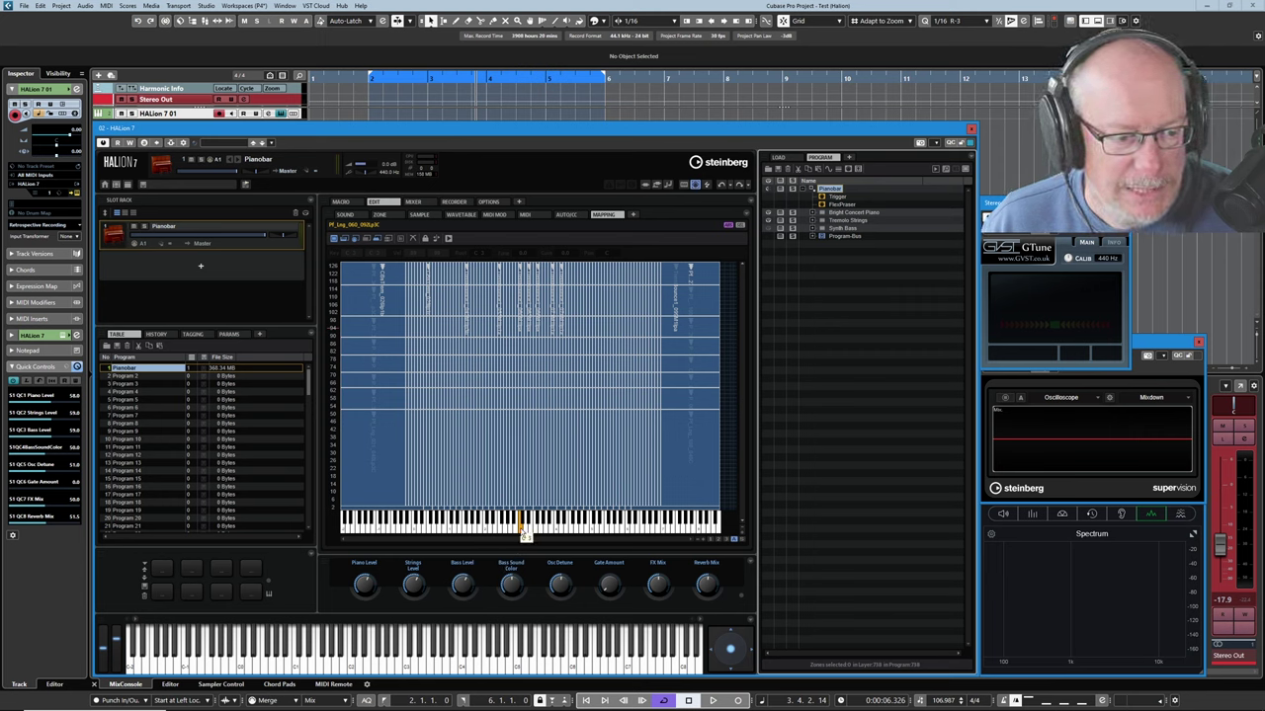
left_click(522, 531)
left_click(522, 531)
left_click(524, 531)
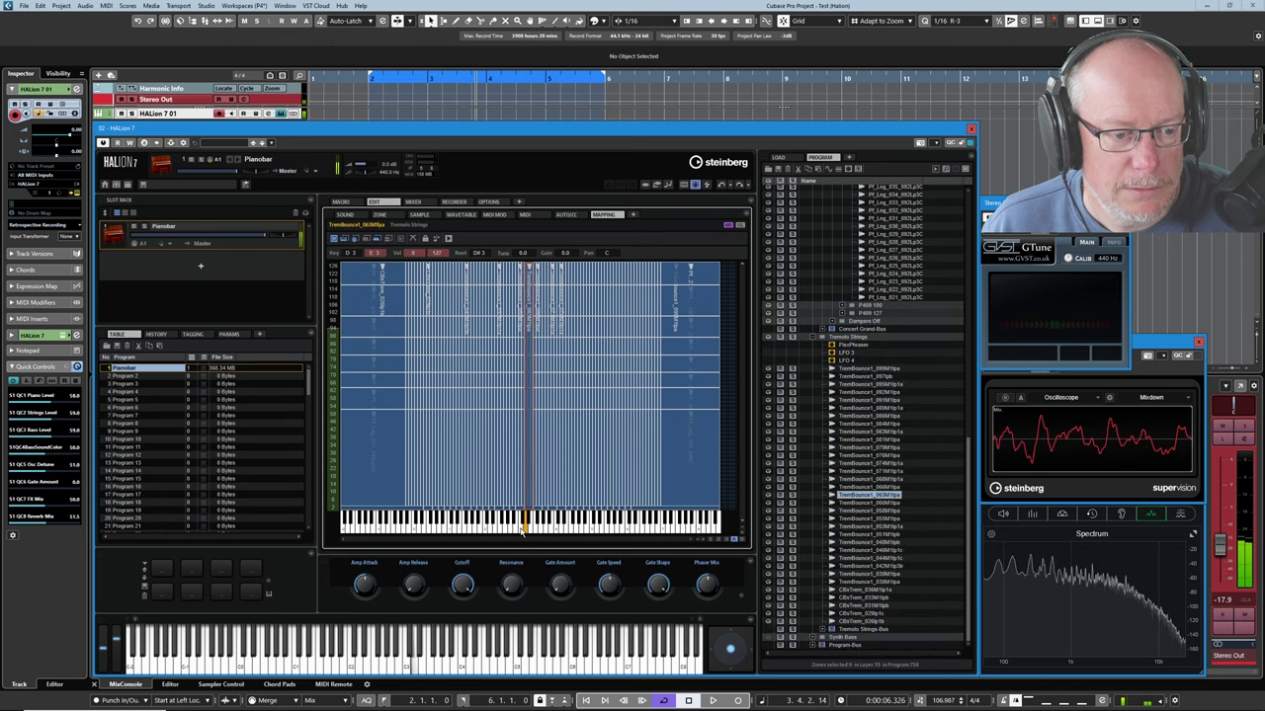
left_click(522, 531)
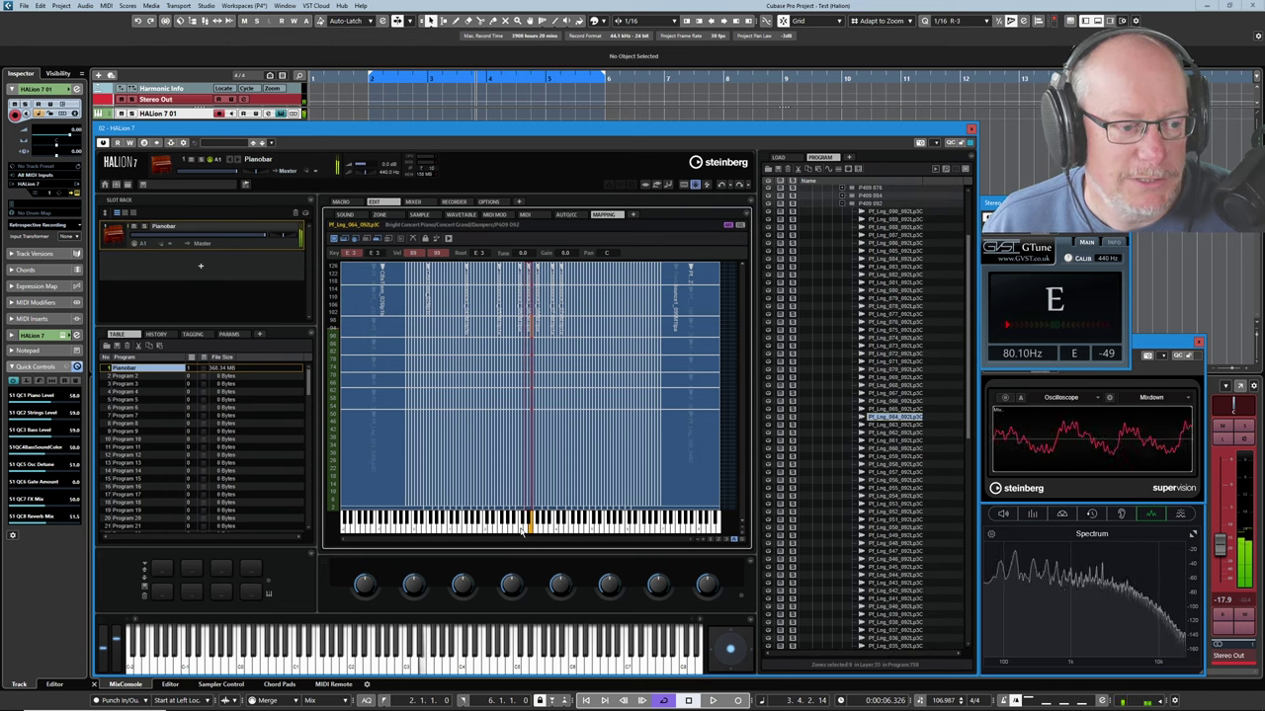
left_click(522, 531)
left_click(522, 530)
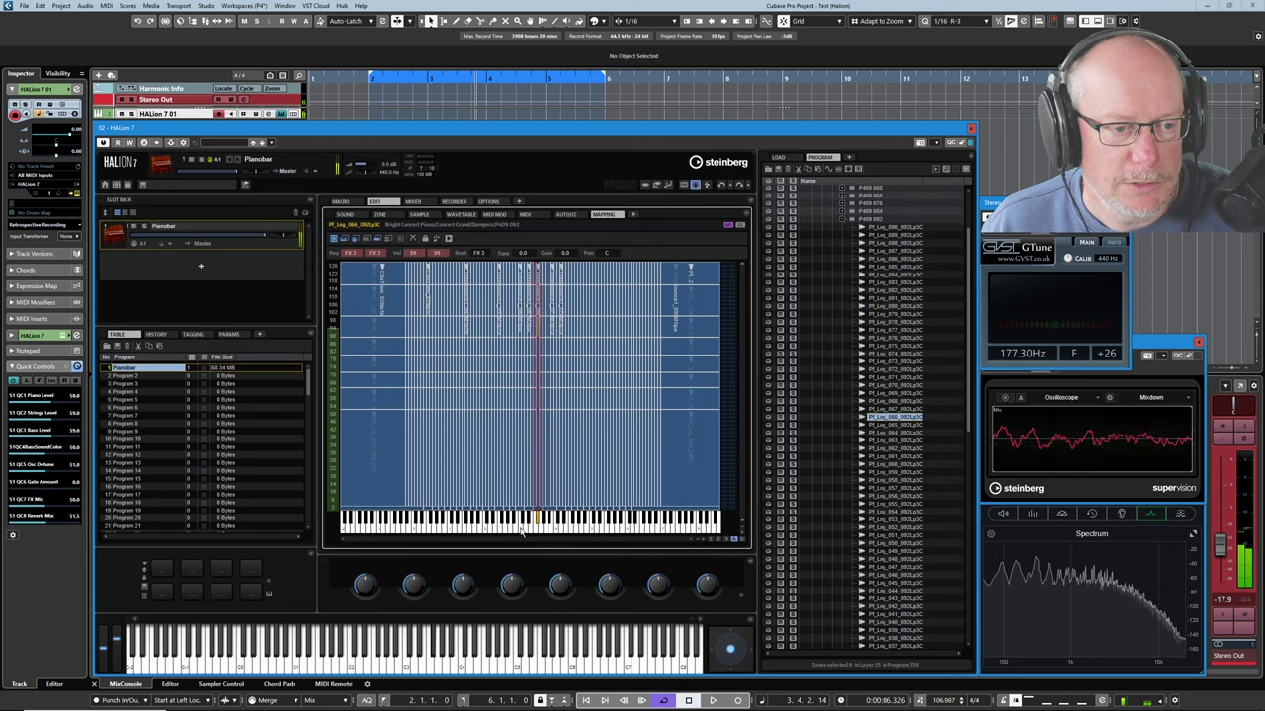
left_click(521, 530)
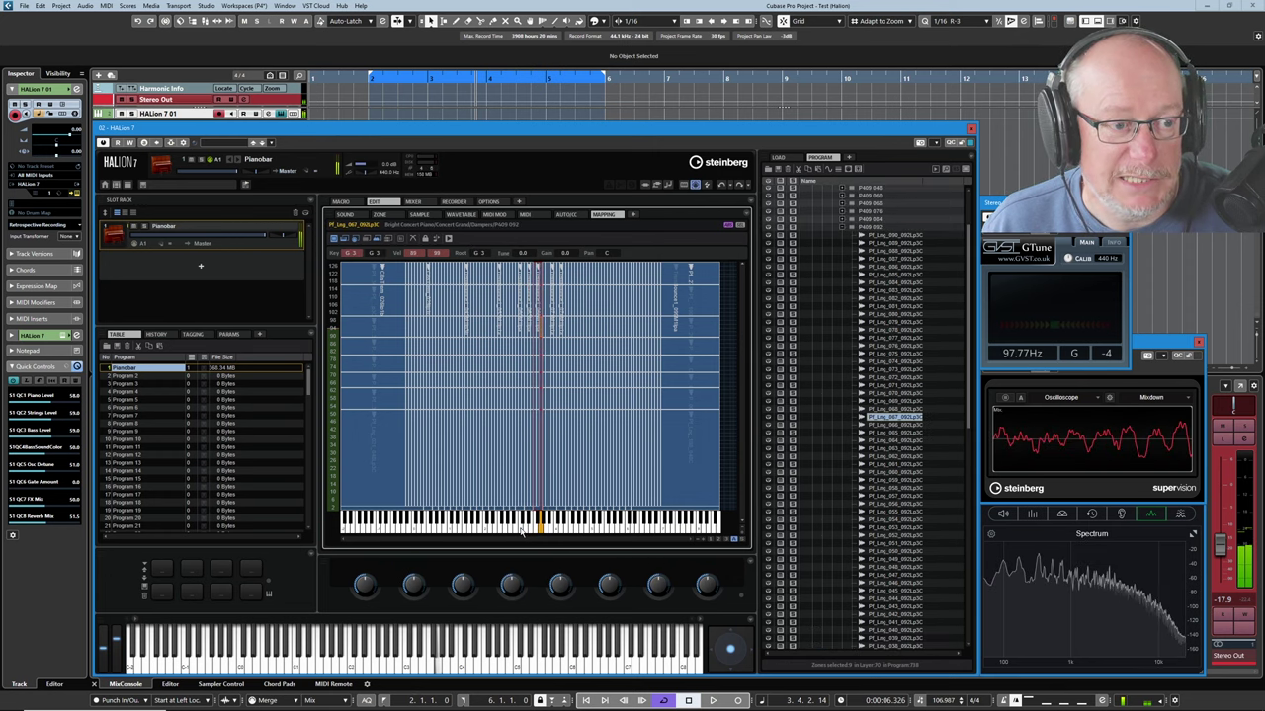
left_click(521, 531)
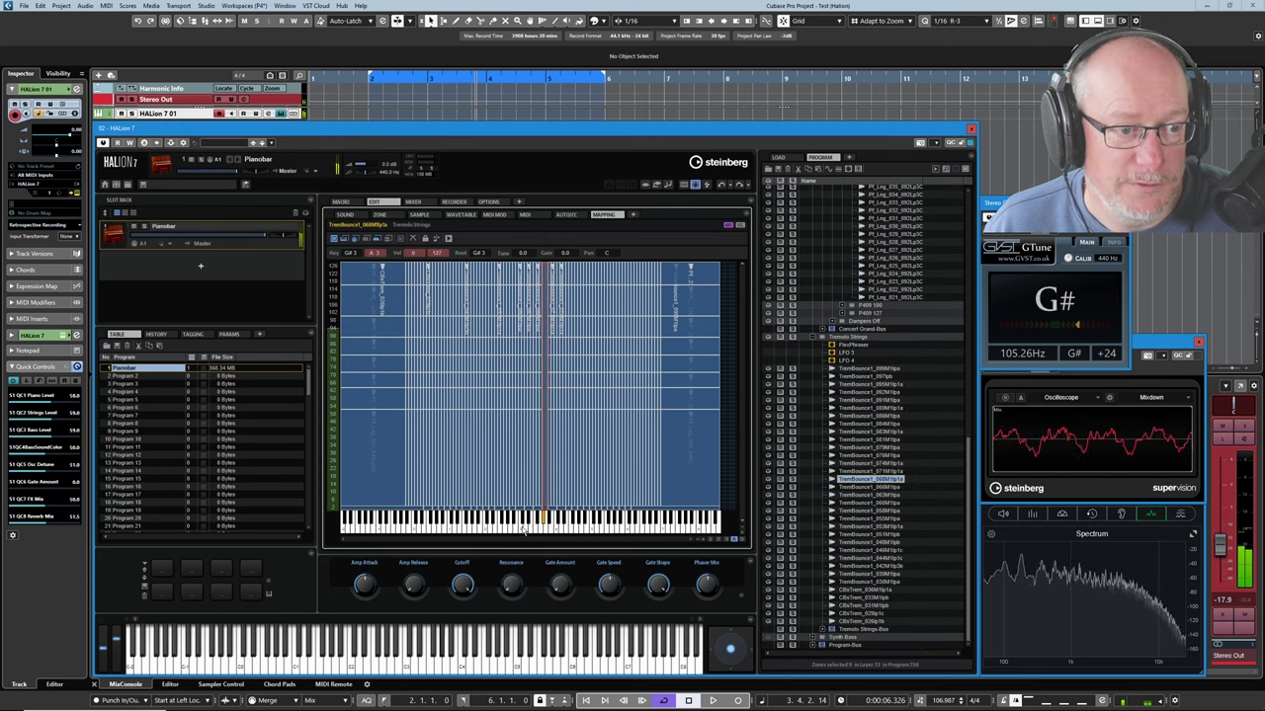
left_click(522, 531)
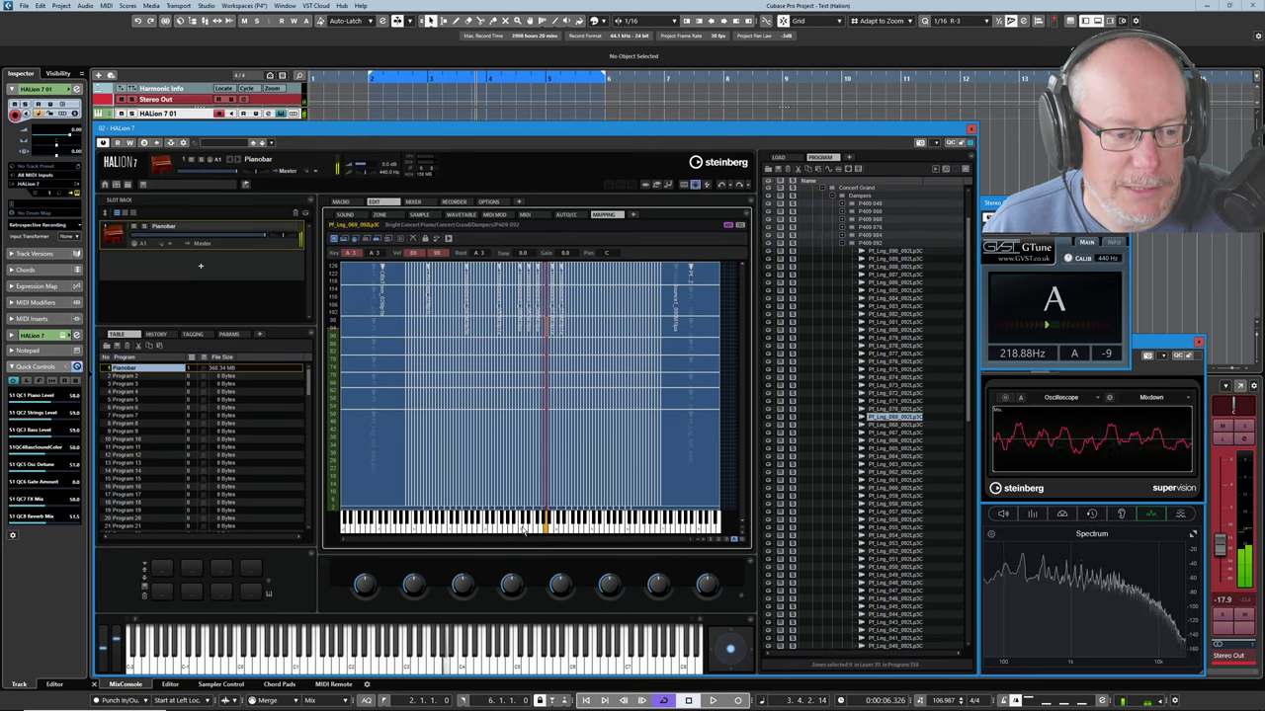
left_click(522, 531)
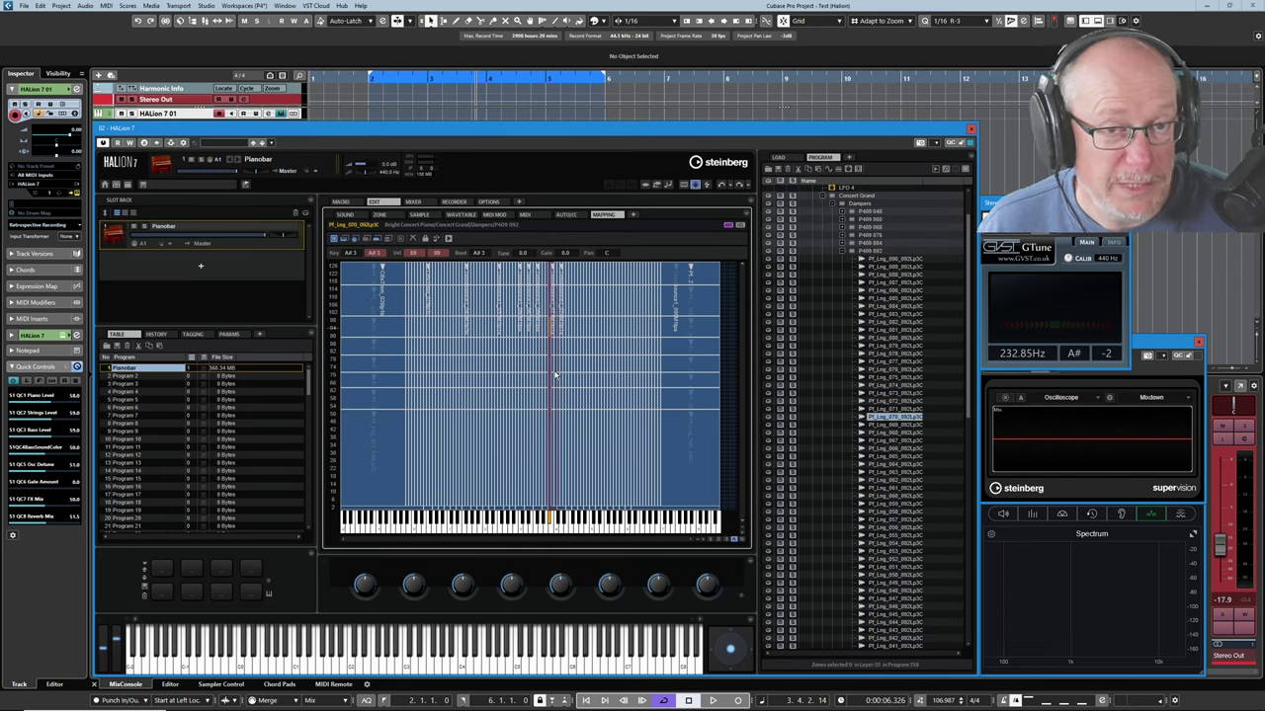